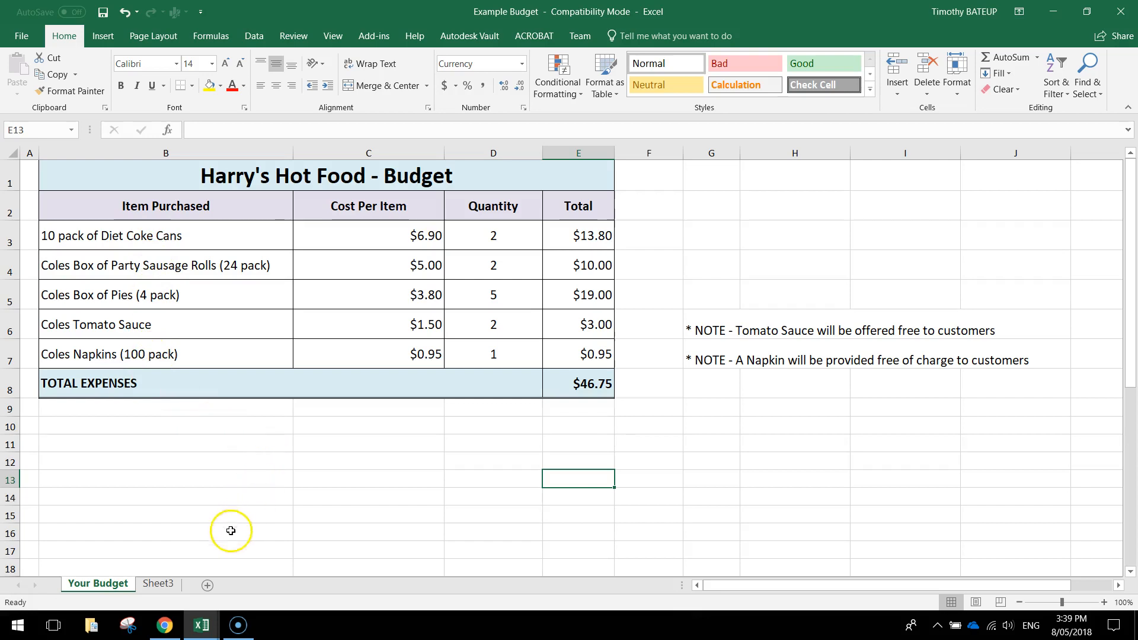
Switch to the blank Book1 workbook and enter the title "Harry's Hot Food - Budget" in cell B2.
left_click(206, 629)
left_click(259, 551)
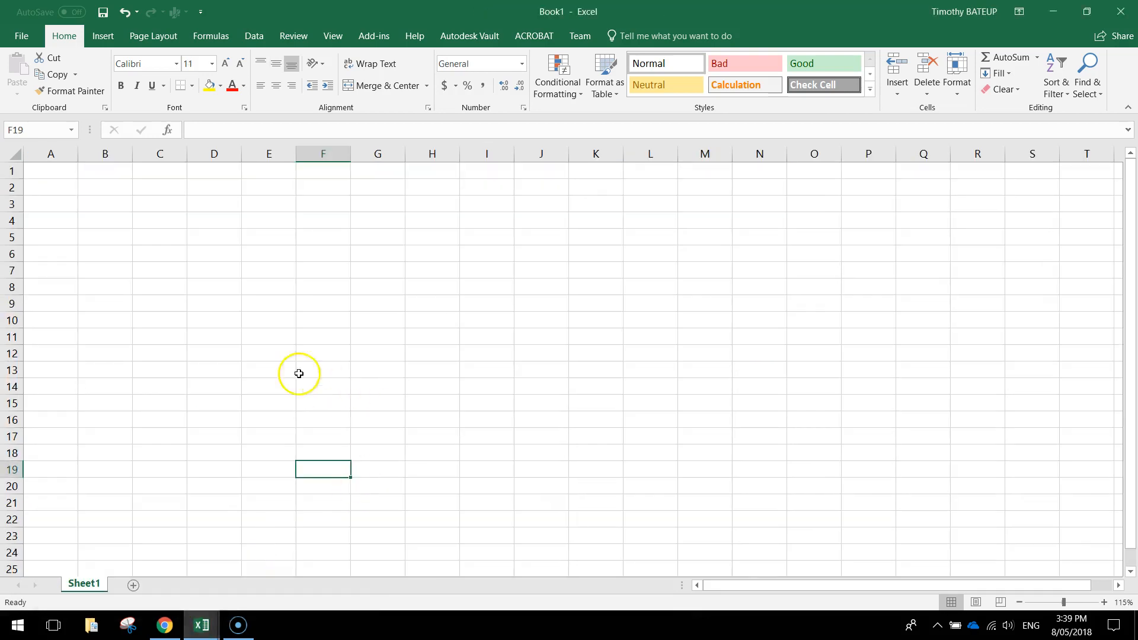
left_click(98, 187)
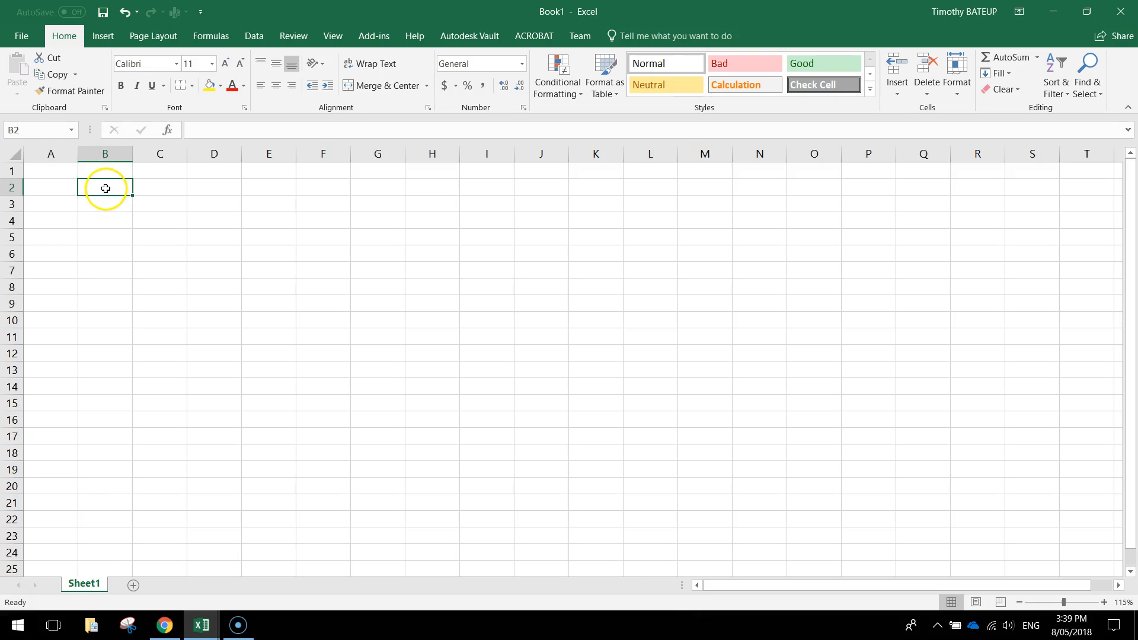
scroll(105, 189, "up", 4)
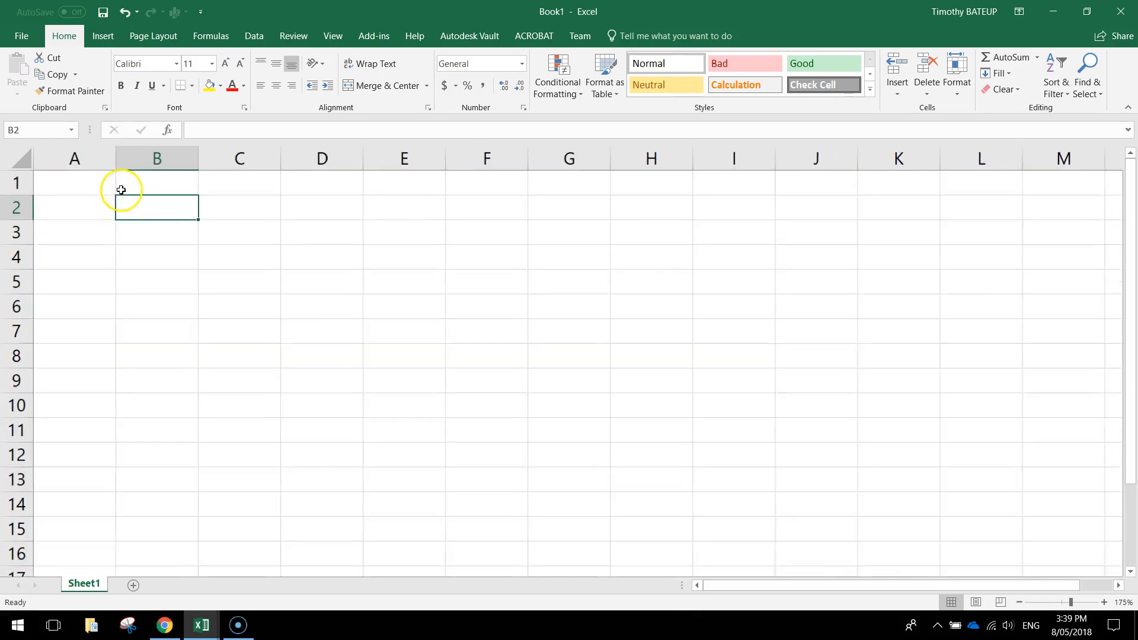
scroll(172, 214, "up", 2)
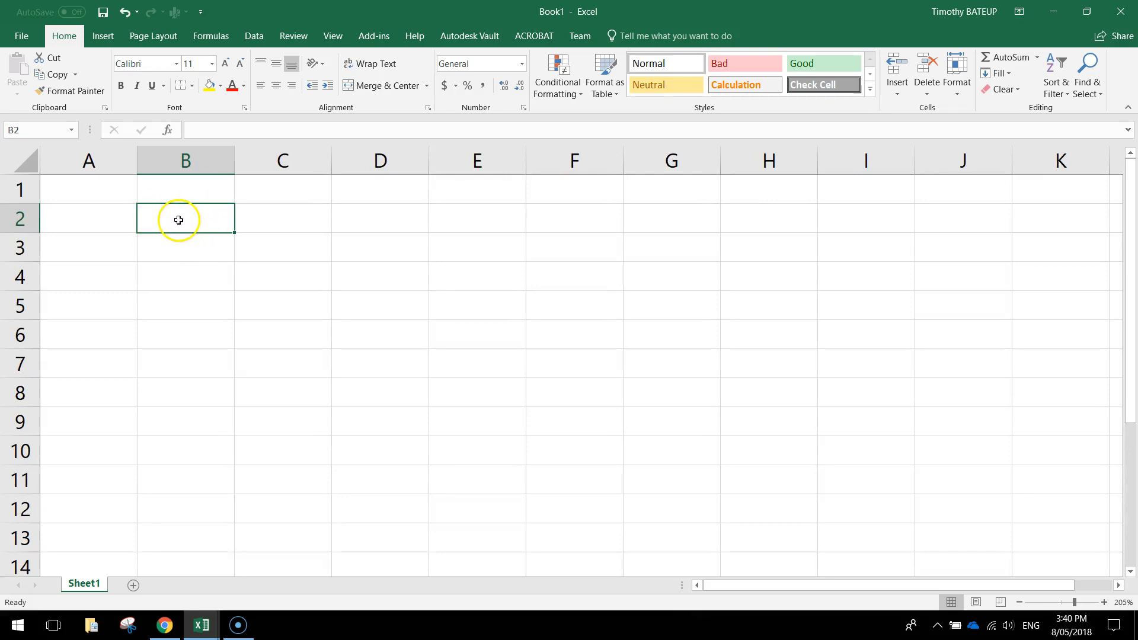
type("Harry's")
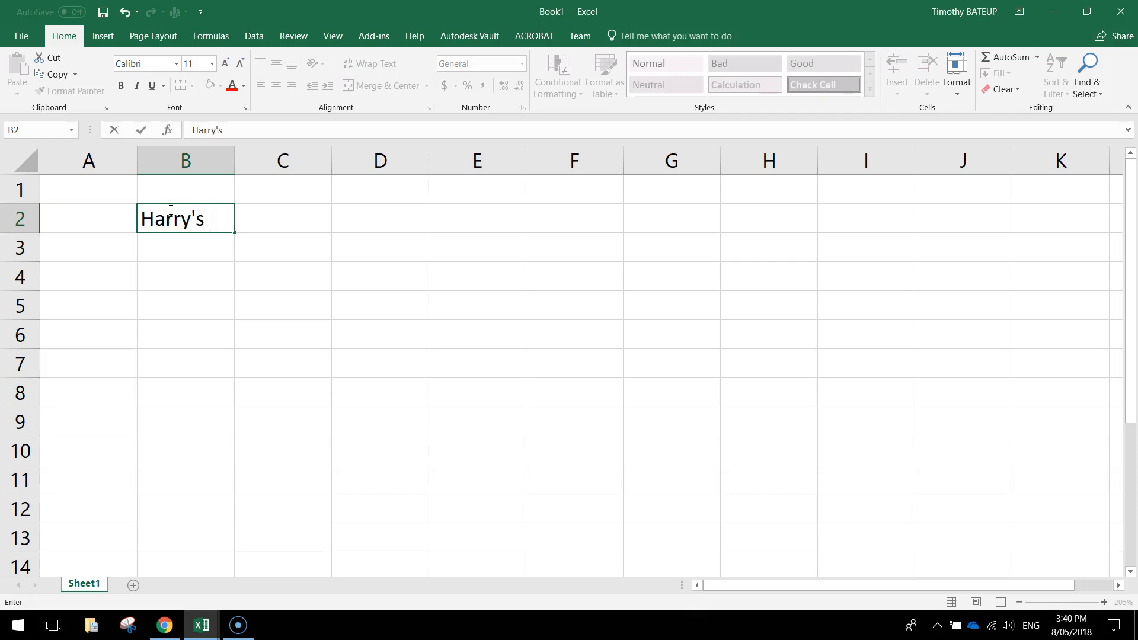
type(" Hot Food - Budget")
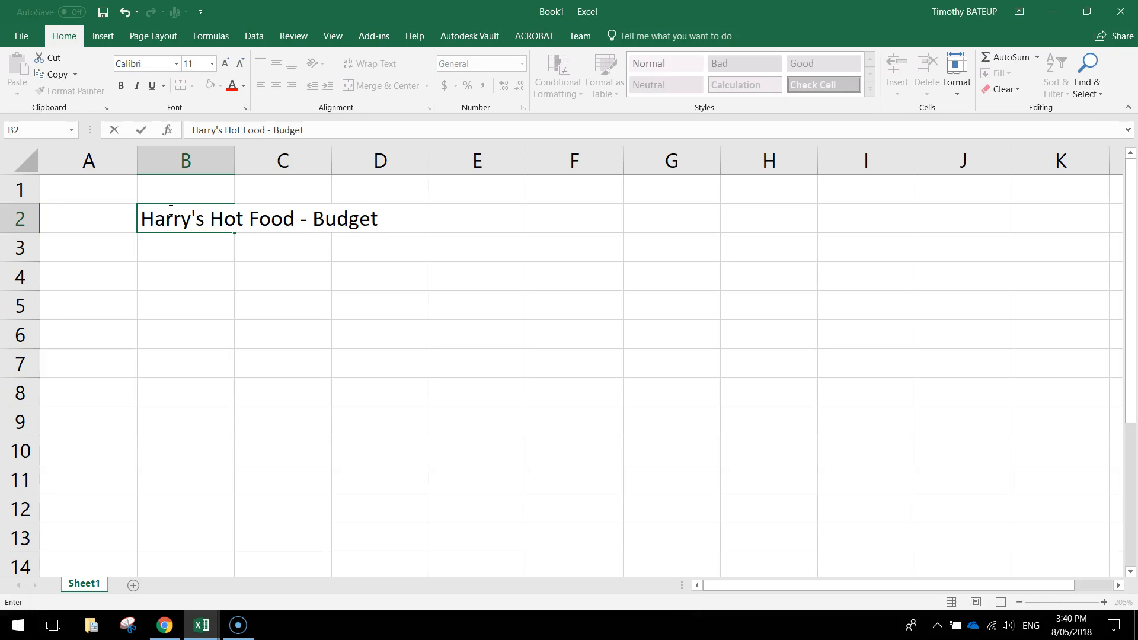
left_click(251, 305)
Enter the heading "Item Purchased" in cell B3 and widen column B so the heading fits.
left_click(197, 253)
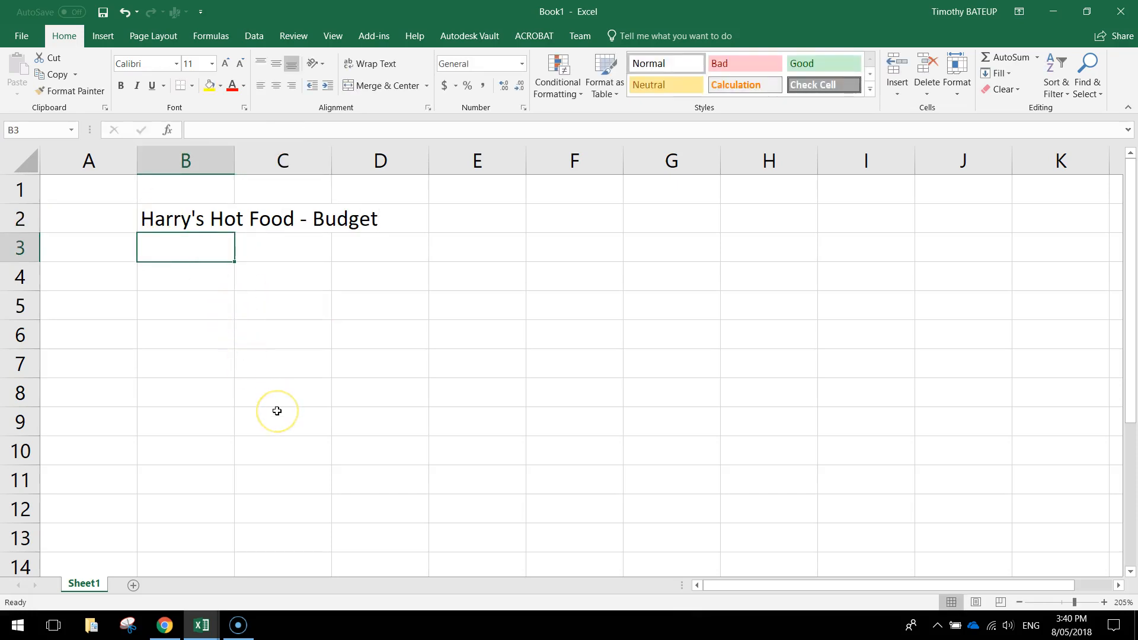
type("Item")
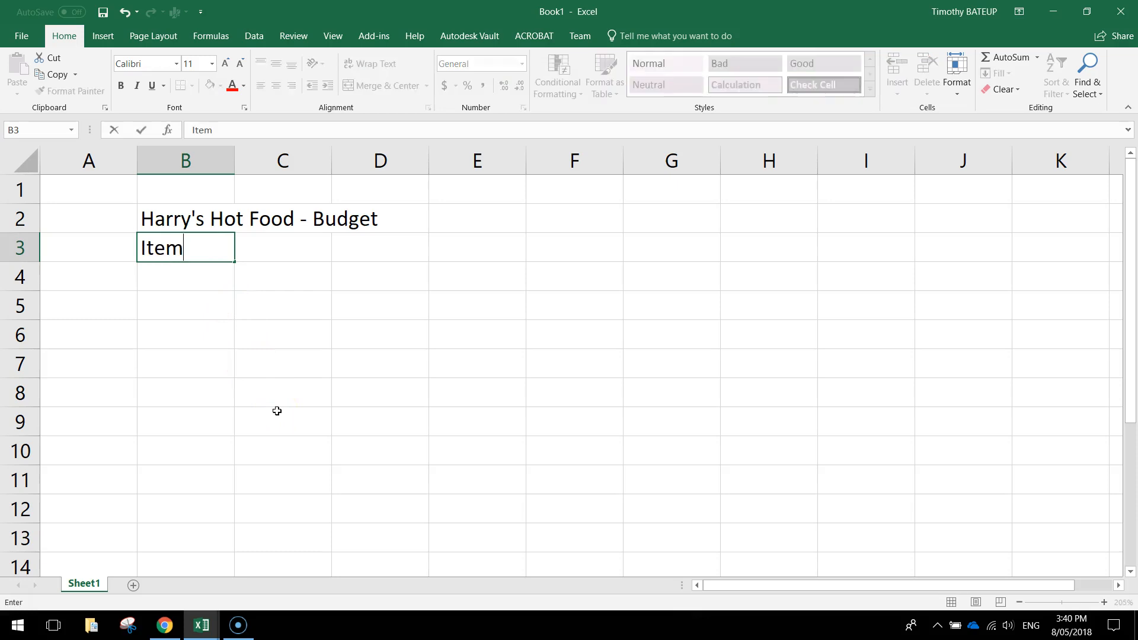
type(" Purchase")
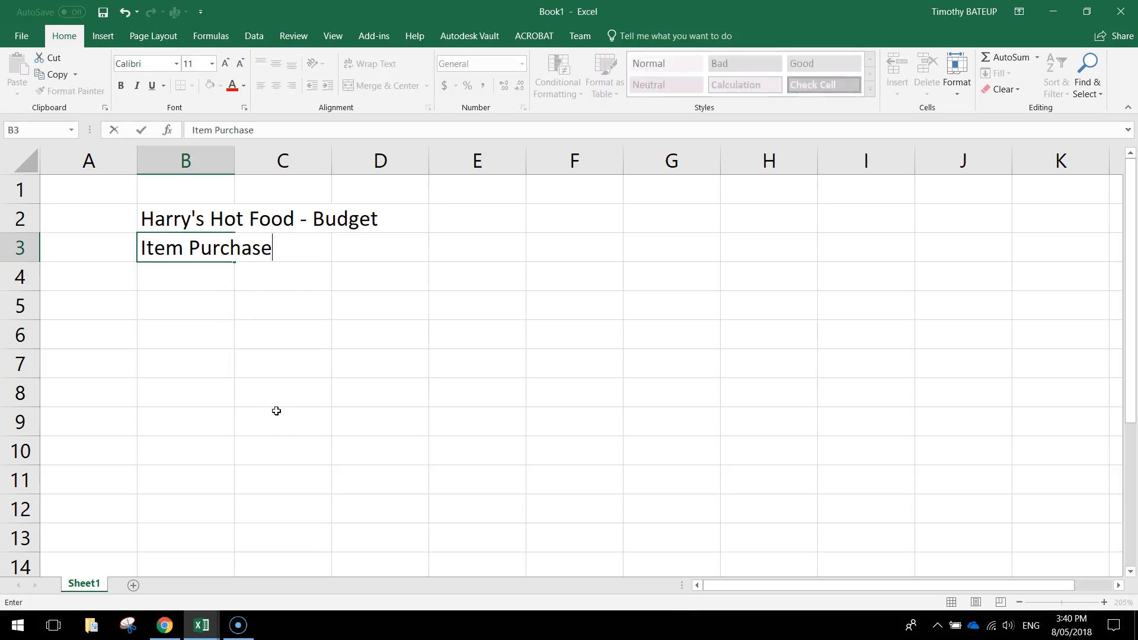
type("d")
left_click(192, 246)
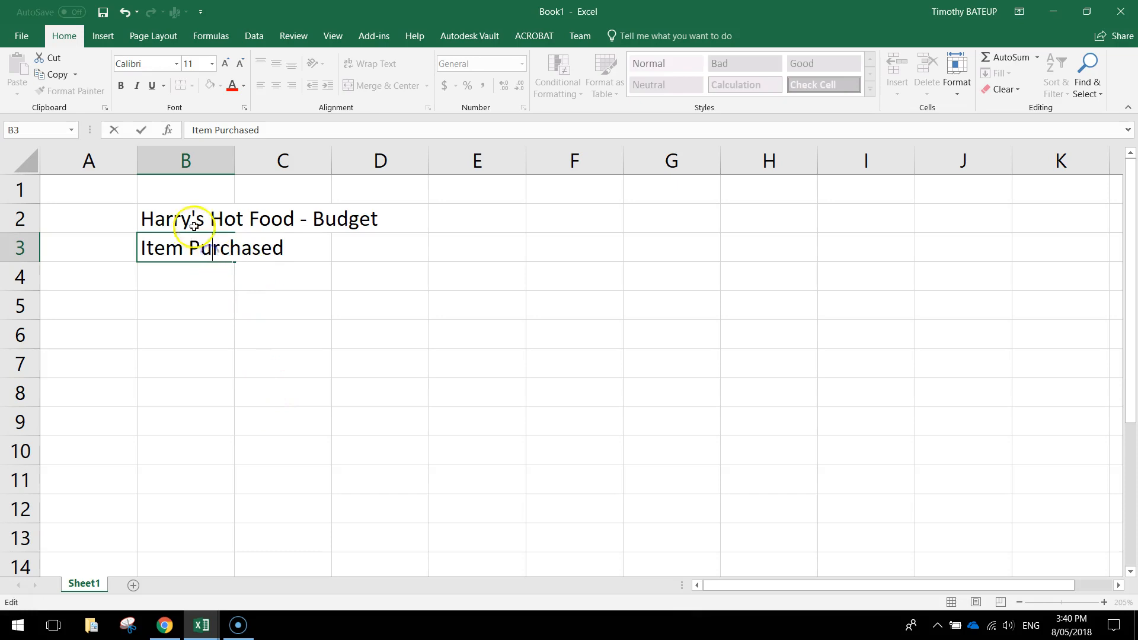
left_click(206, 280)
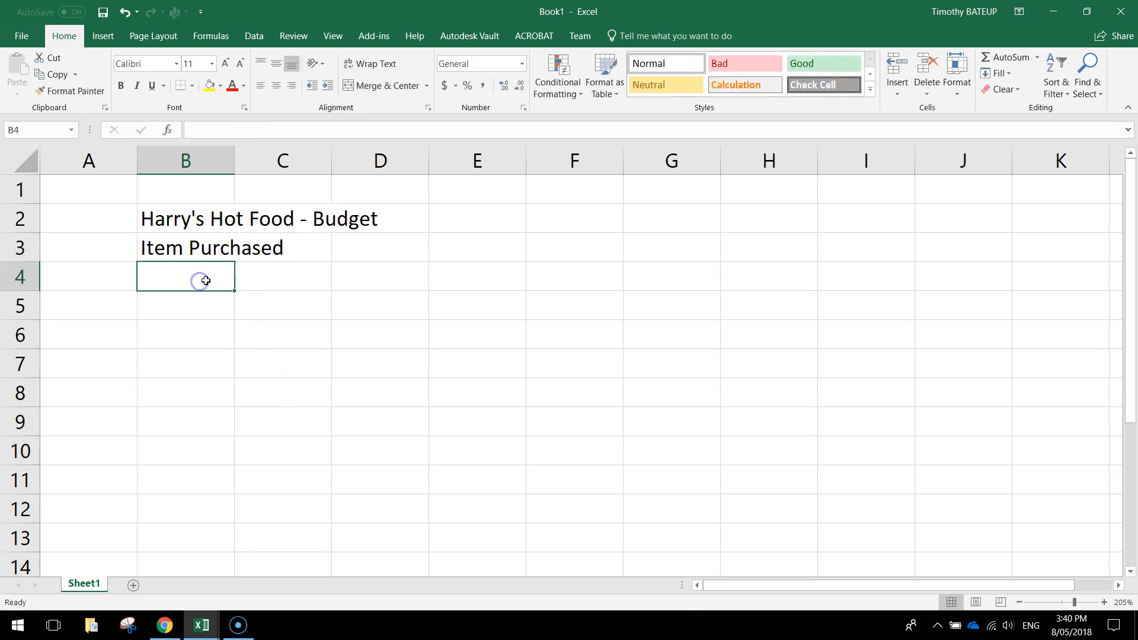
left_click(205, 248)
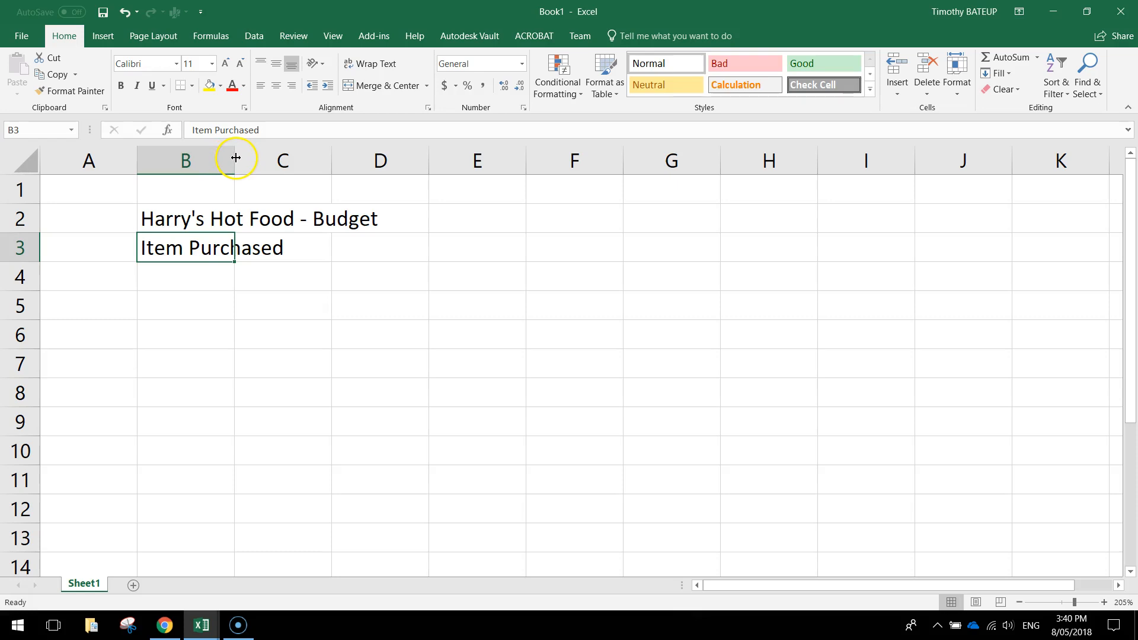
left_click_drag(234, 157, 298, 157)
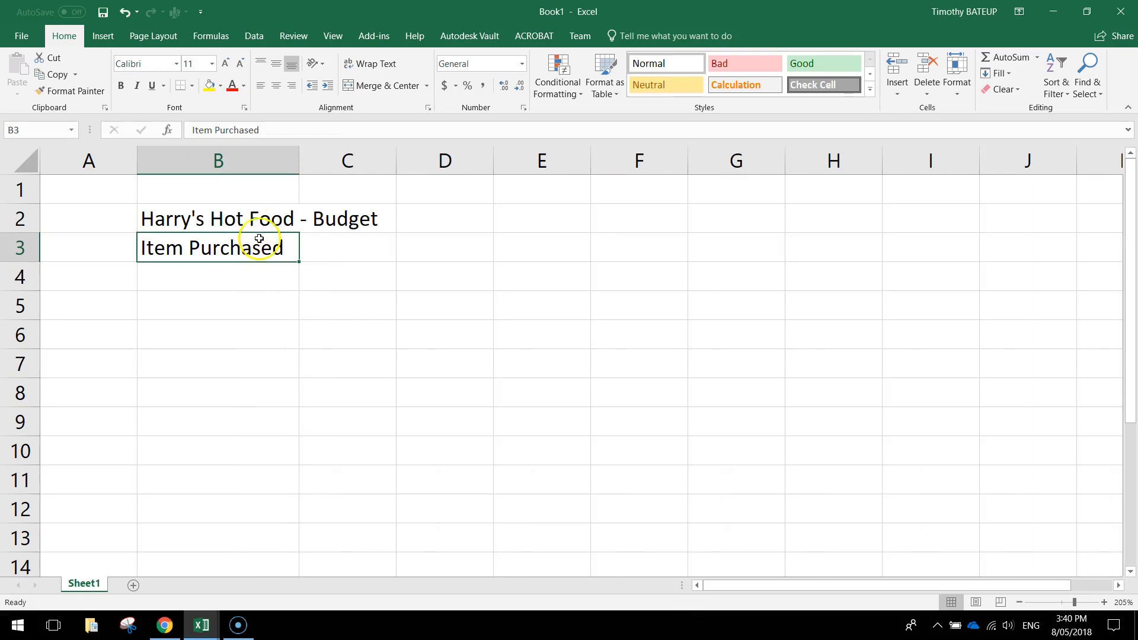
Enter the heading "Cost Per Item" in cell C3 and widen column C so the heading fits.
left_click(338, 243)
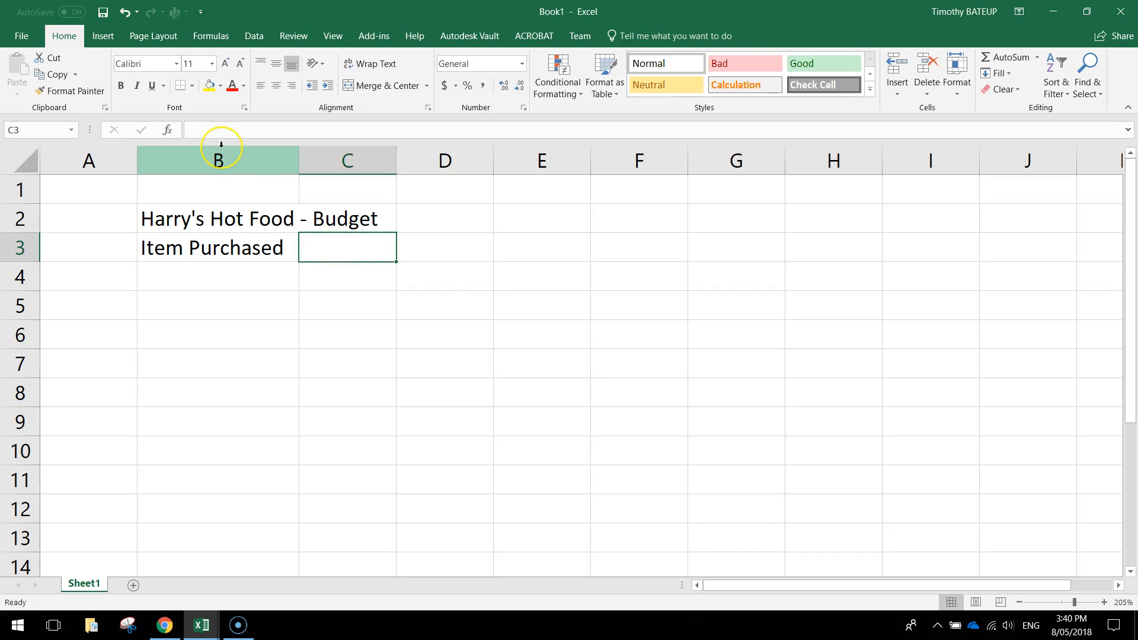
left_click(348, 250)
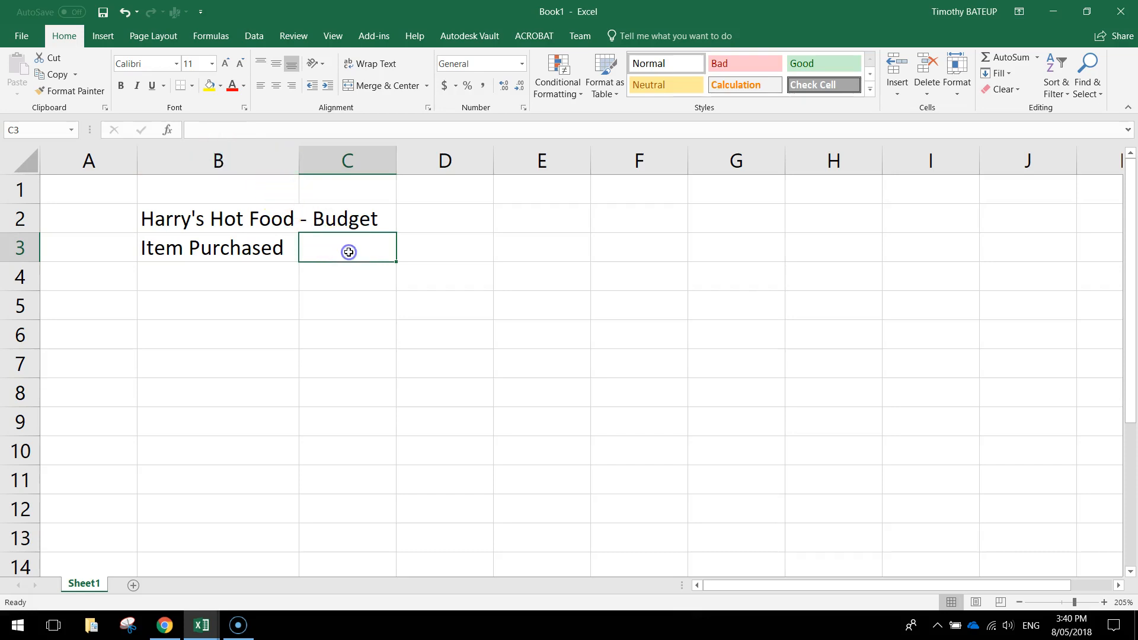
type("C")
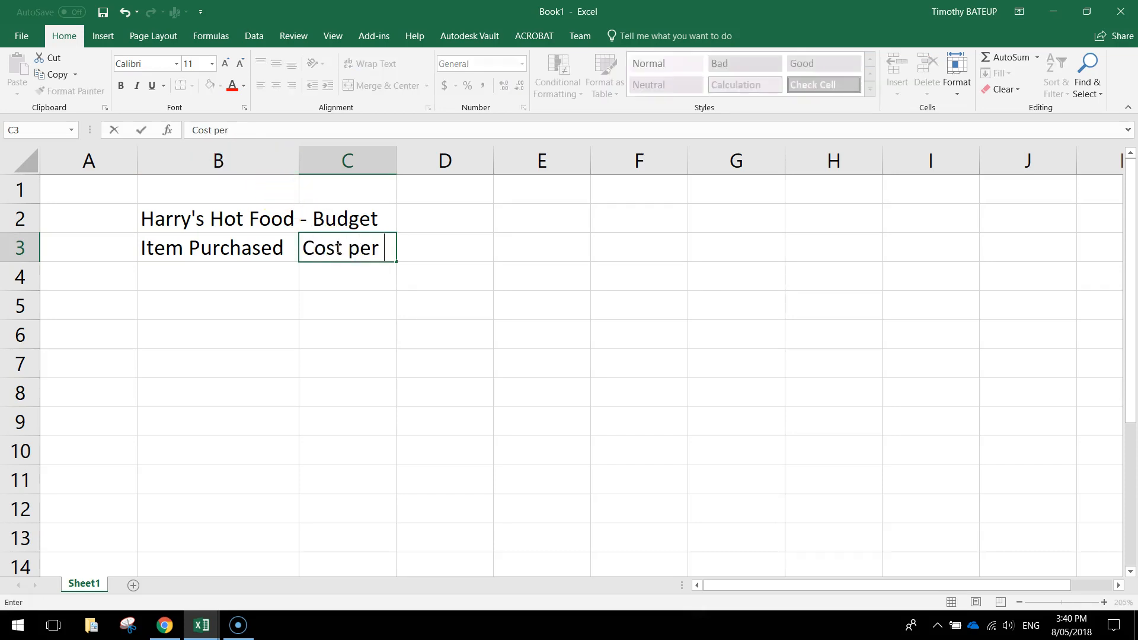
type("ost Per Item")
key("Return")
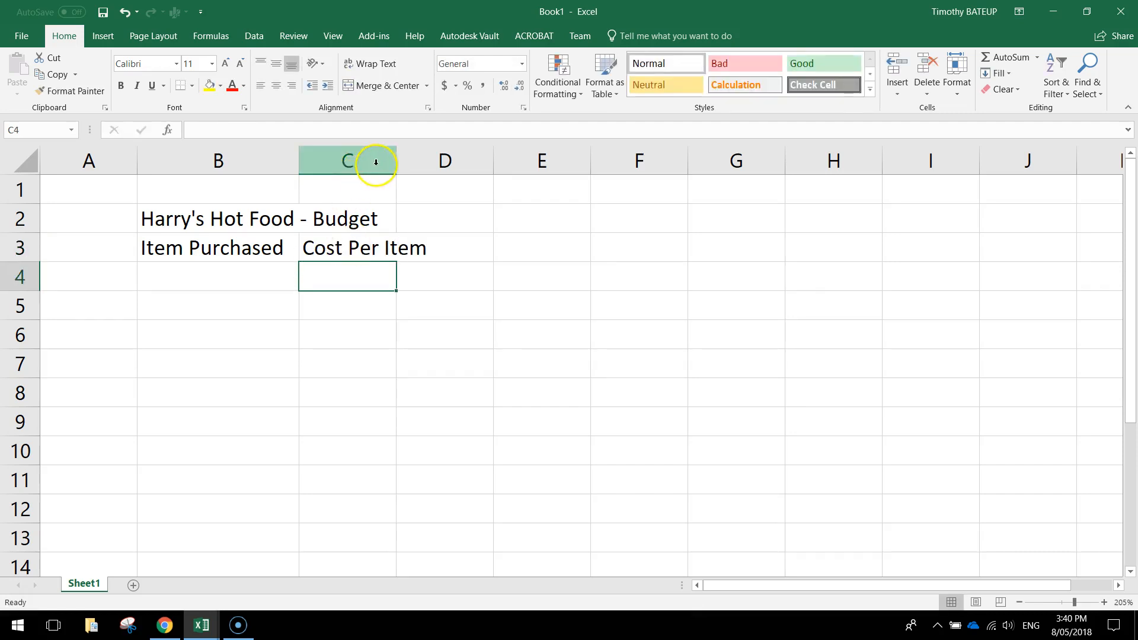
left_click_drag(395, 161, 436, 160)
Enter the headings "Quantity" in cell D3 and "Total" in cell E3.
left_click(501, 254)
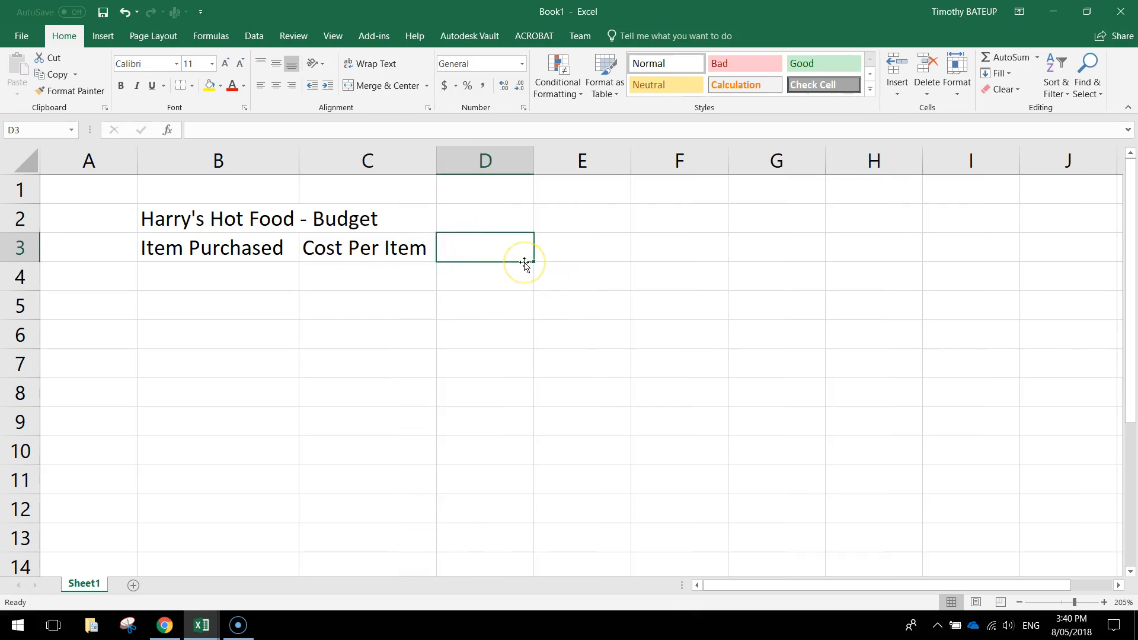
type("Quantity")
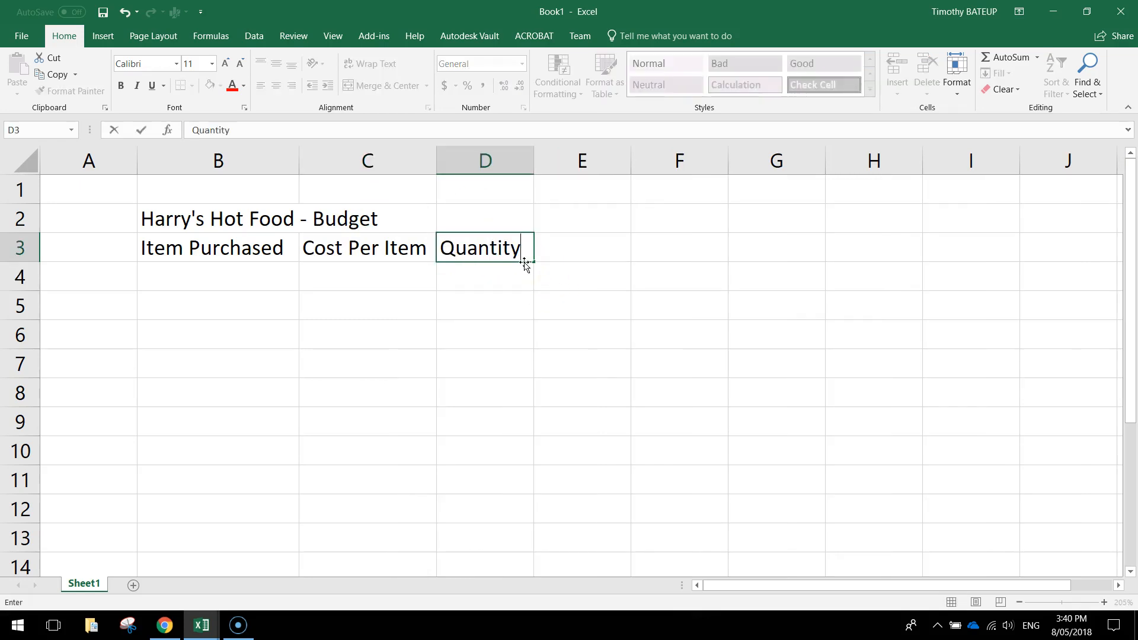
left_click(570, 249)
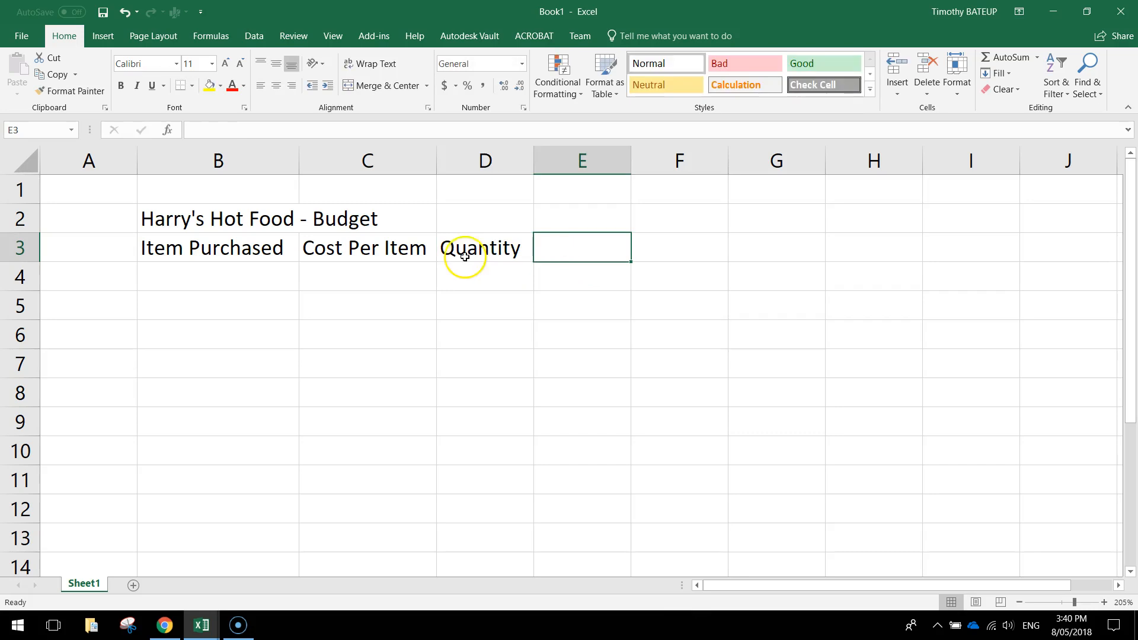
type("Total")
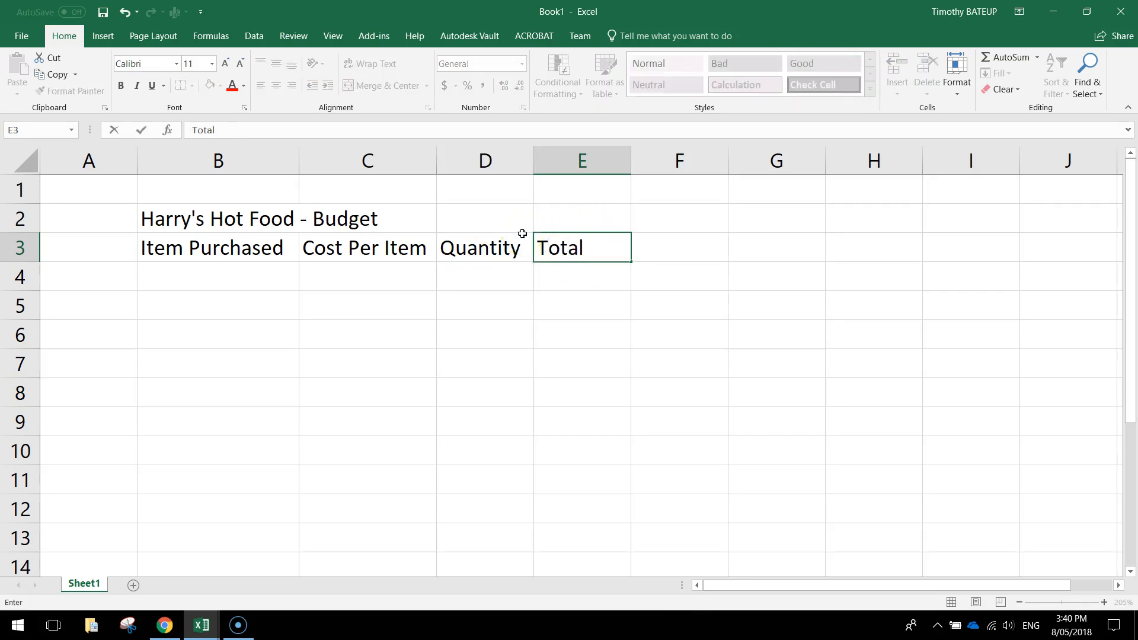
left_click(522, 328)
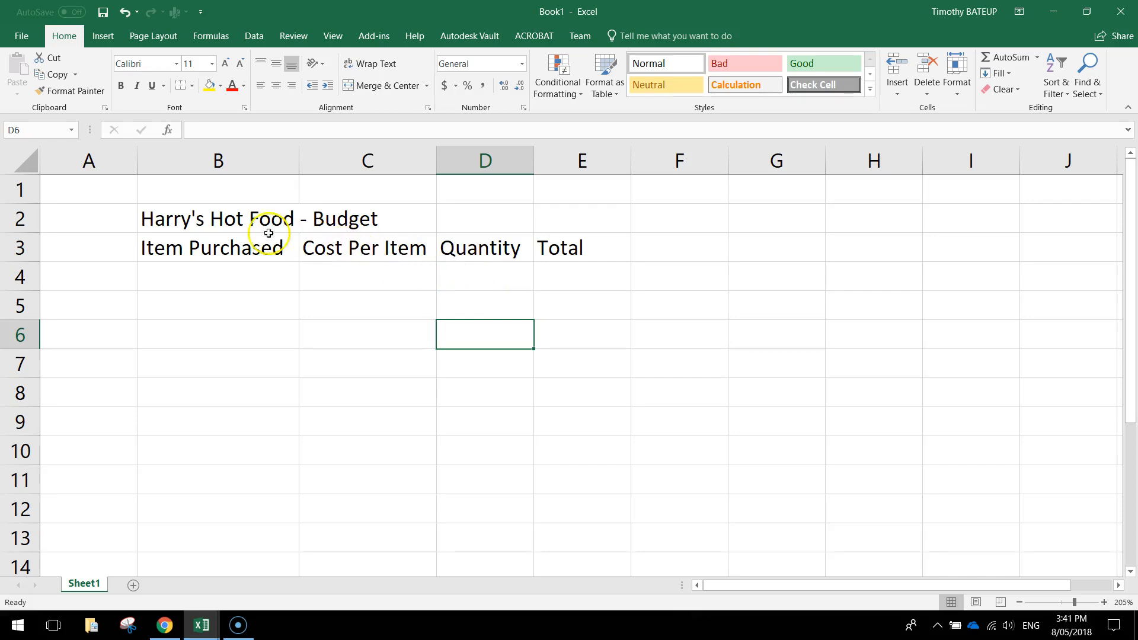
Merge and center the budget title across cells B2:E2.
left_click(189, 218)
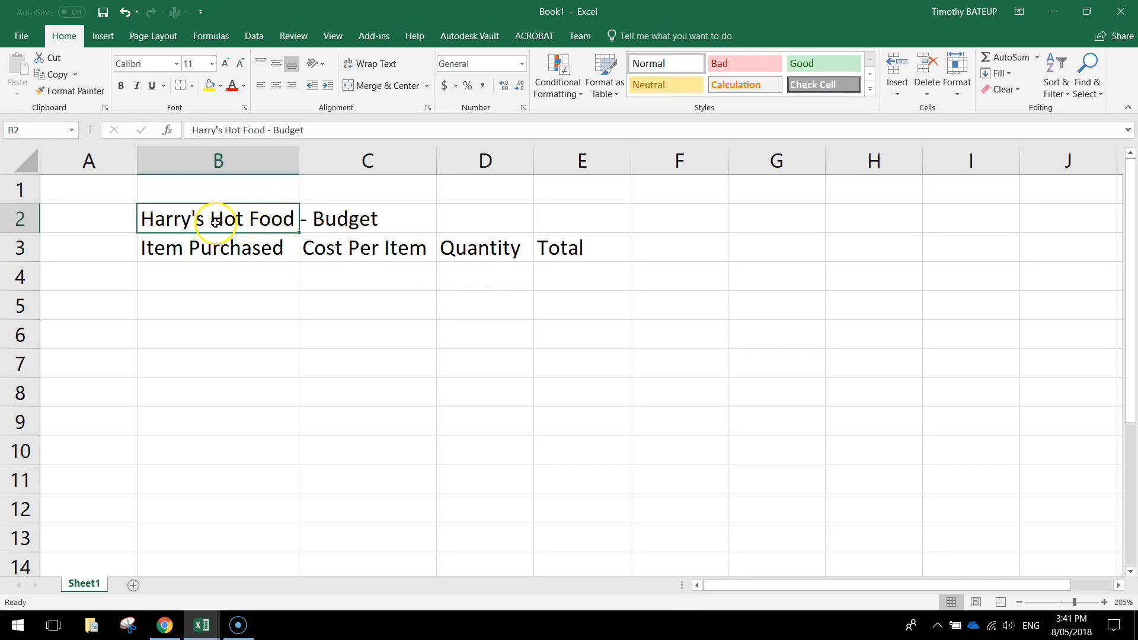
left_click_drag(257, 221, 553, 221)
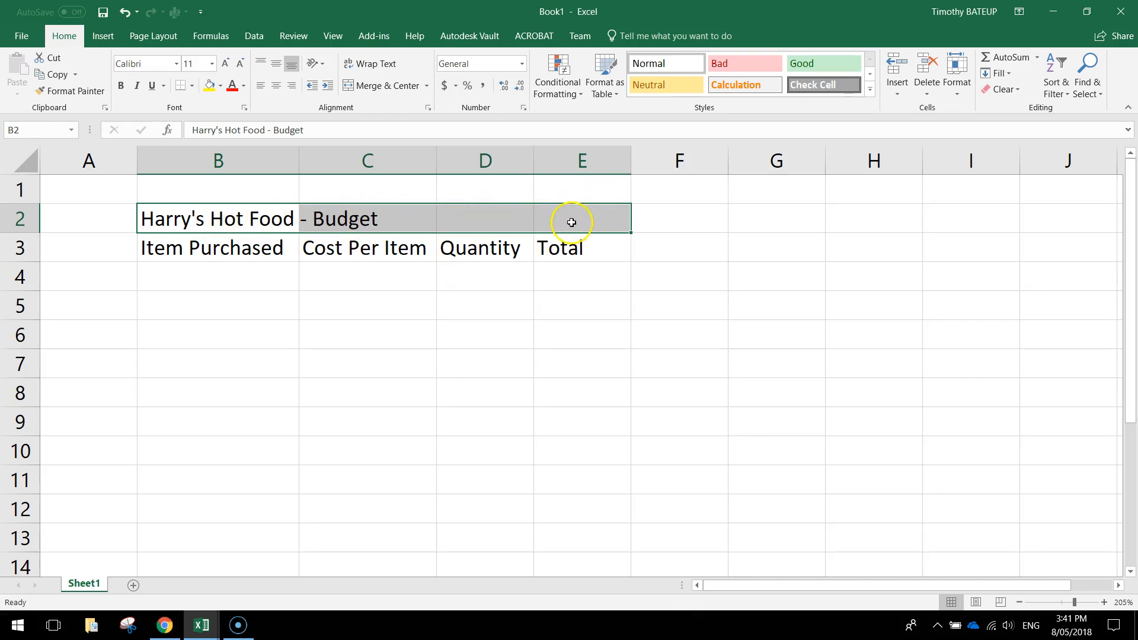
left_click(386, 86)
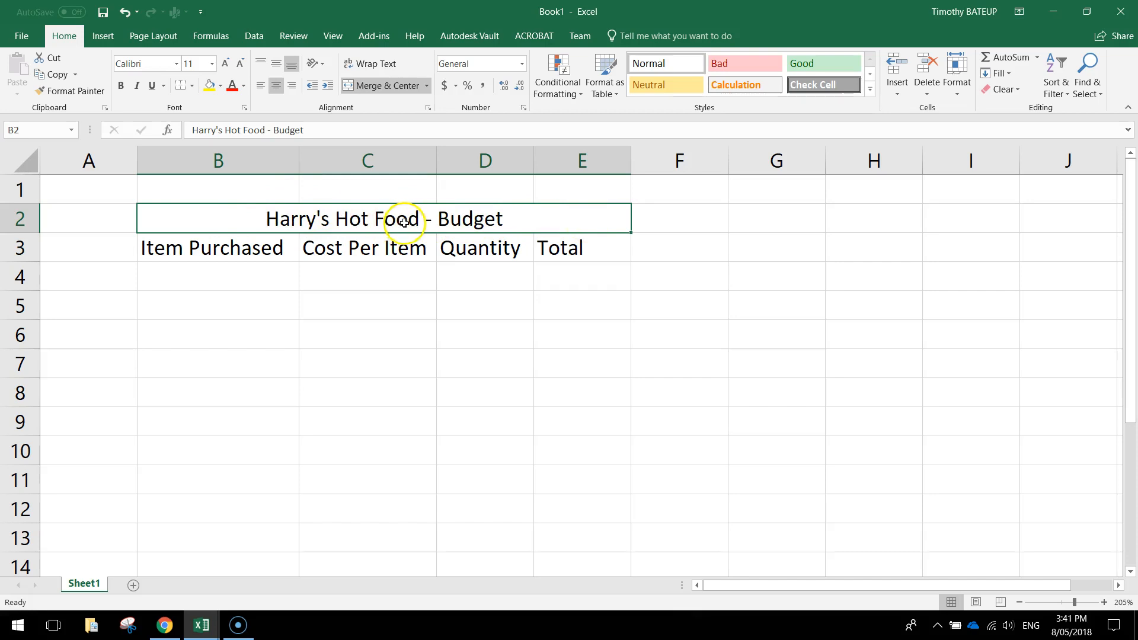
Format the merged budget title in bold at font size 16 with a light blue fill.
left_click(120, 85)
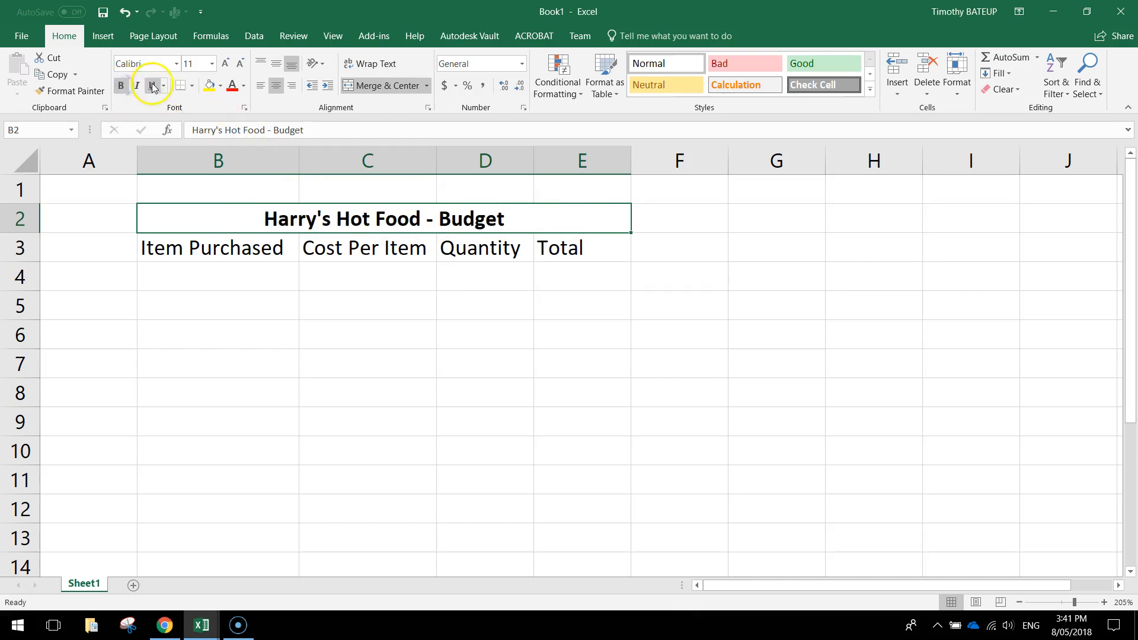
left_click(211, 64)
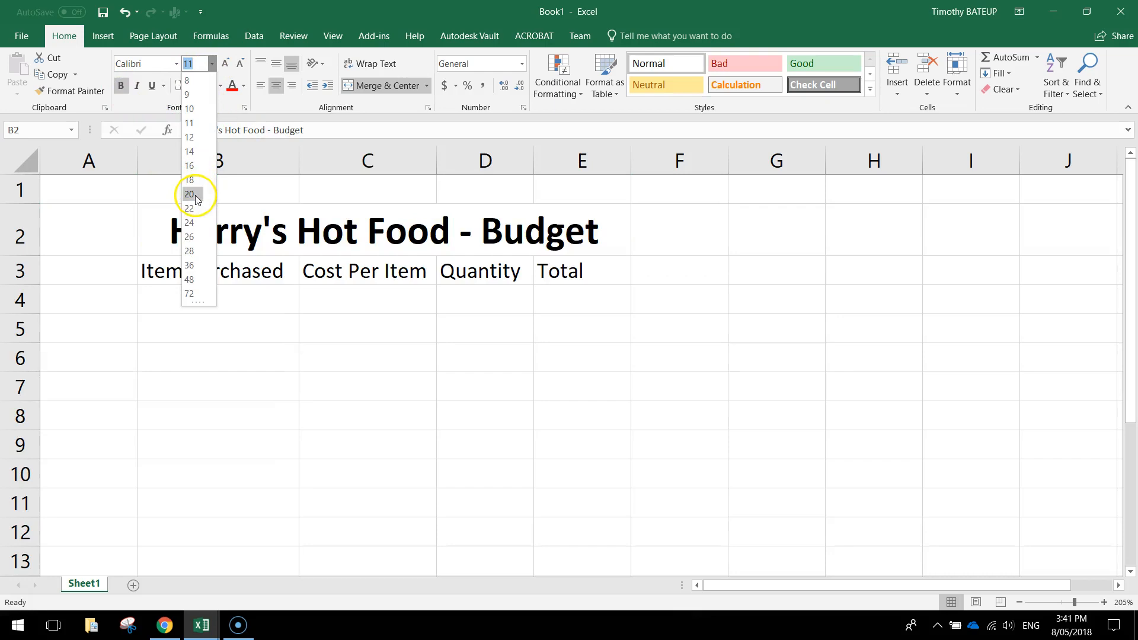
left_click(190, 165)
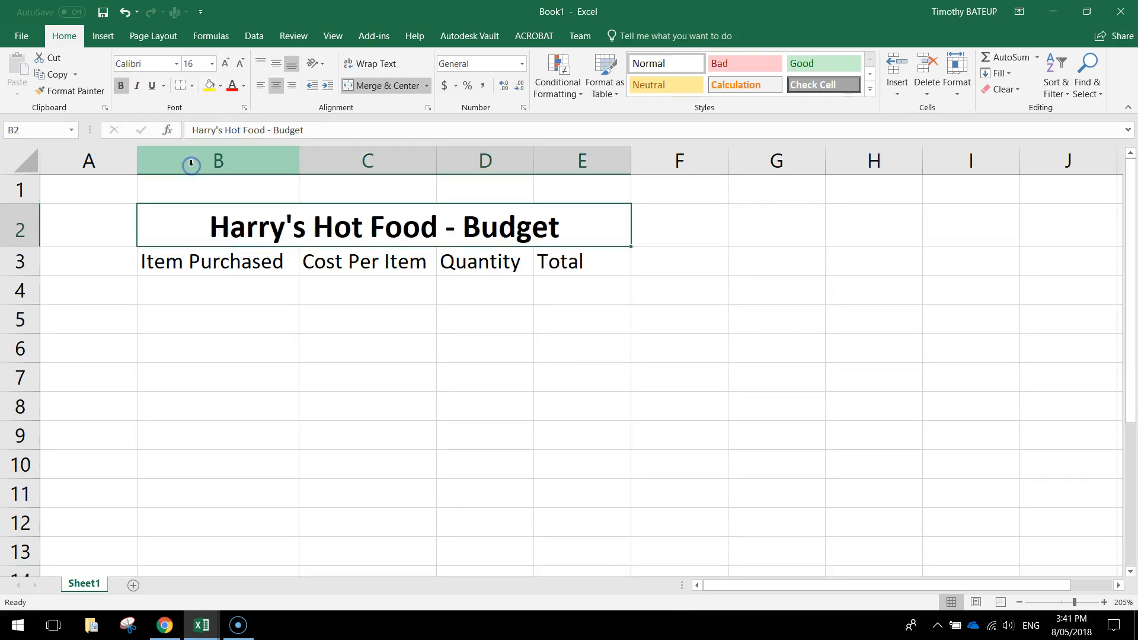
left_click(223, 88)
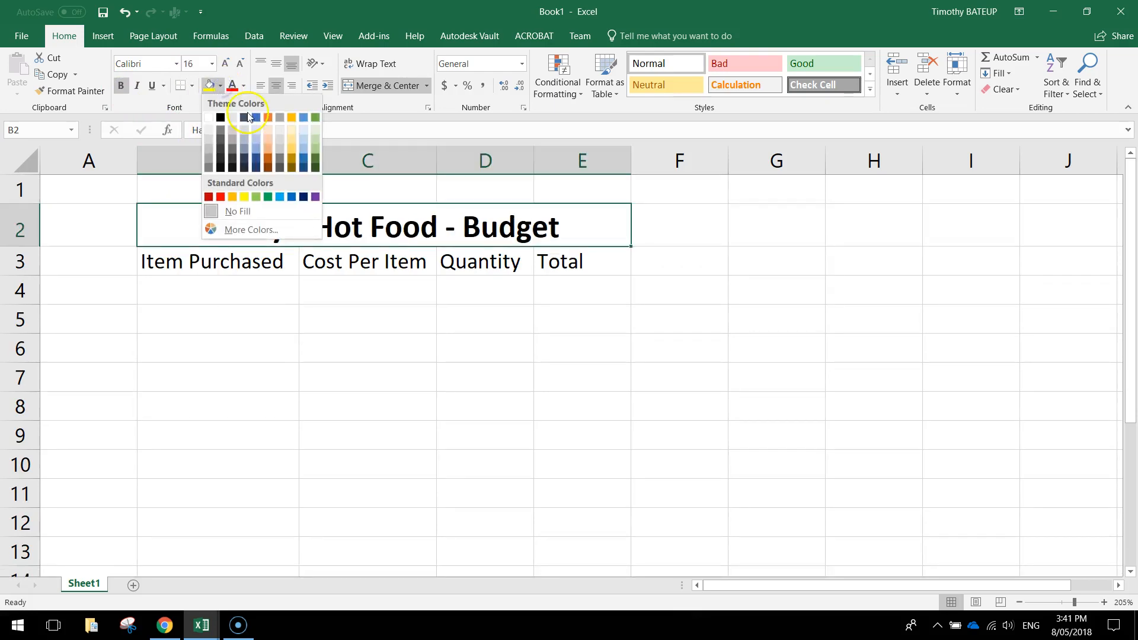
left_click(304, 134)
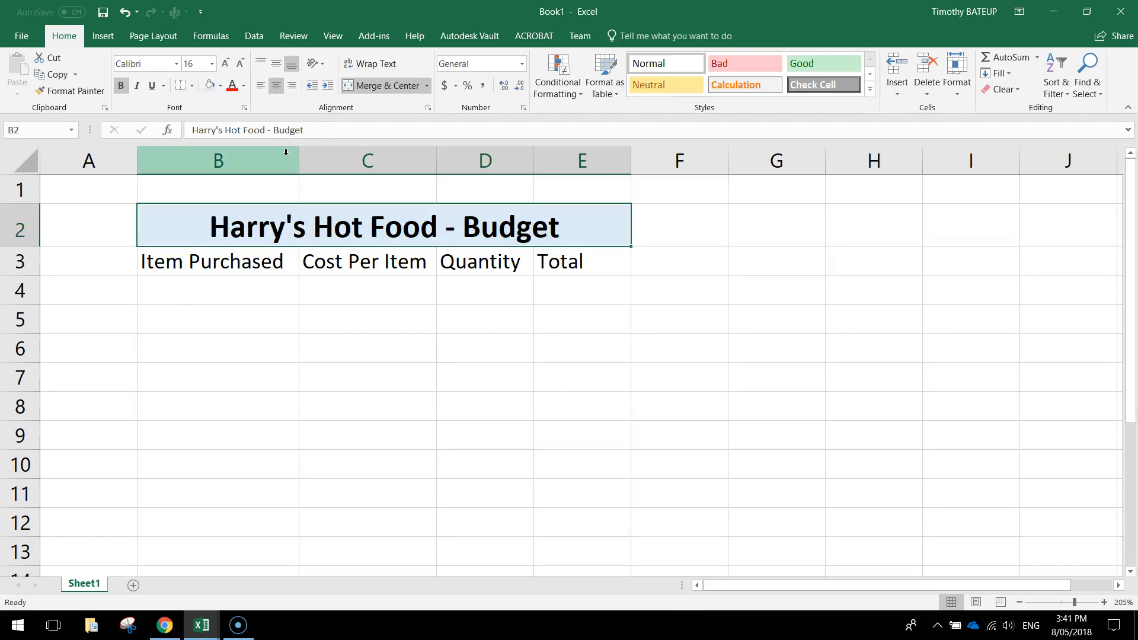
Format the column headings in B3:E3 in bold, centered horizontally and vertically, with a light gold fill.
left_click_drag(257, 264, 560, 255)
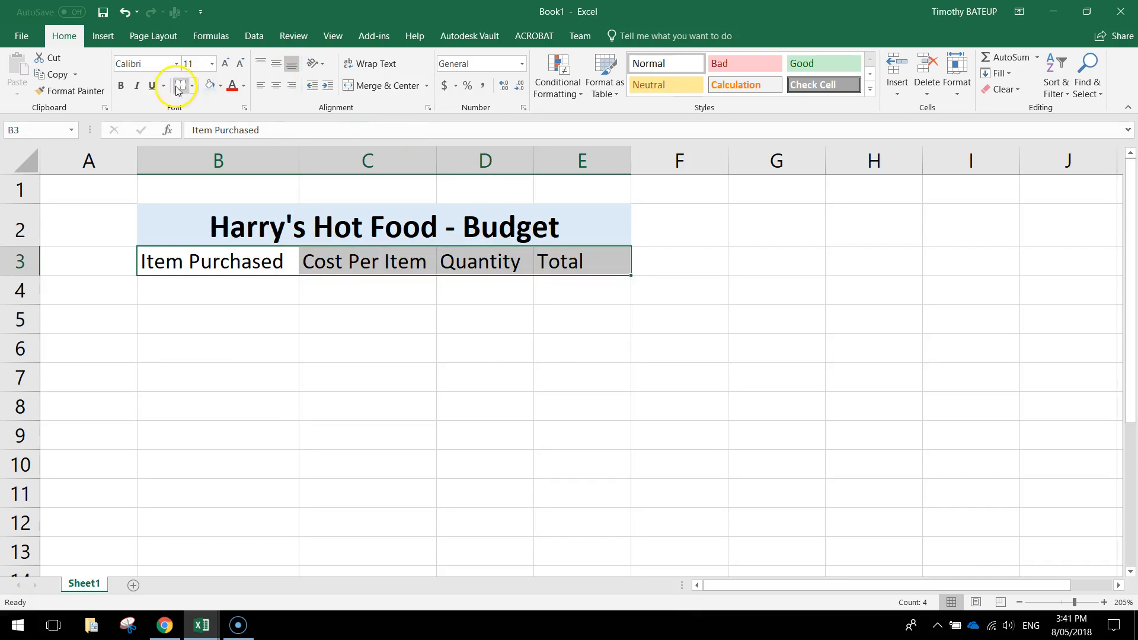
left_click(120, 86)
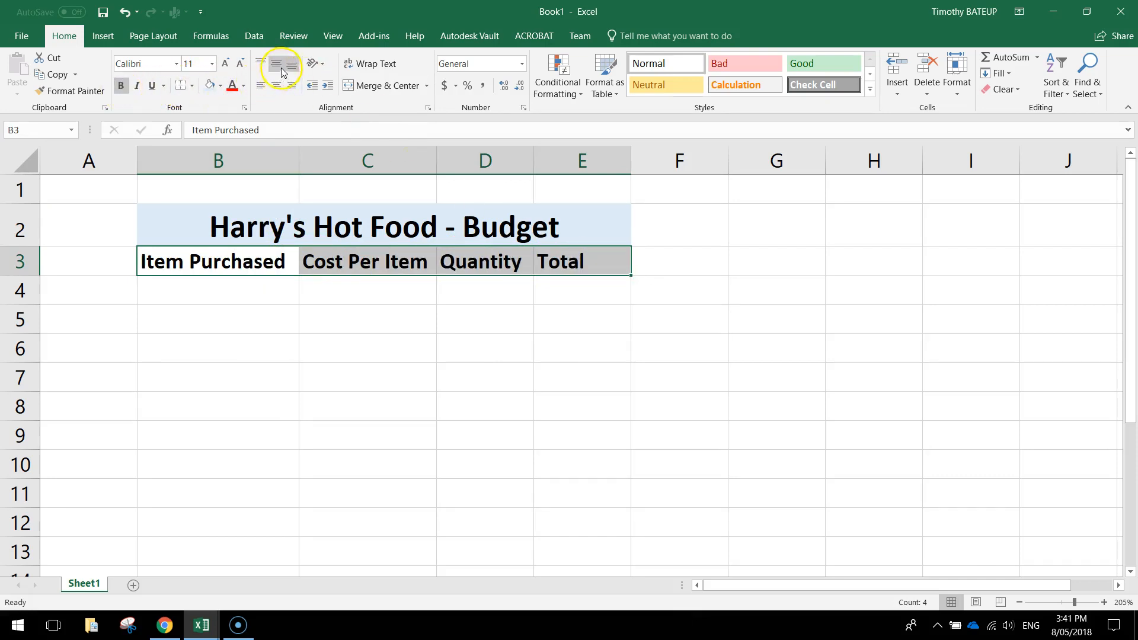
left_click(276, 84)
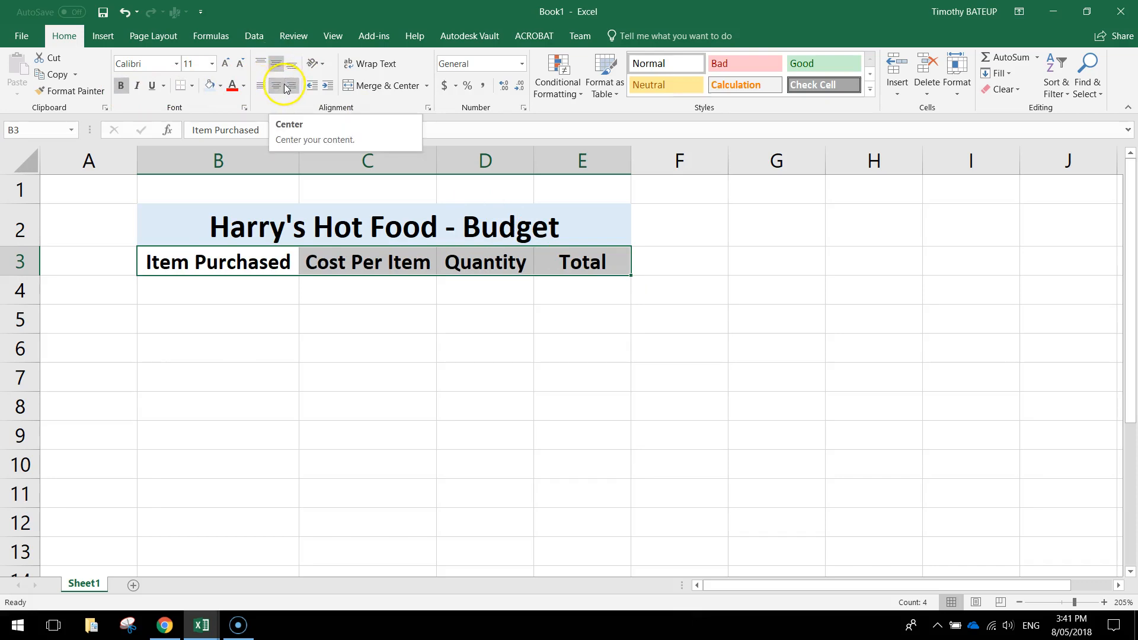
left_click(223, 87)
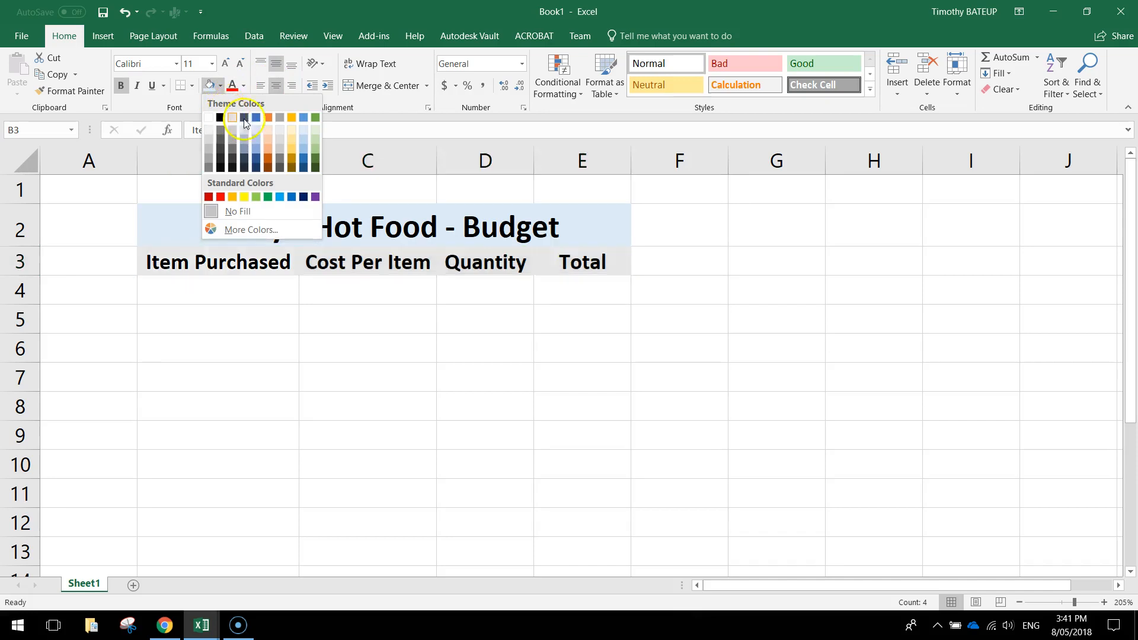
left_click(292, 128)
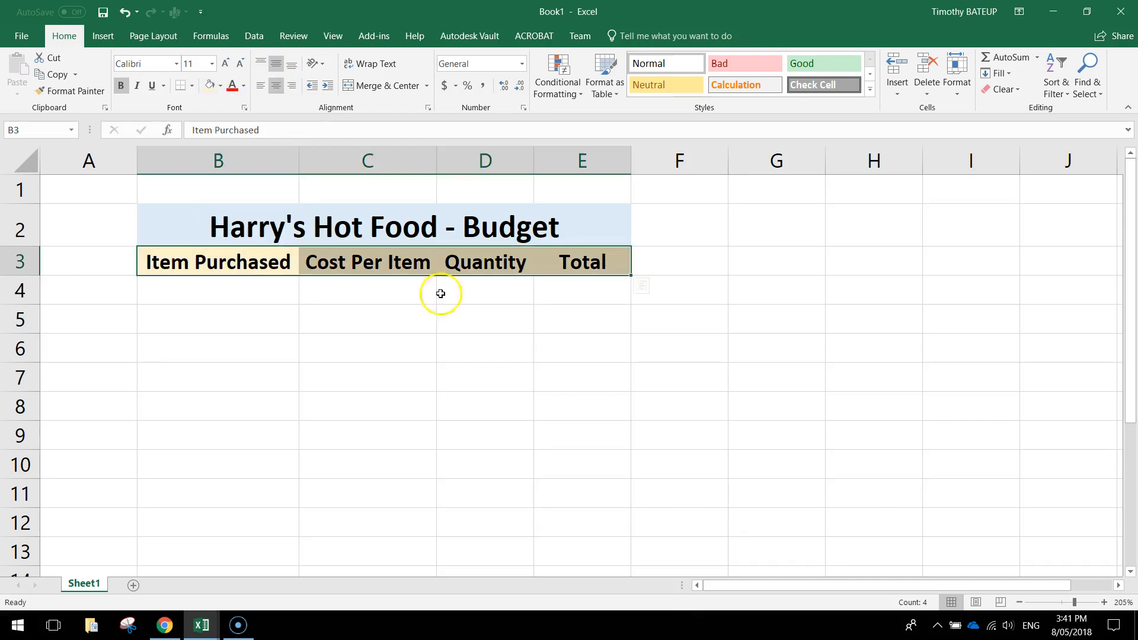
Apply all borders to the title and heading cells B2:E3.
left_click(518, 380)
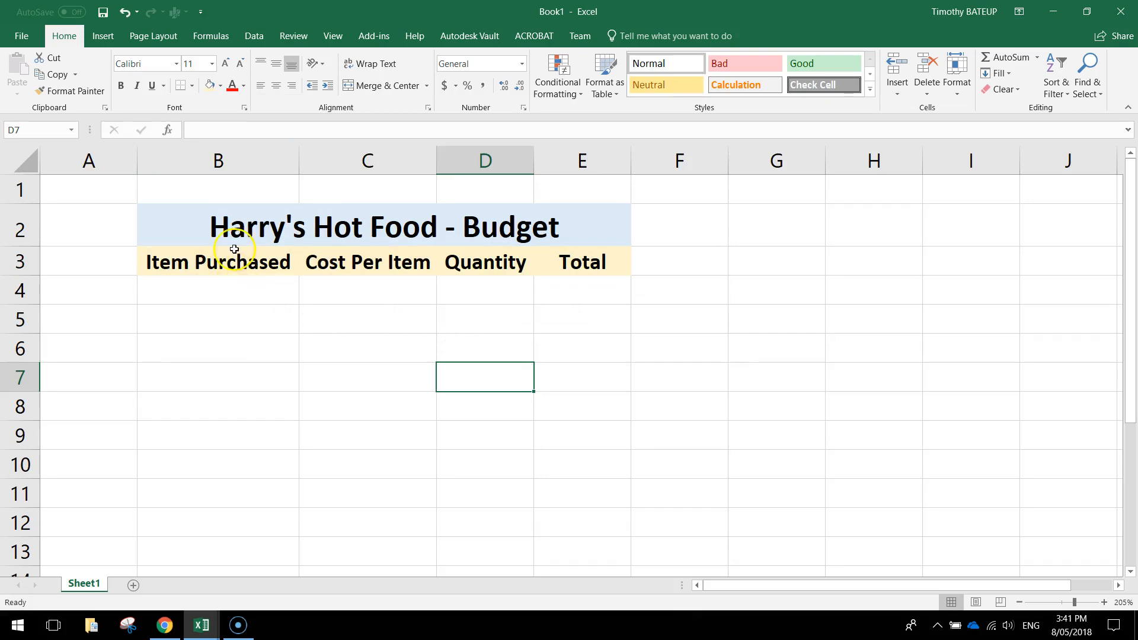
left_click_drag(198, 208, 452, 254)
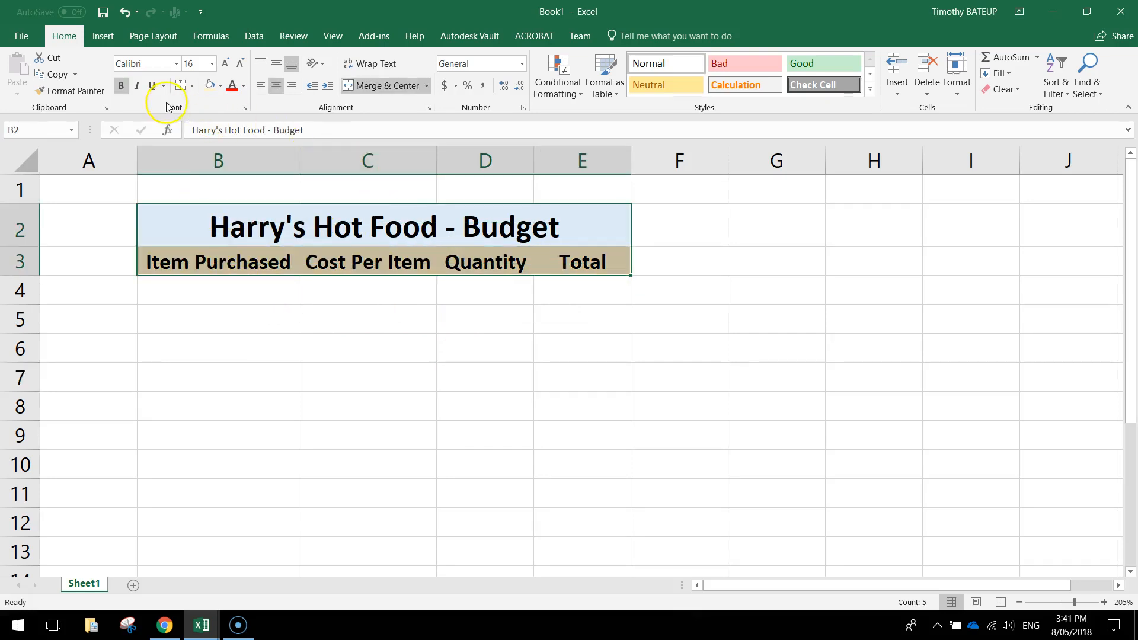
left_click(192, 86)
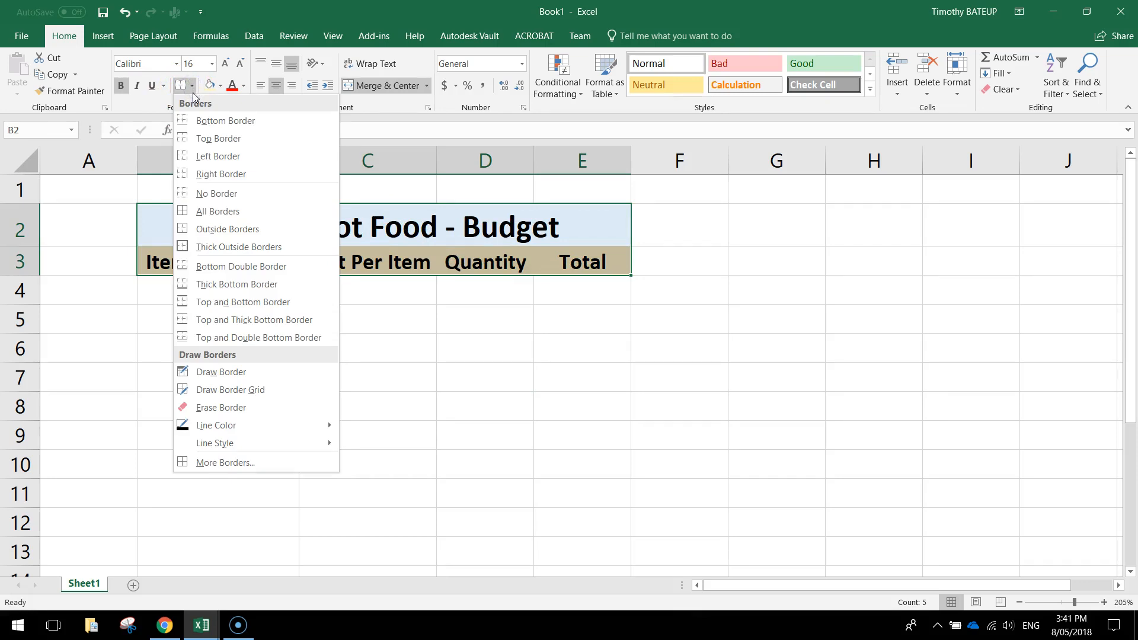
left_click(216, 211)
left_click(466, 358)
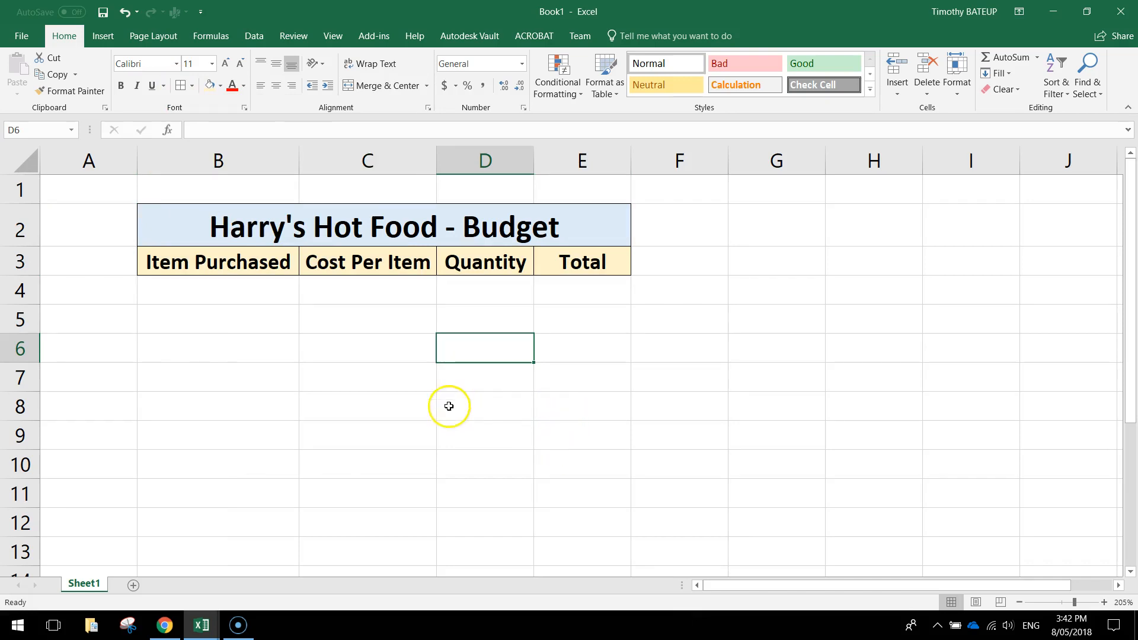
left_click(264, 295)
left_click_drag(266, 314, 267, 494)
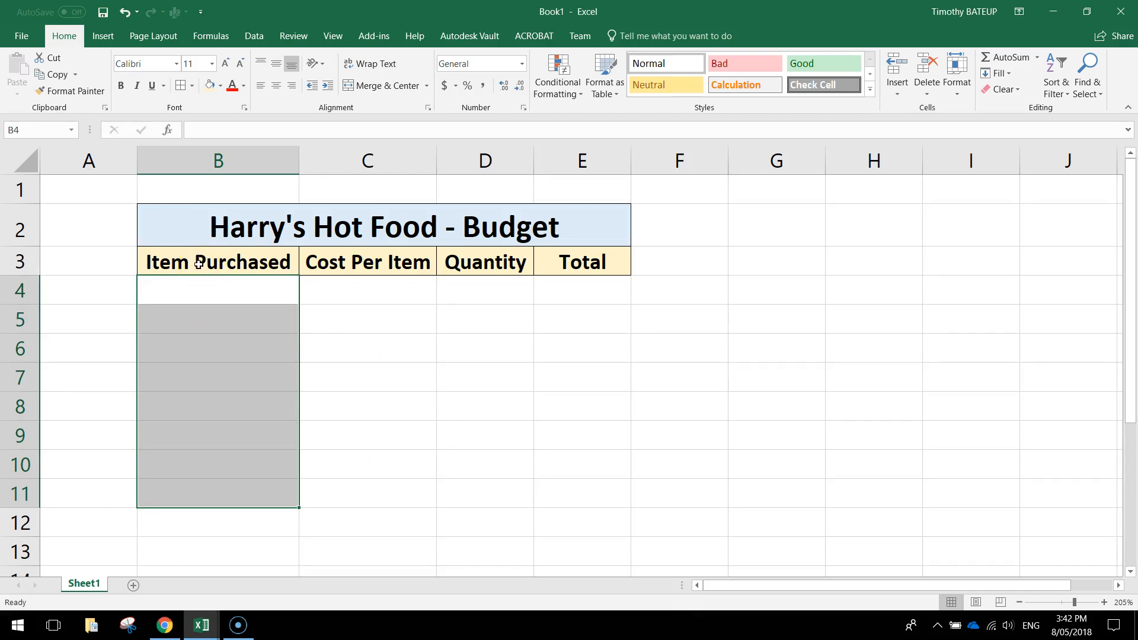
left_click(221, 287)
Check the Diet Coke product page in Chrome, enter "10-pack of Diet Coke" in cell B4, and widen column B to fit.
left_click(216, 296)
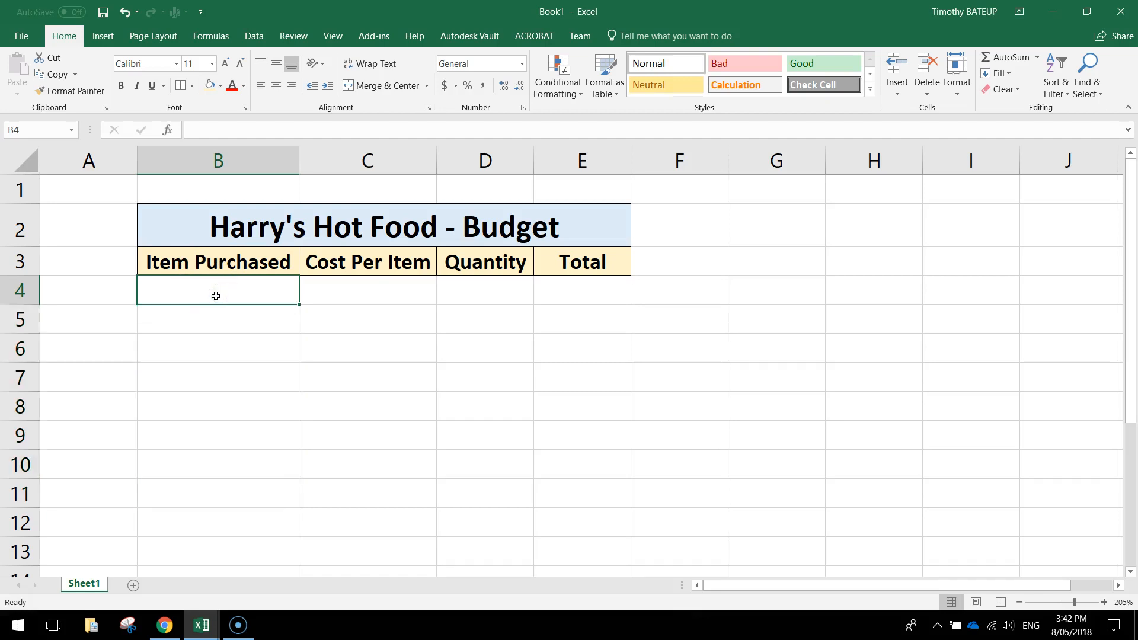
left_click(169, 627)
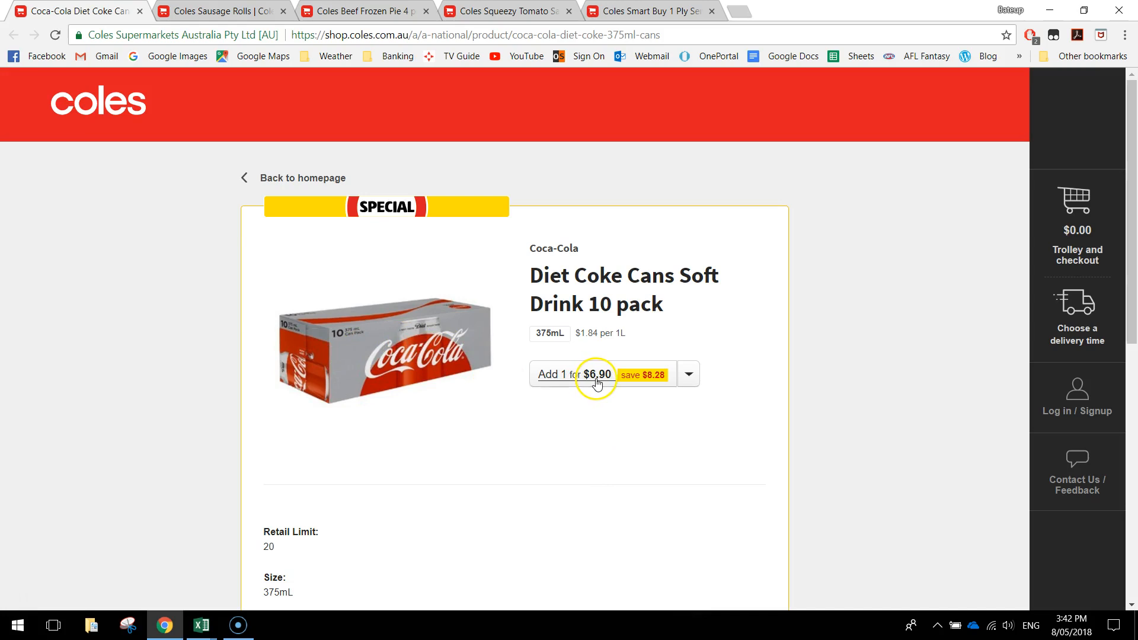
left_click(601, 395)
key("alt+Tab")
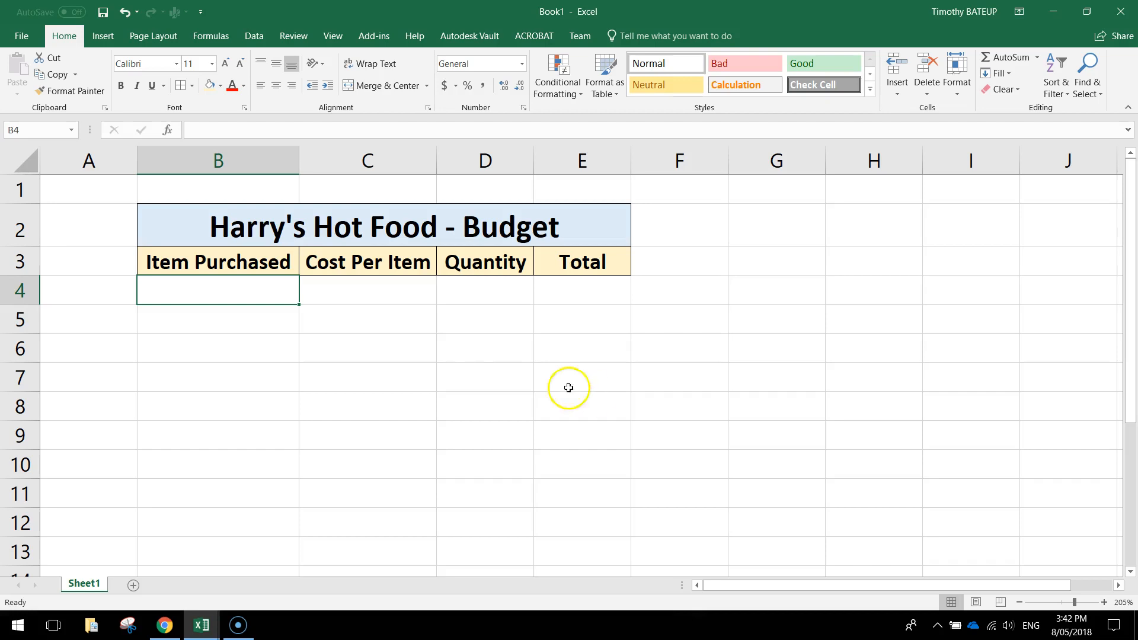
key("alt+Tab")
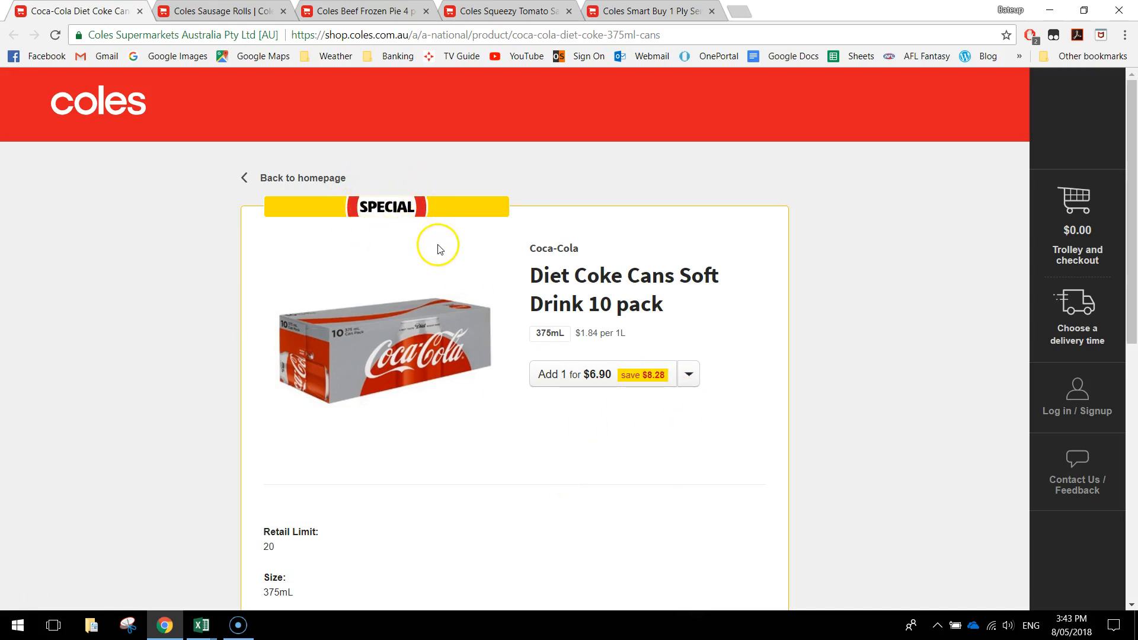
key("alt+Tab")
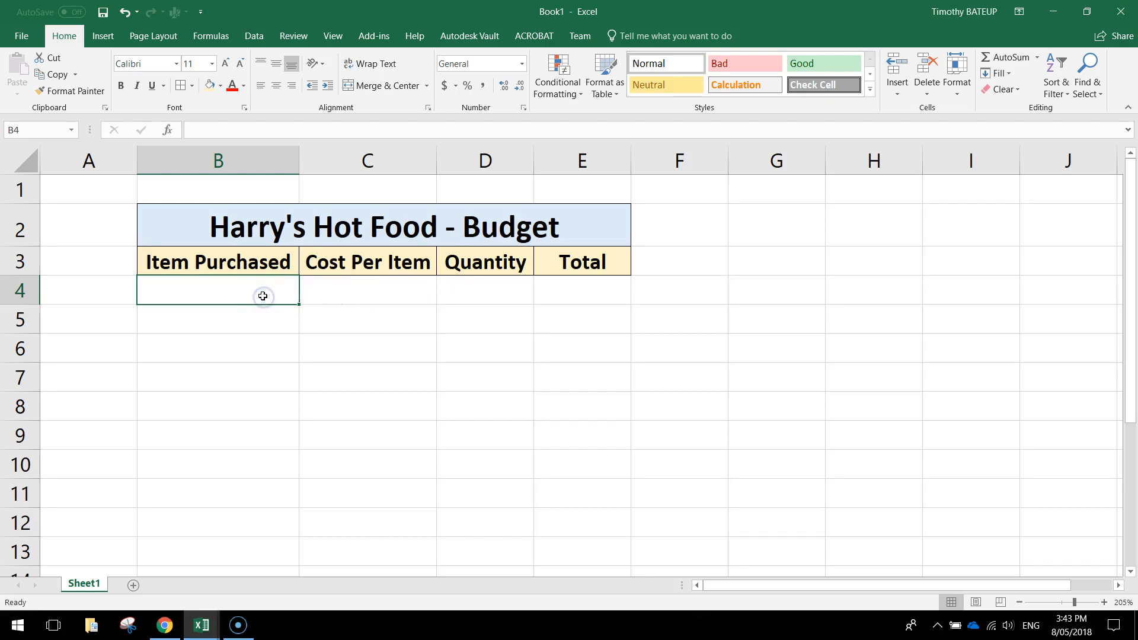
type("10")
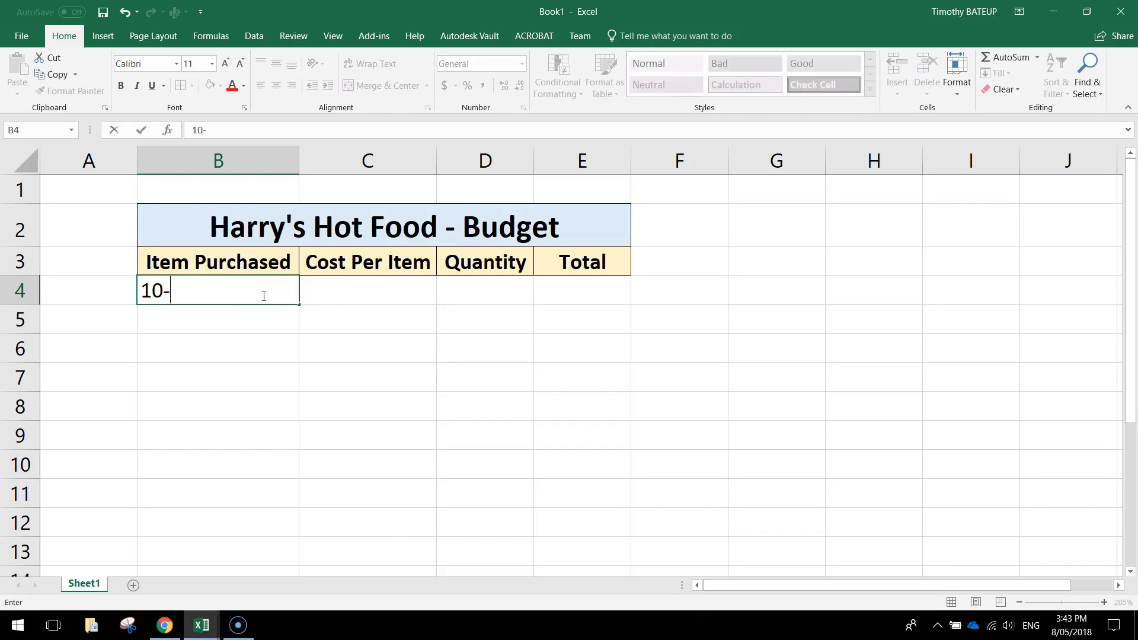
type("-pack of Diet Coke")
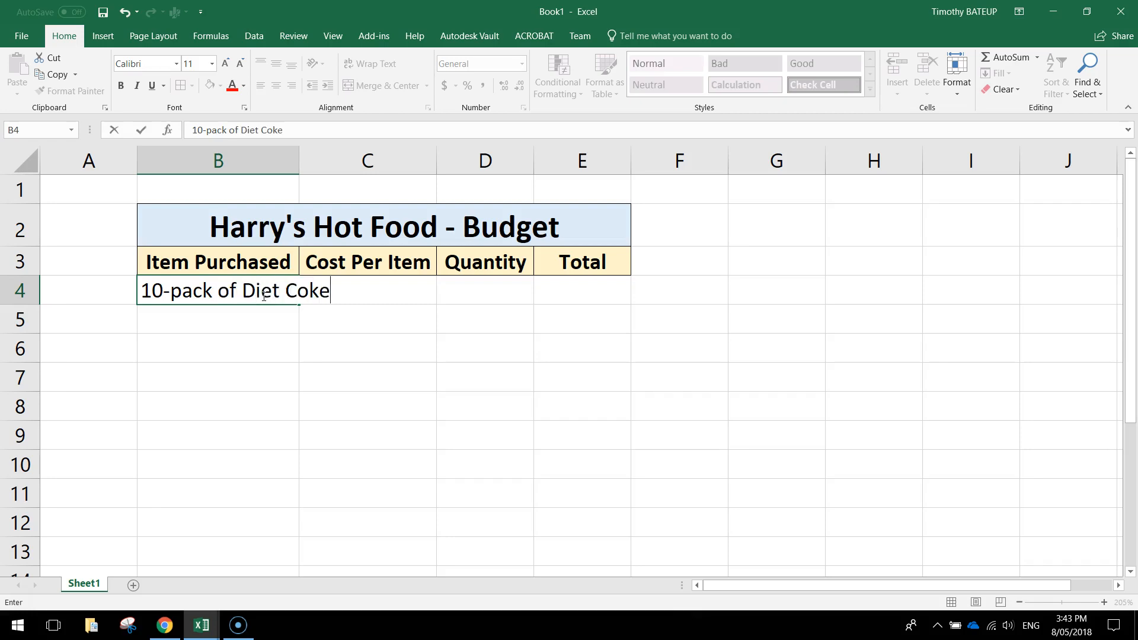
left_click(411, 387)
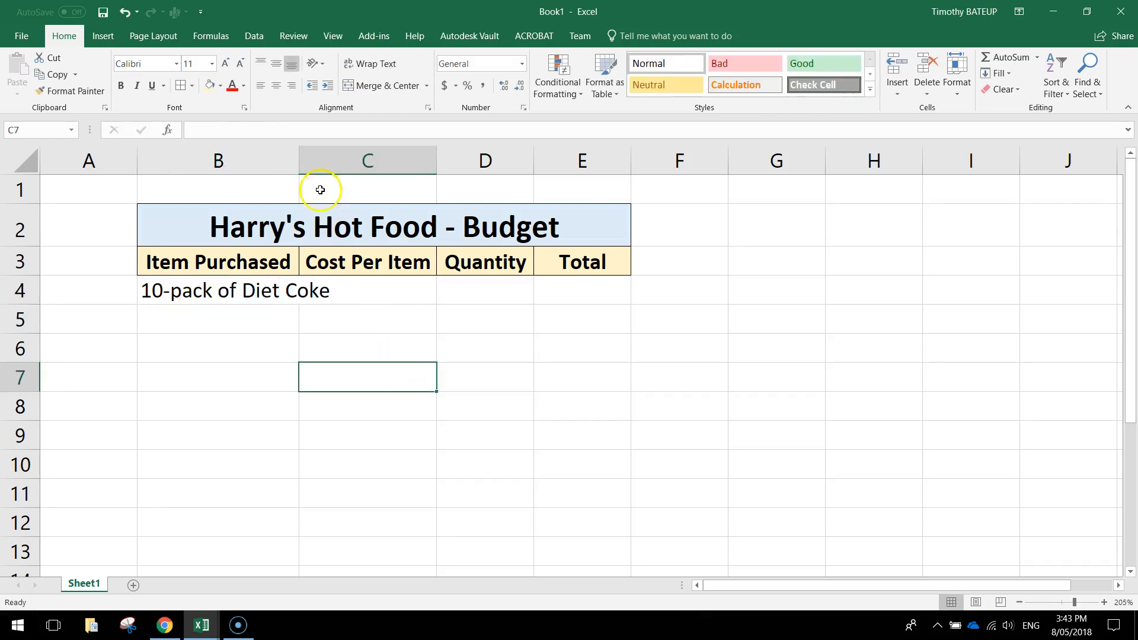
left_click_drag(298, 162, 355, 162)
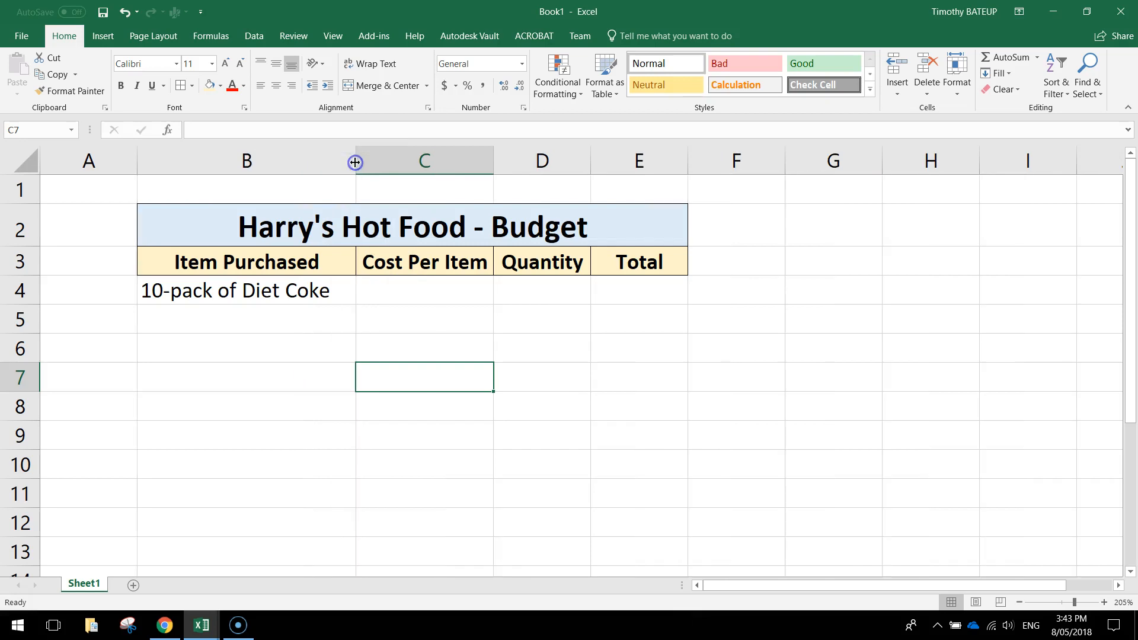
Enter the Diet Coke price from the Chrome product page, $6.90, in cell C4 and the quantity 2 in D4.
left_click(404, 287)
key("alt+Tab")
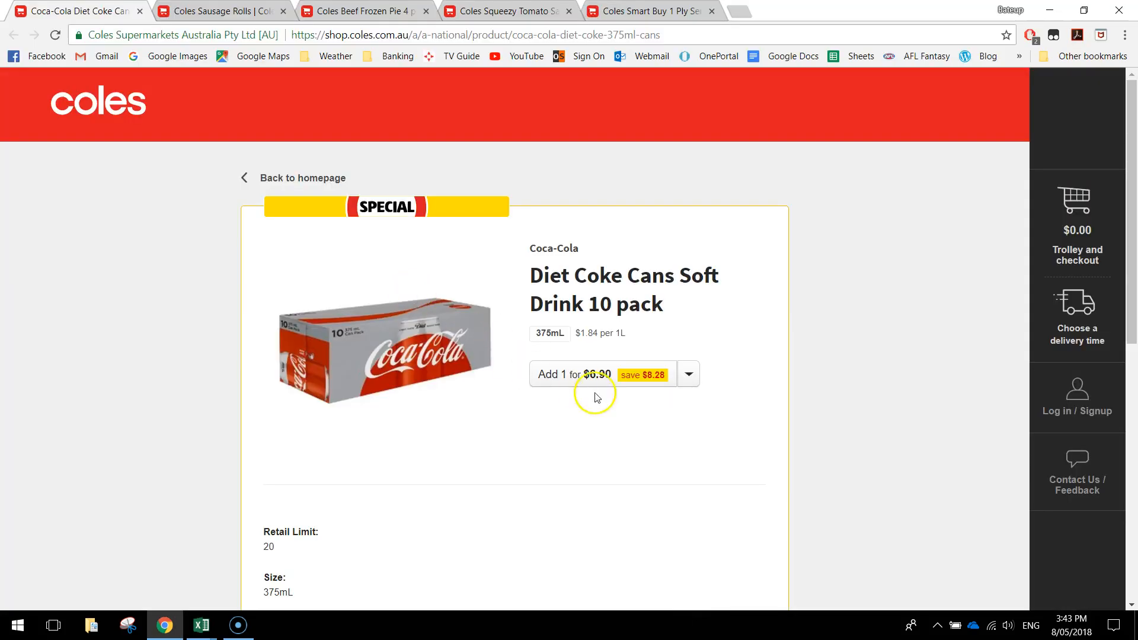
key("alt+Tab")
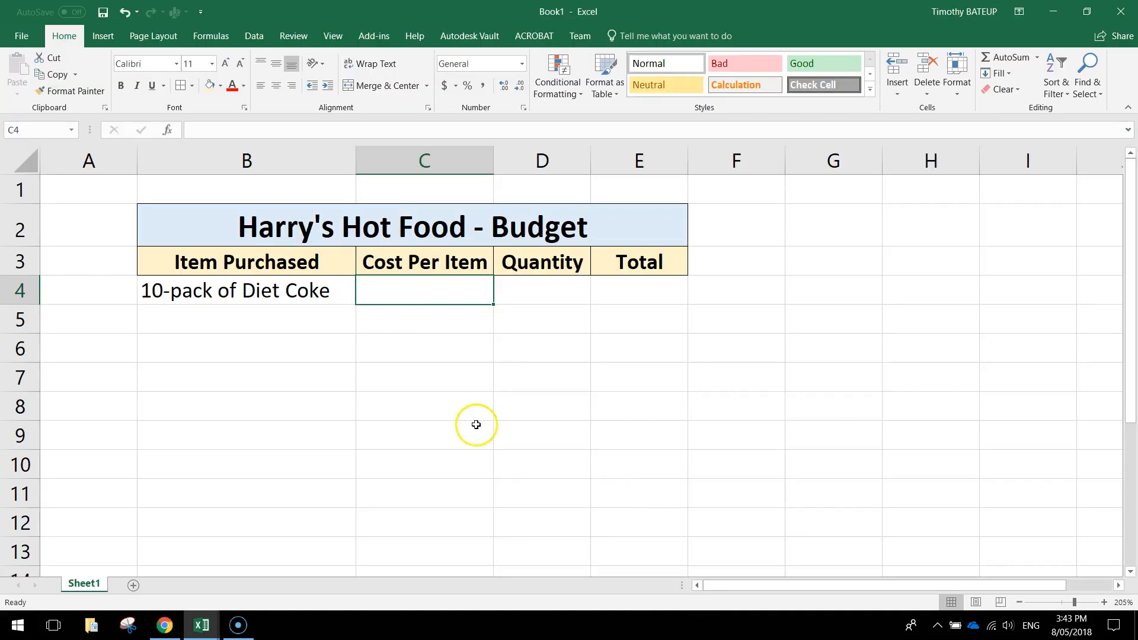
type("$6.90")
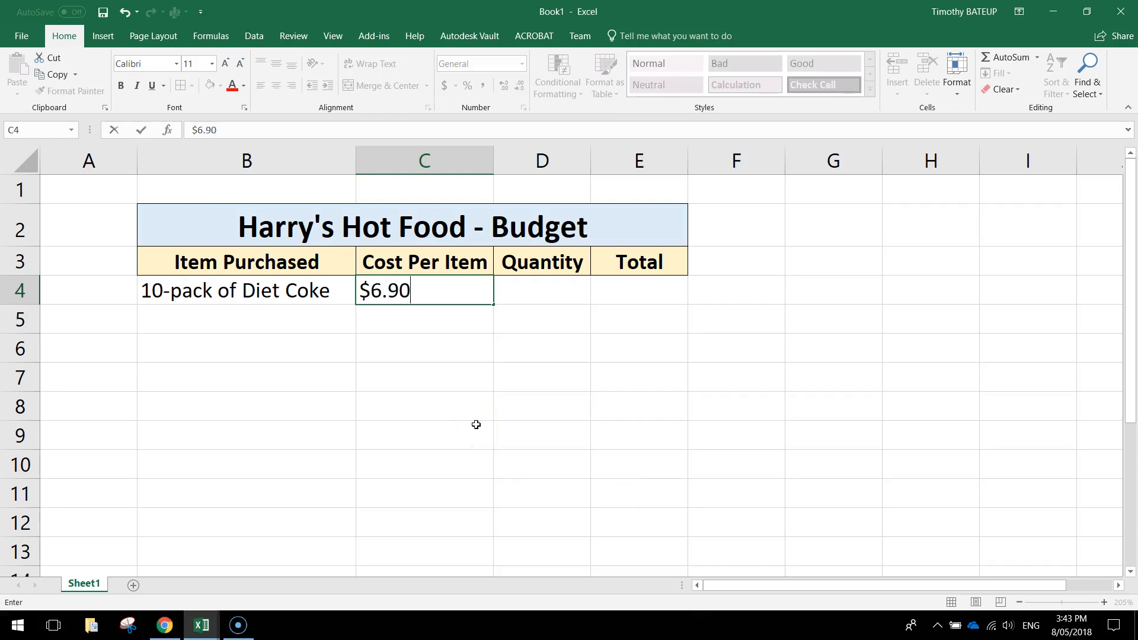
key("Tab")
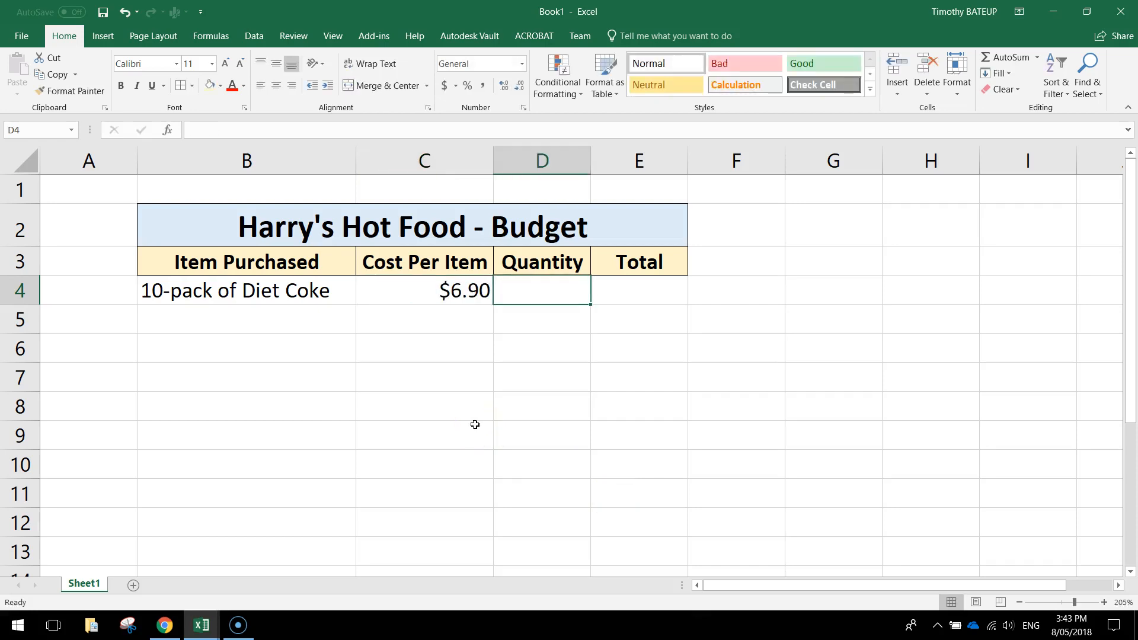
key("alt+Tab")
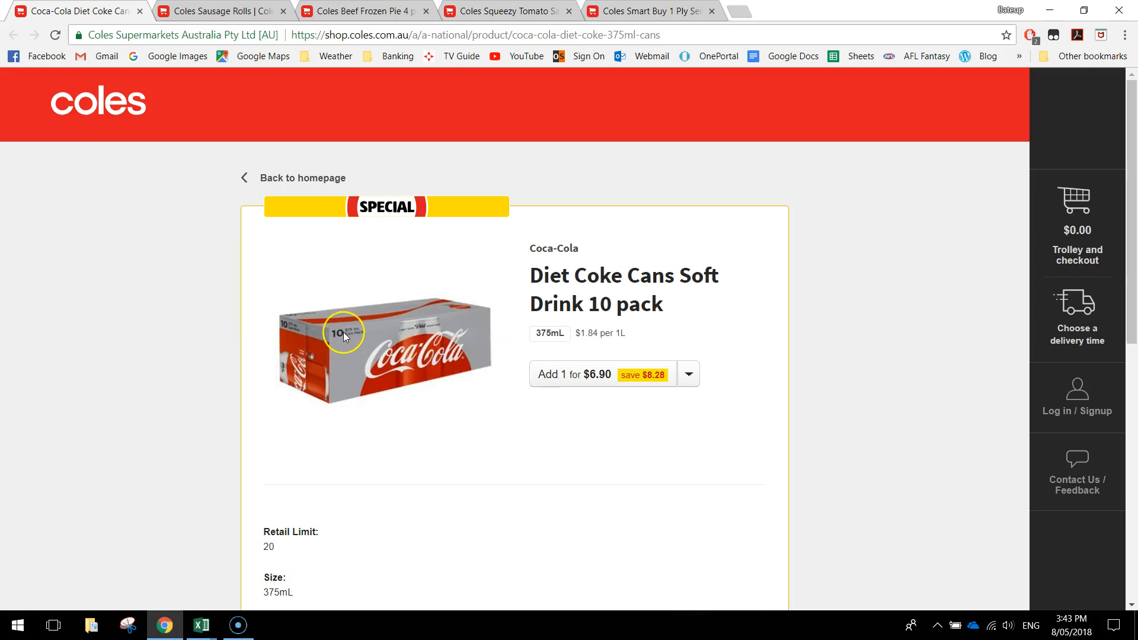
key("alt+Tab")
type("2")
left_click(529, 368)
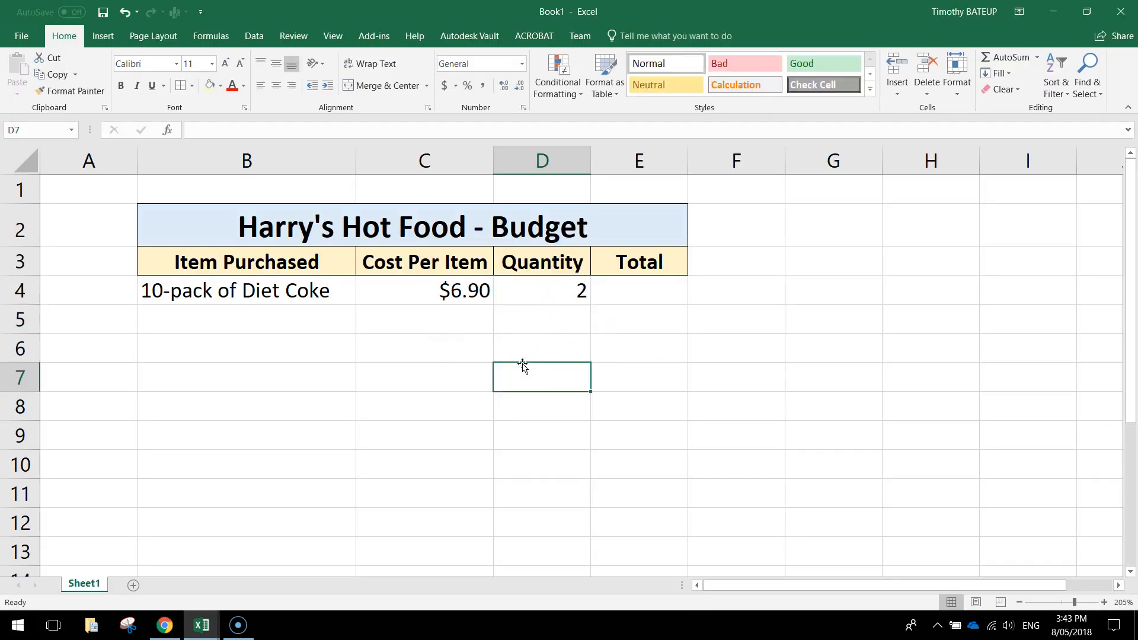
left_click(635, 291)
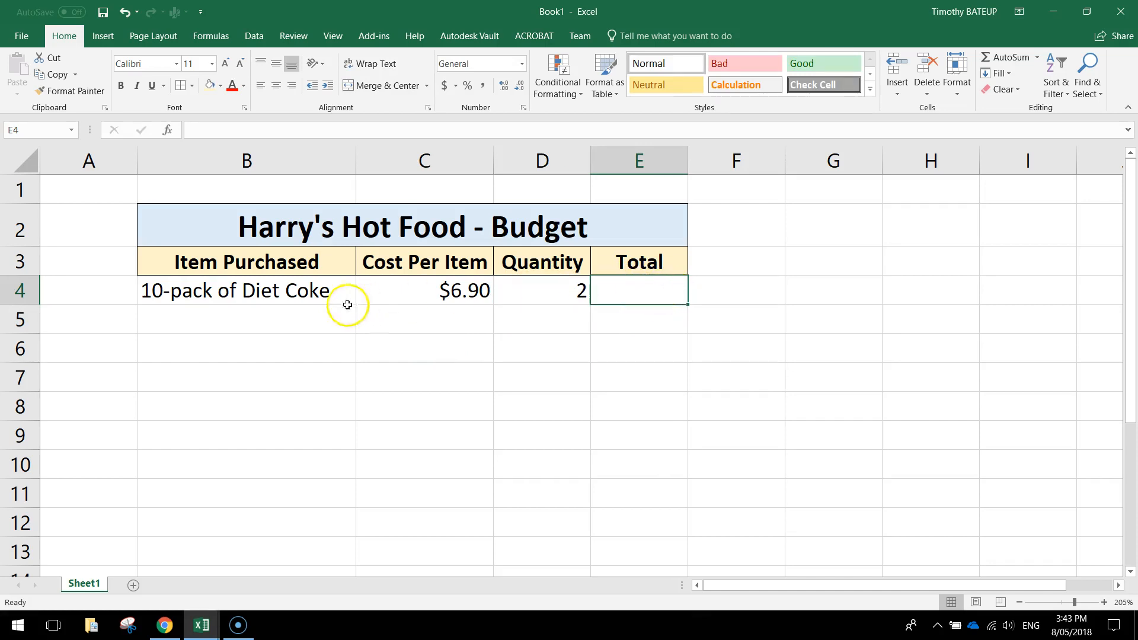
Check the Coles Sausage Rolls product page in Chrome for the details needed in cell B5, and return to Excel.
left_click(290, 320)
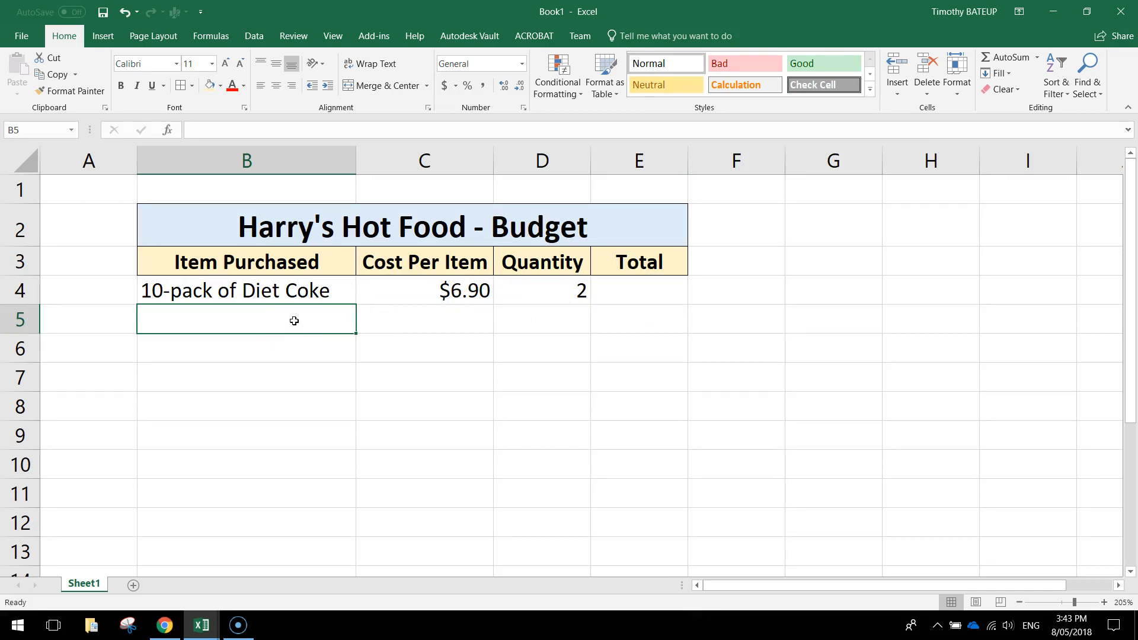
key("alt+Tab")
key("ctrl+Tab")
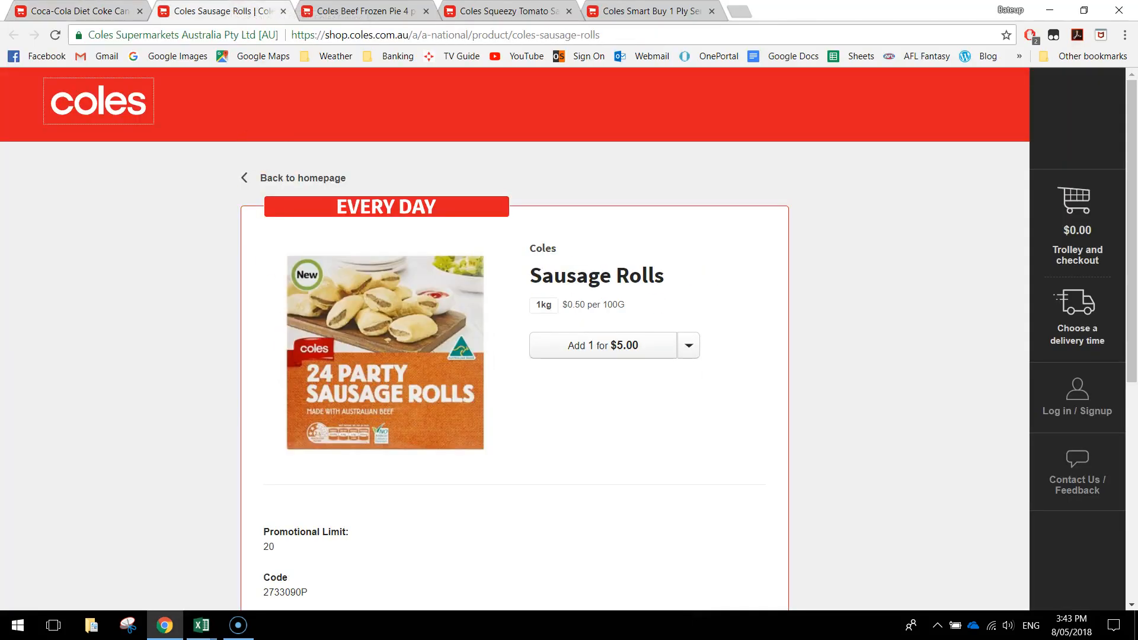
left_click(168, 296)
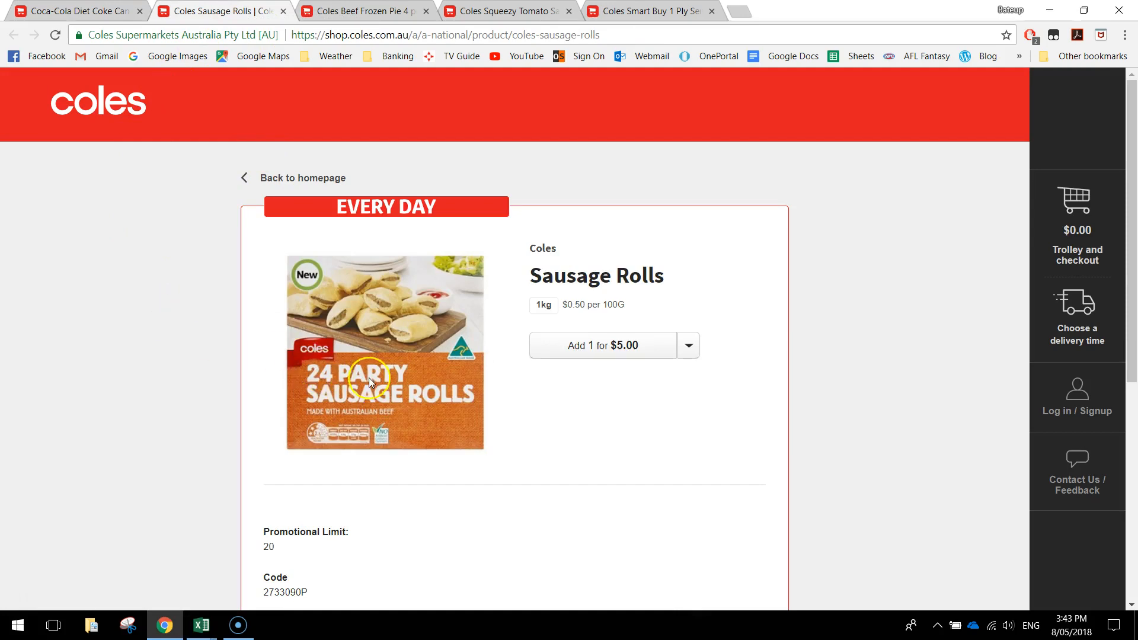
key("alt+Tab")
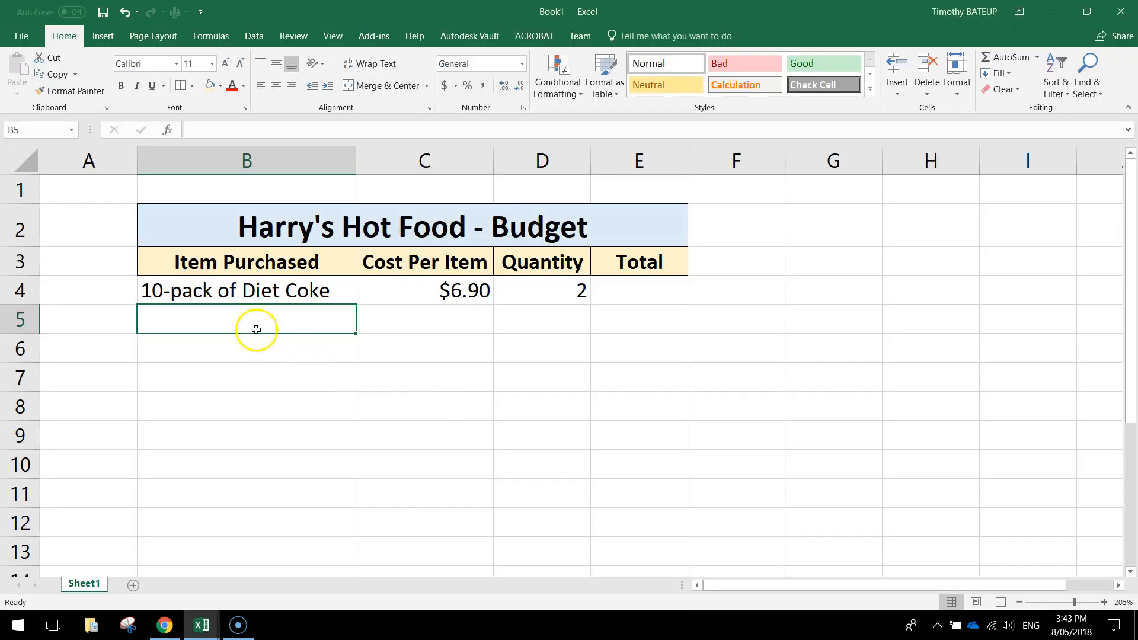
Enter "Coles Box of Party Sausage Rolls (24-pack)" in cell B5 and widen column B to fit it.
type("Coles B")
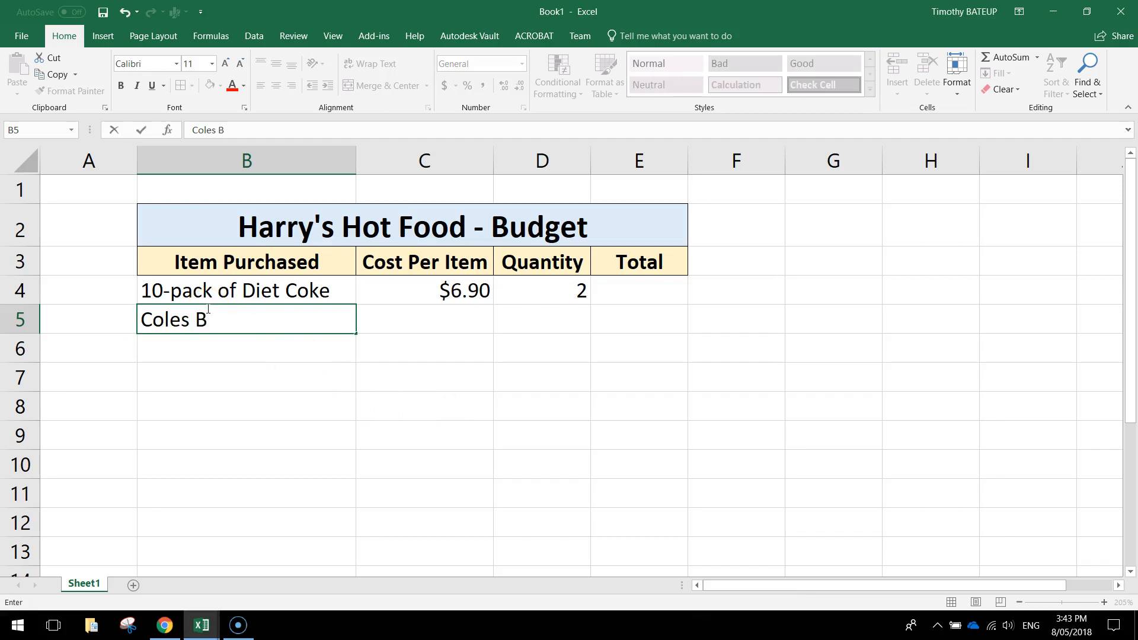
type("ox of Party Sauage Roll")
key("BackSpace")
key("BackSpace")
key("BackSpace")
key("BackSpace")
key("BackSpace")
key("BackSpace")
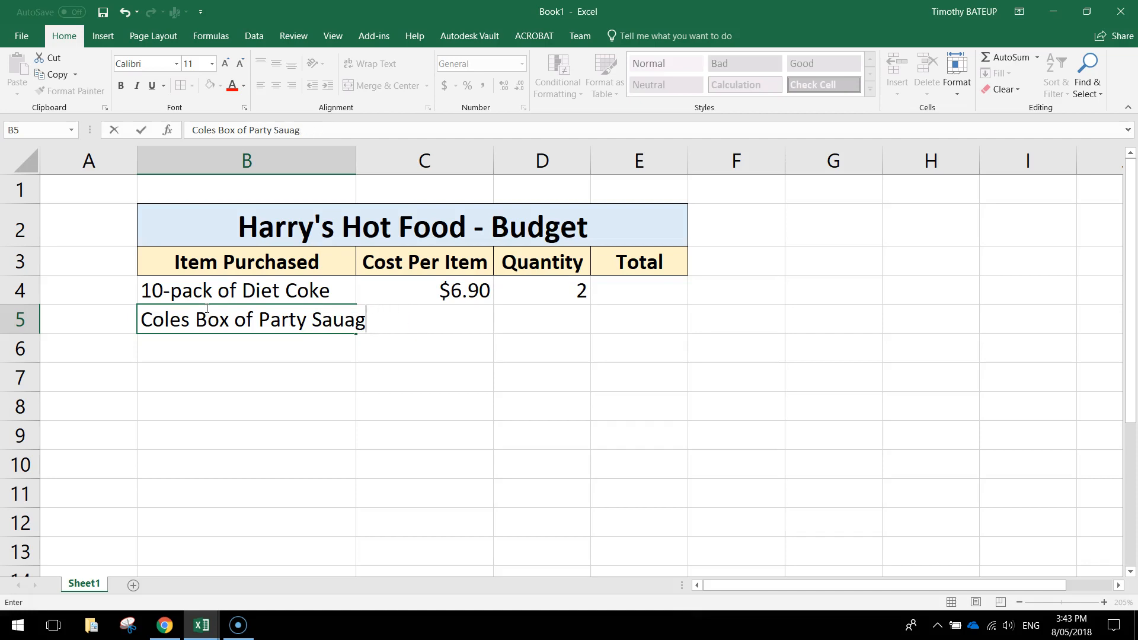
type("ge Rolls (2")
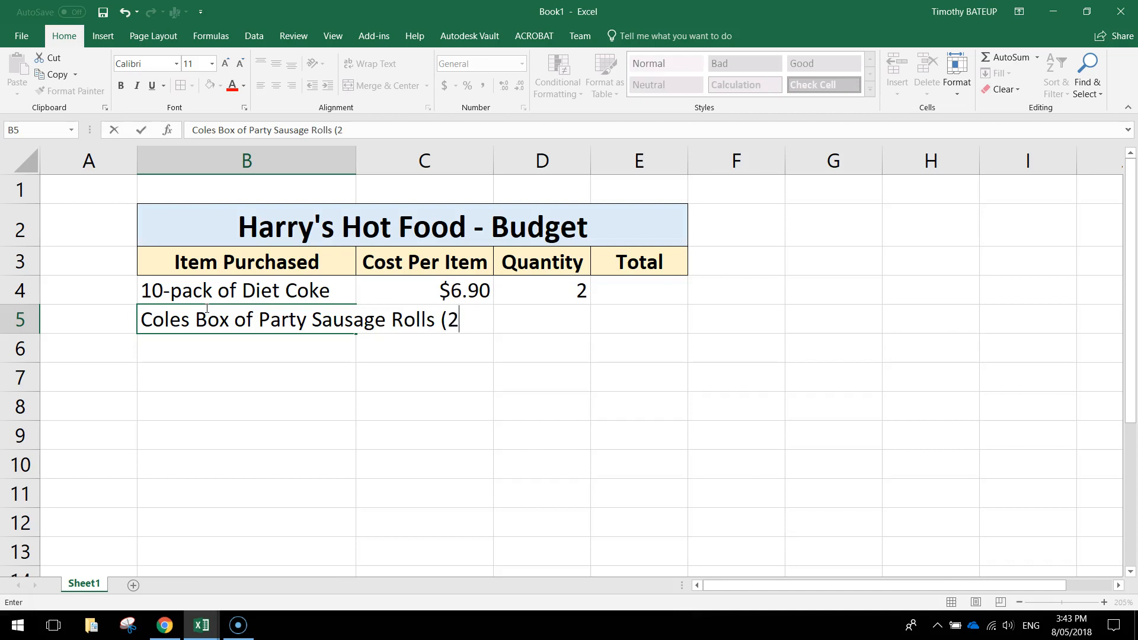
type("4-pack")
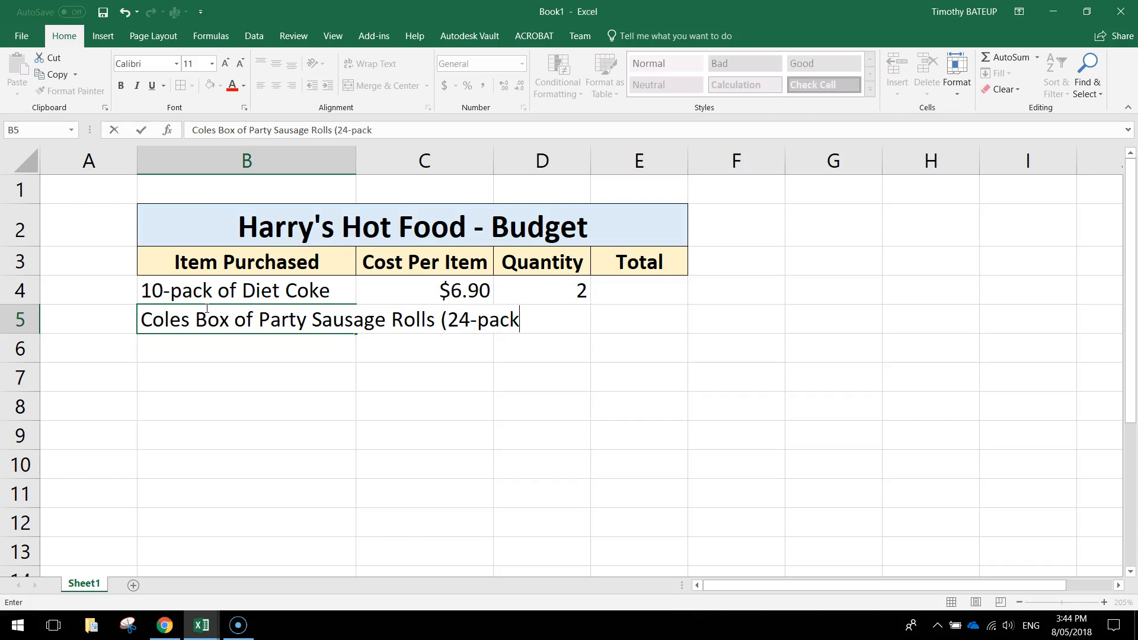
type(")")
left_click(249, 374)
left_click_drag(356, 161, 531, 162)
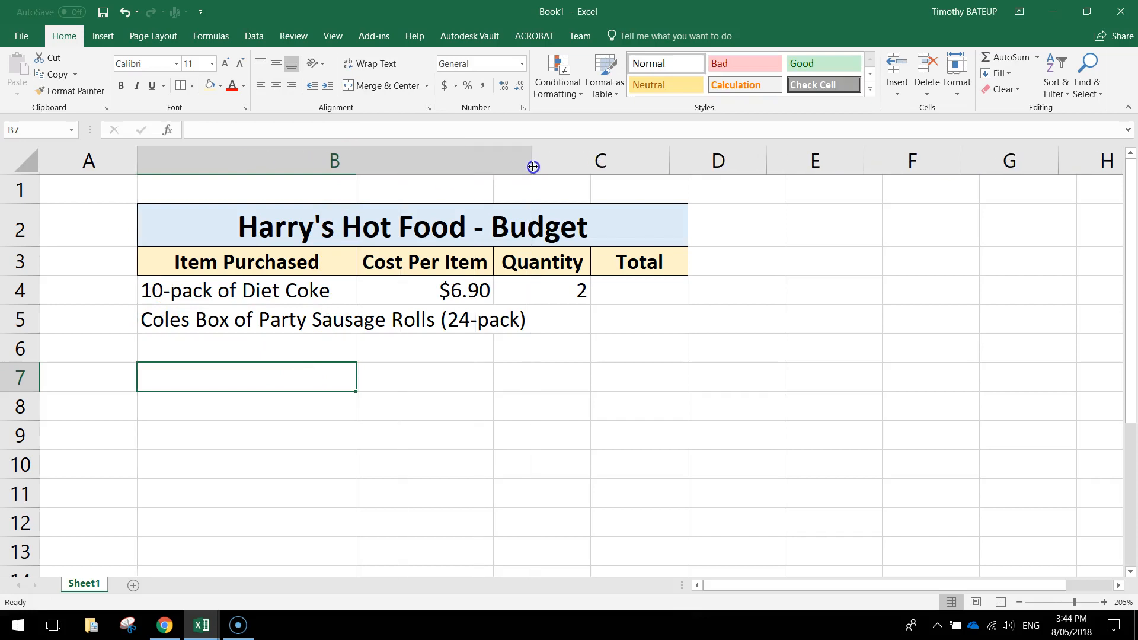
Enter the sausage rolls' price from the Chrome product page, $5, in cell C5 and the quantity 2 in D5.
left_click(584, 318)
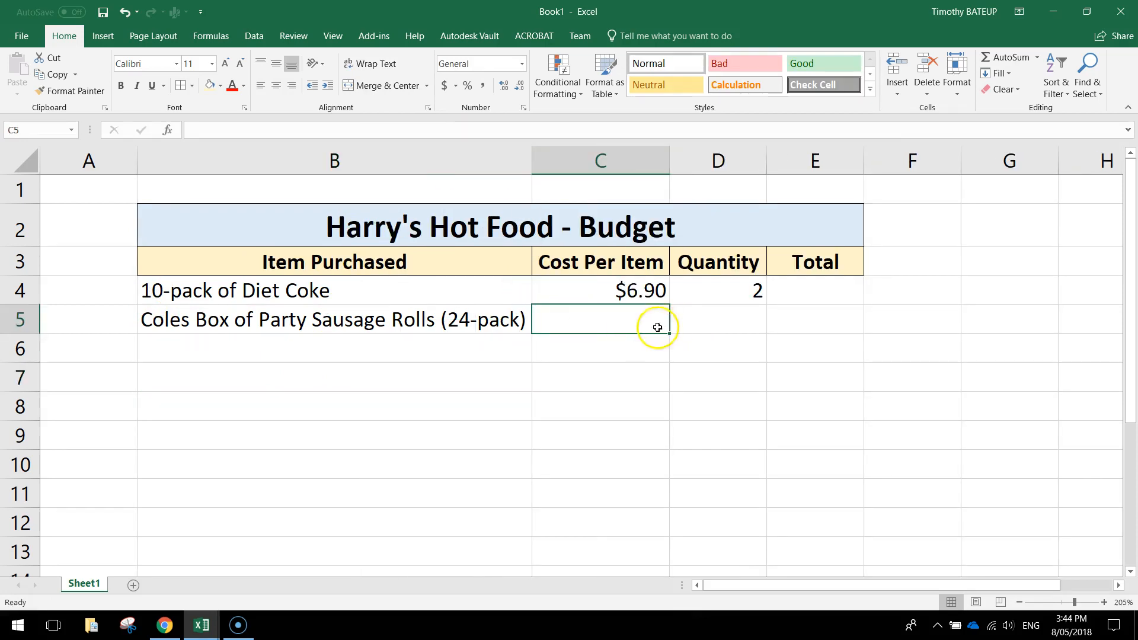
key("alt+Tab")
key("alt+Tab")
type("$5")
left_click(671, 384)
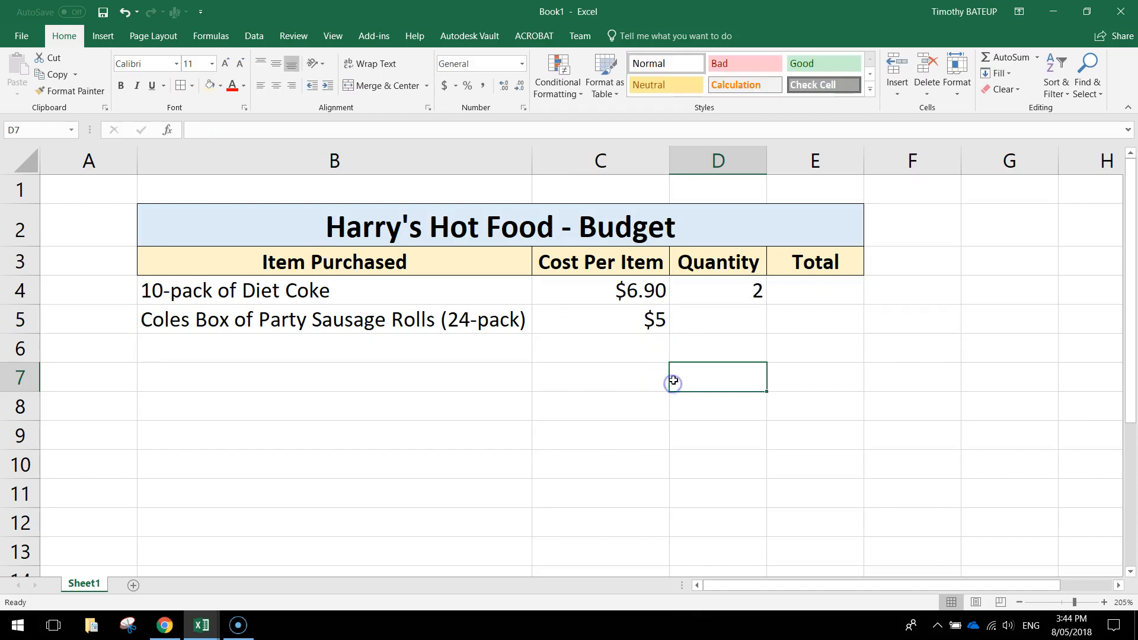
left_click(706, 324)
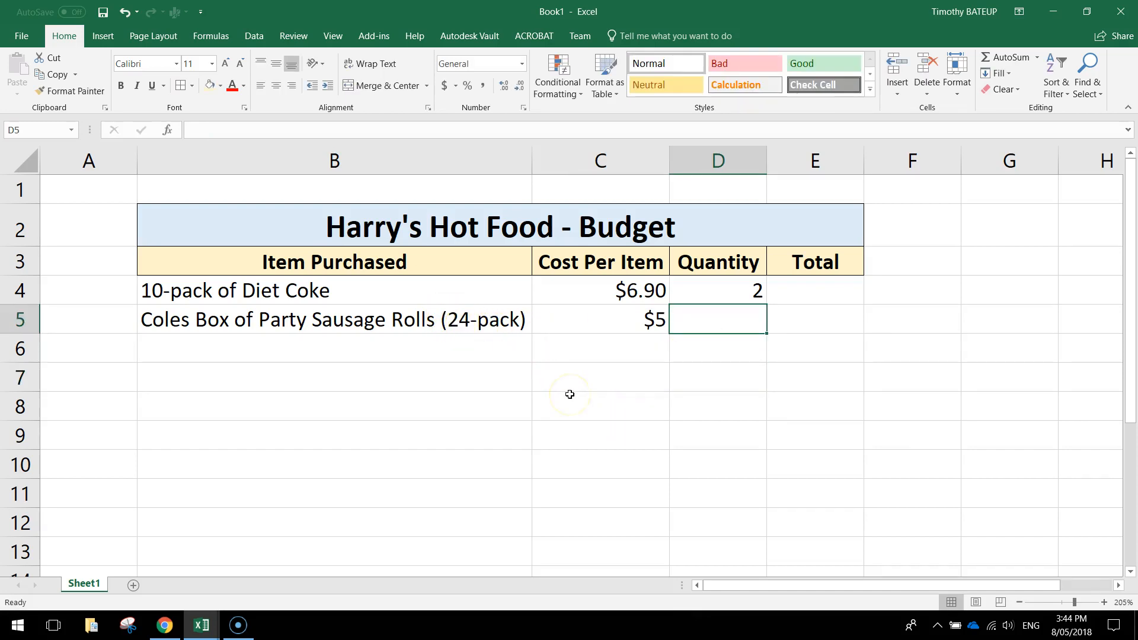
type("2")
left_click(439, 353)
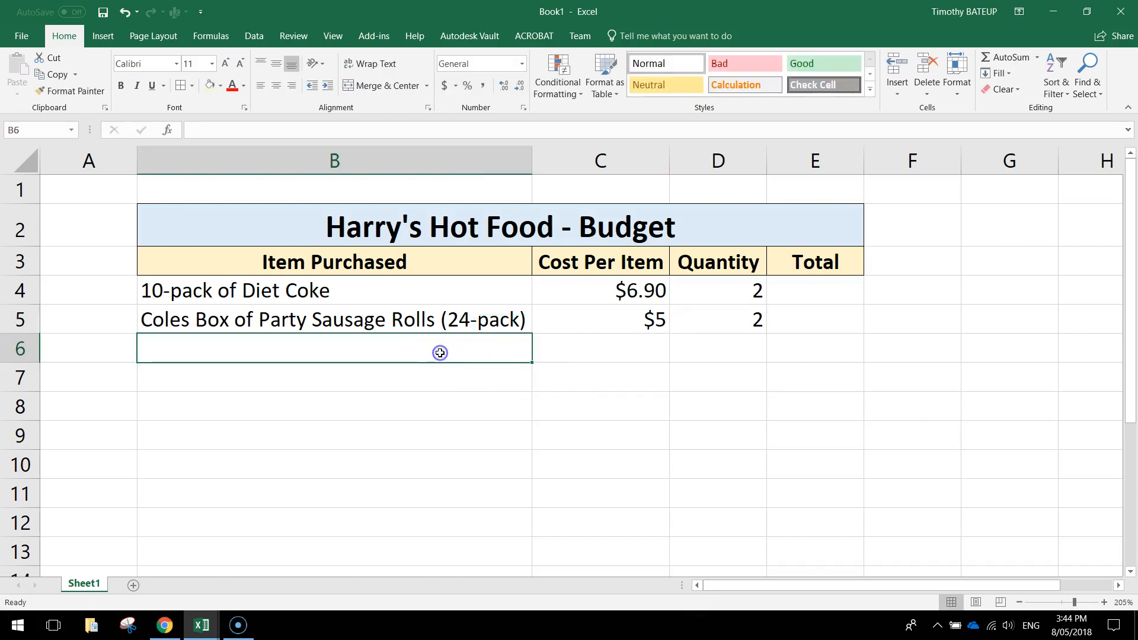
left_click(191, 351)
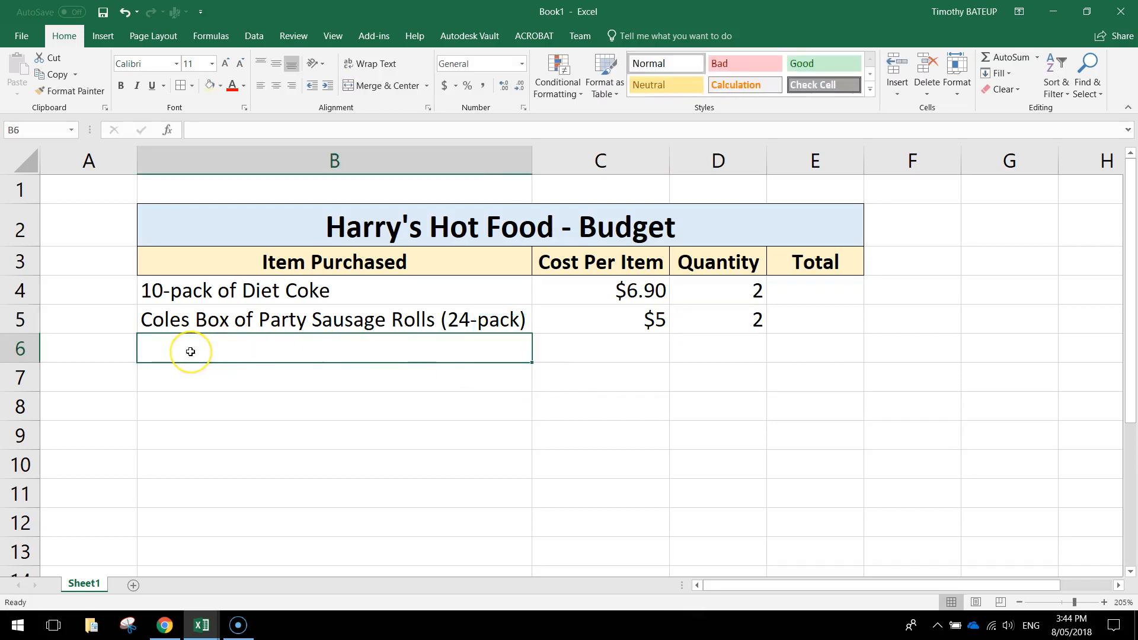
Enter "Coles Frozen Beef Pies (4-pack)" in cell B6, using the product details from the Coles Beef Frozen Pie page in Chrome.
key("alt+Tab")
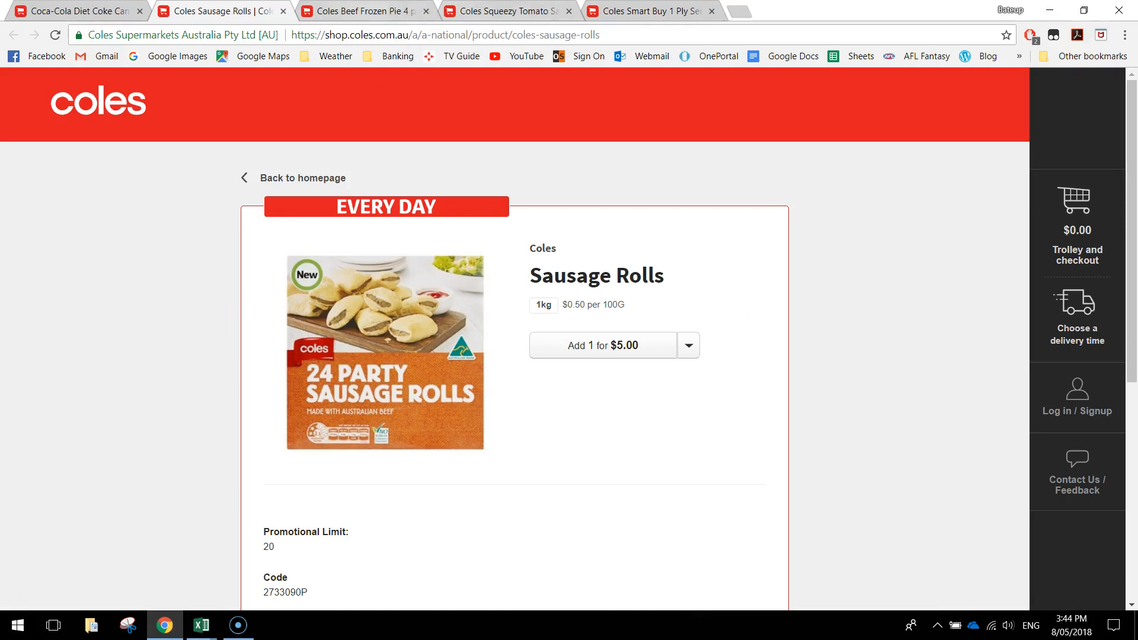
left_click(366, 11)
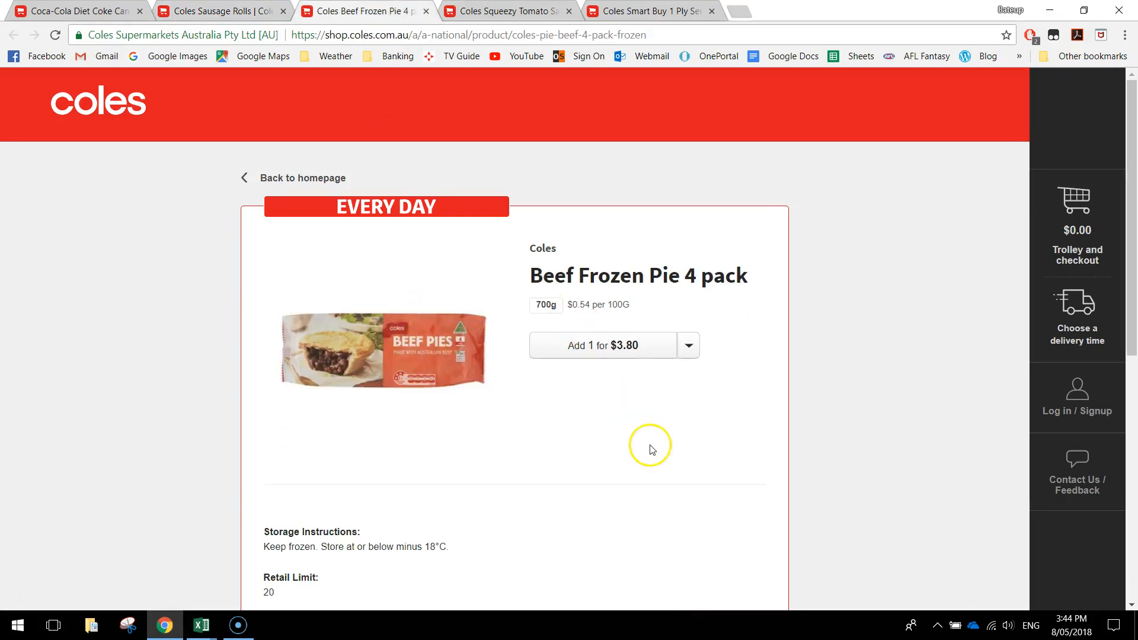
key("alt+Tab")
type("Coles ")
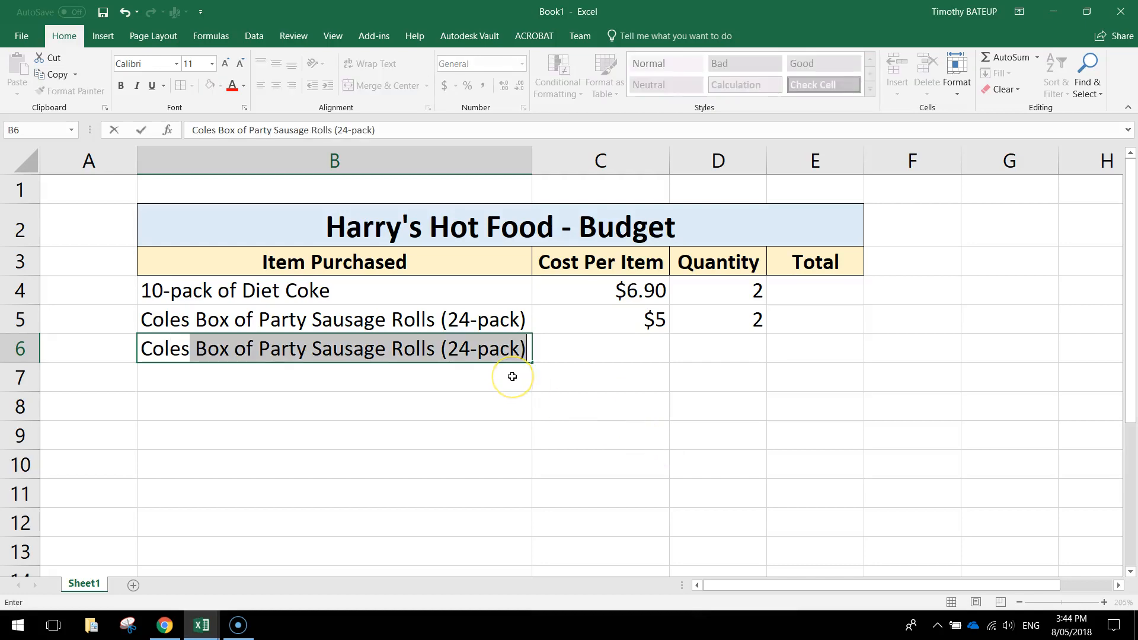
type("Frozen Pies")
key("BackSpace")
key("BackSpace")
key("BackSpace")
key("BackSpace")
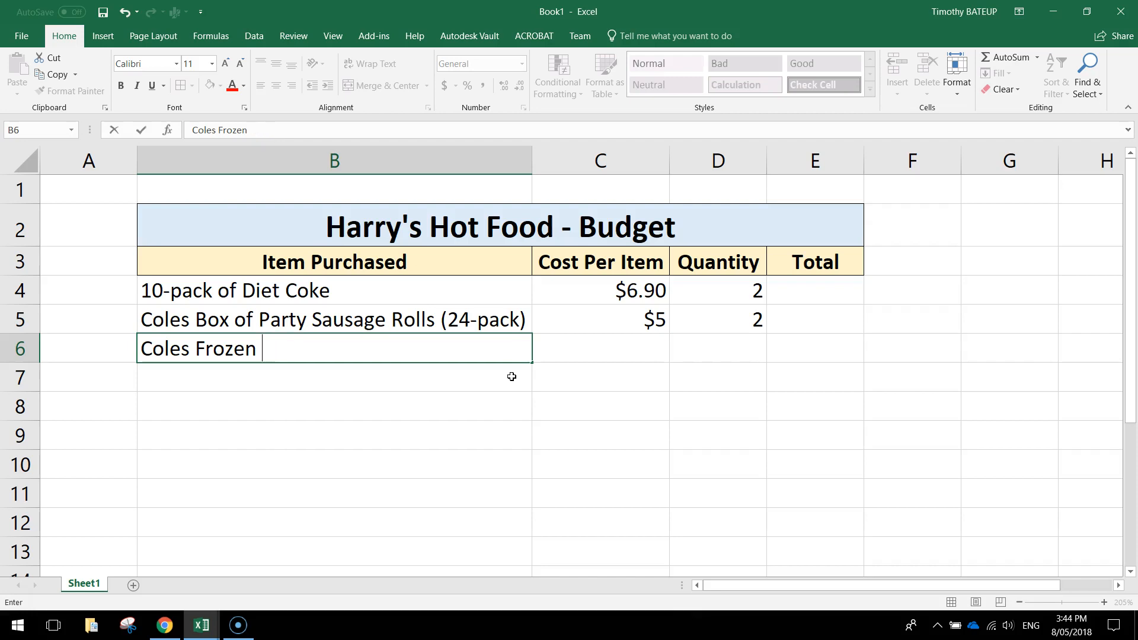
type("Beef Pies ")
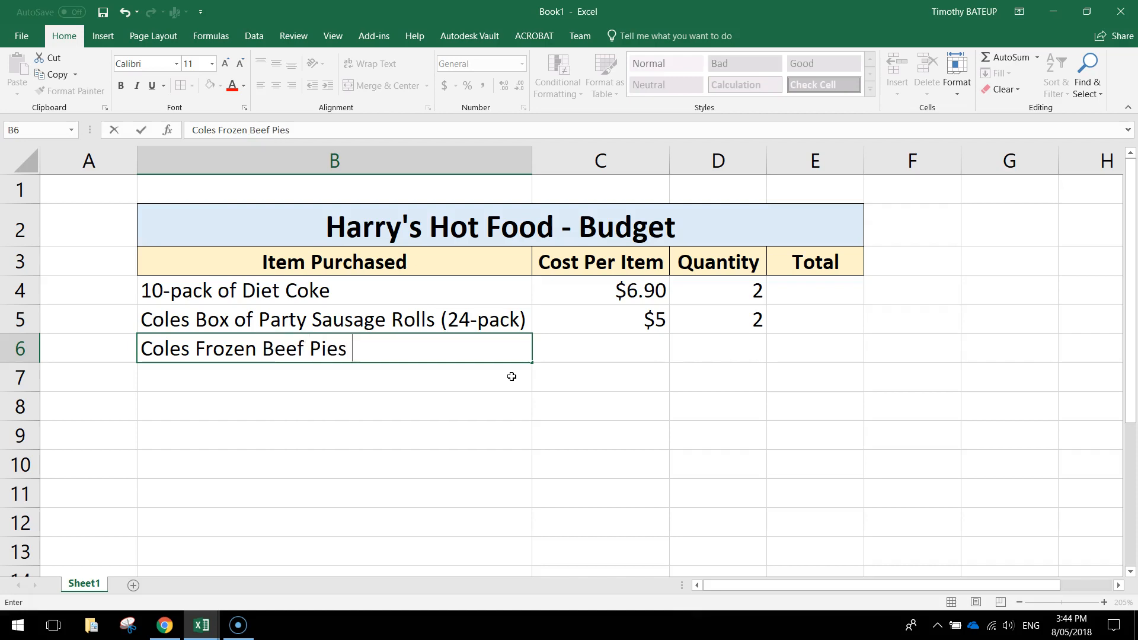
type("(4-Pack)")
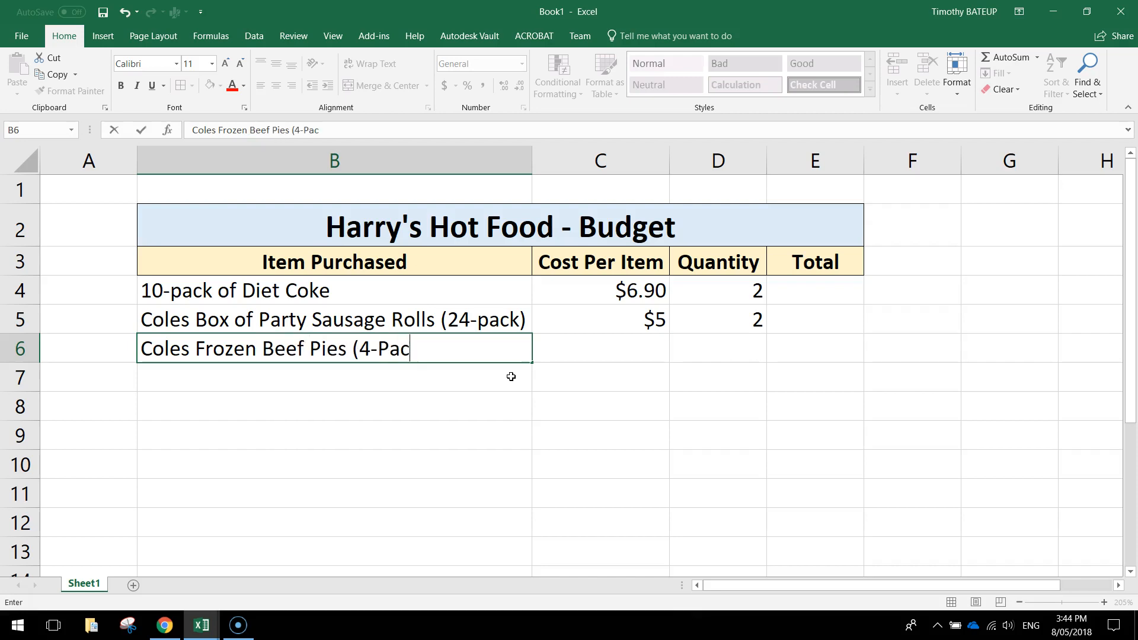
key("BackSpace")
key("BackSpace")
key("BackSpace")
key("BackSpace")
key("BackSpace")
type("pack")
key("Tab")
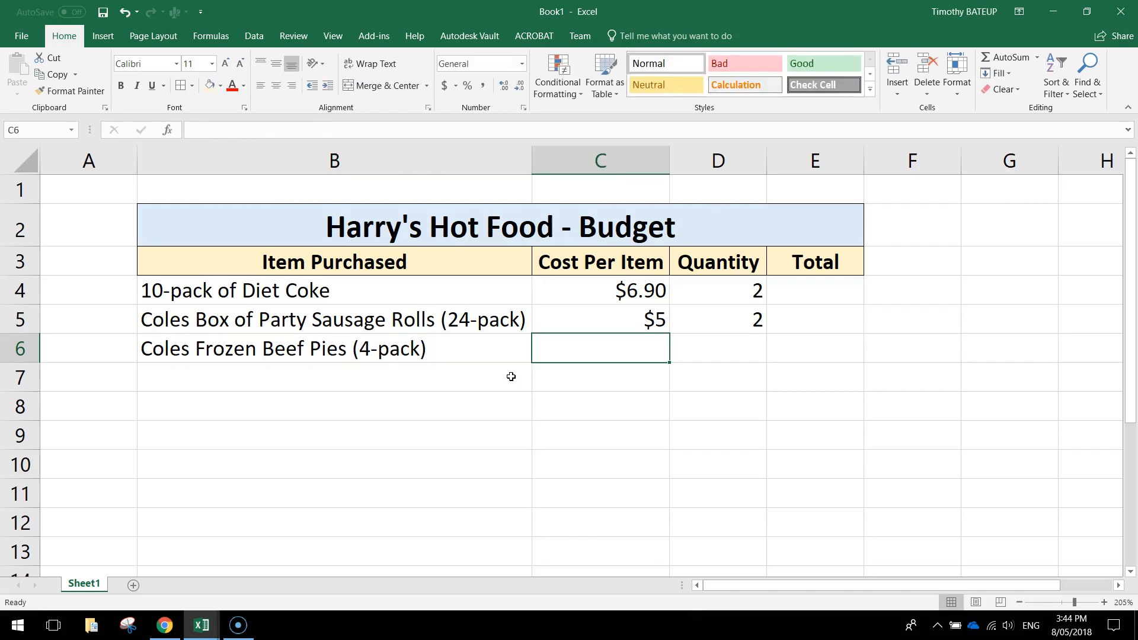
Enter the beef pies' price from the Chrome product page, $3.80, in cell C6 and the quantity 5 in D6.
key("alt+Tab")
key("alt+Tab")
type("$3")
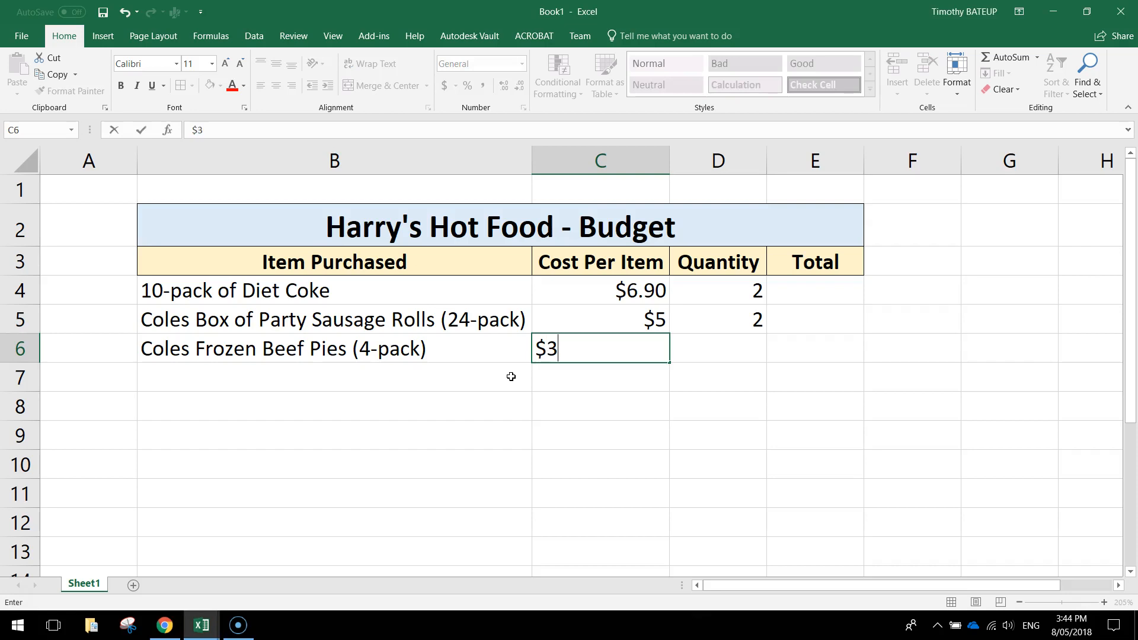
key("Return")
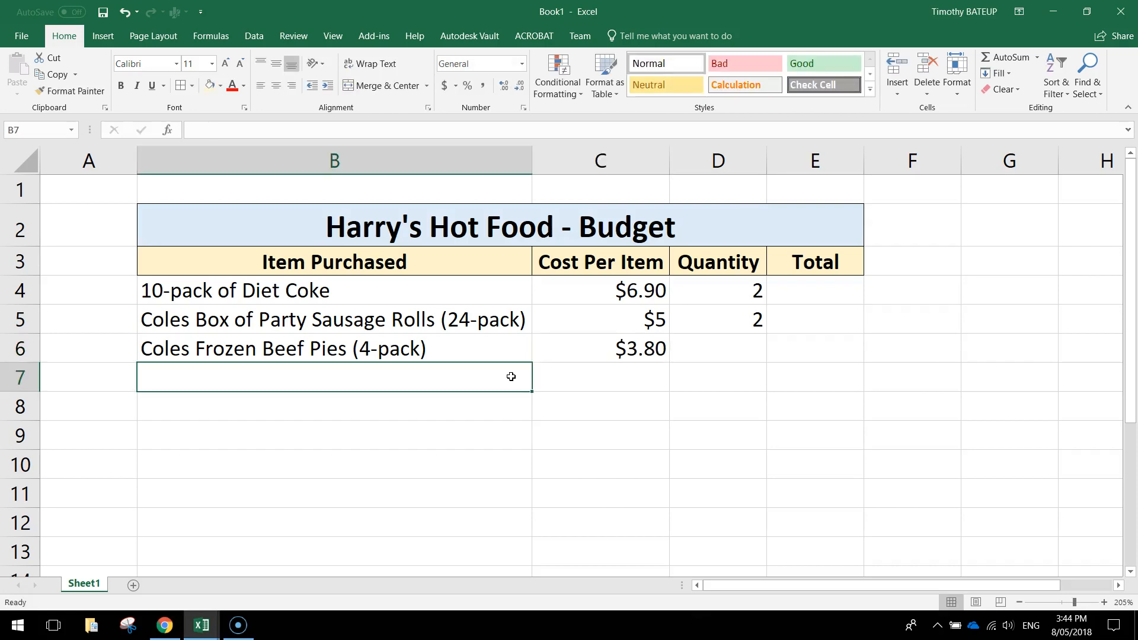
left_click(729, 346)
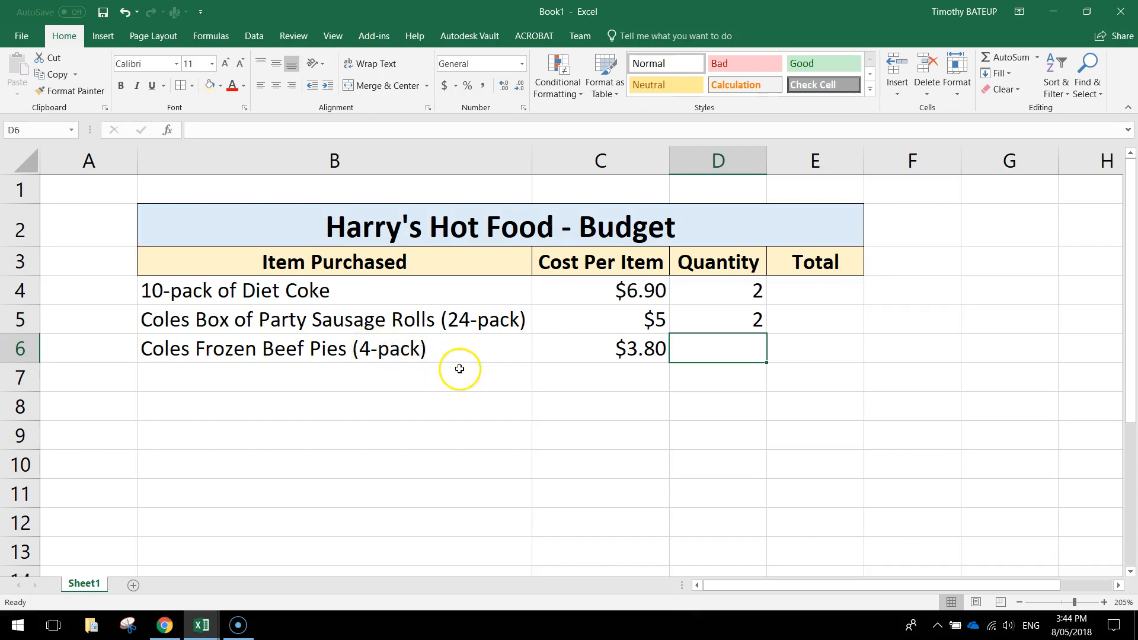
type("5")
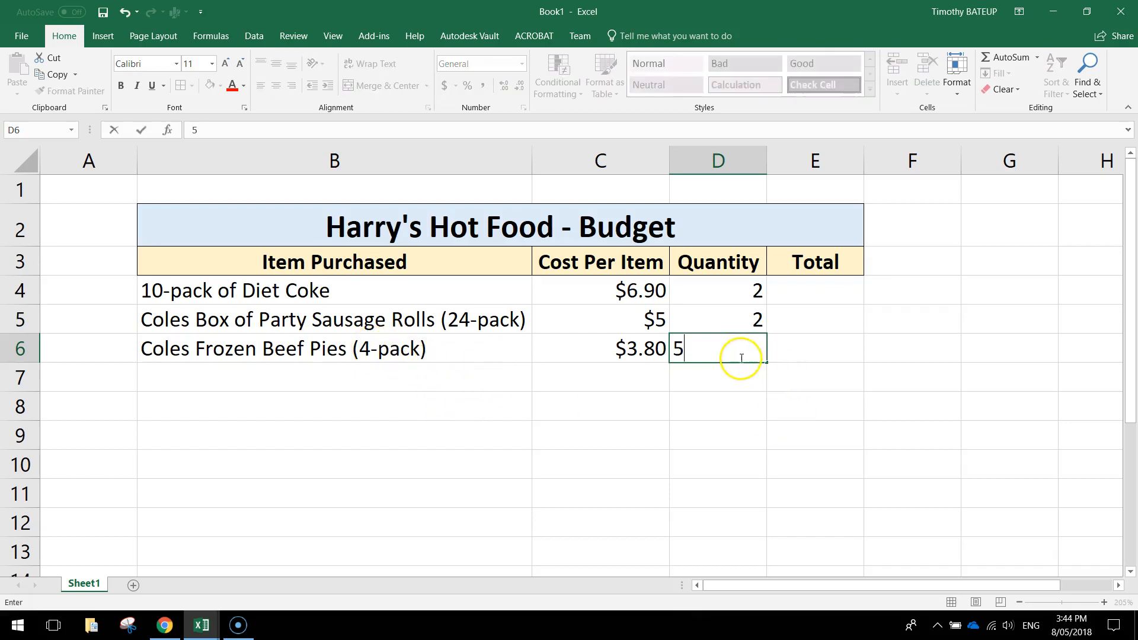
left_click(701, 398)
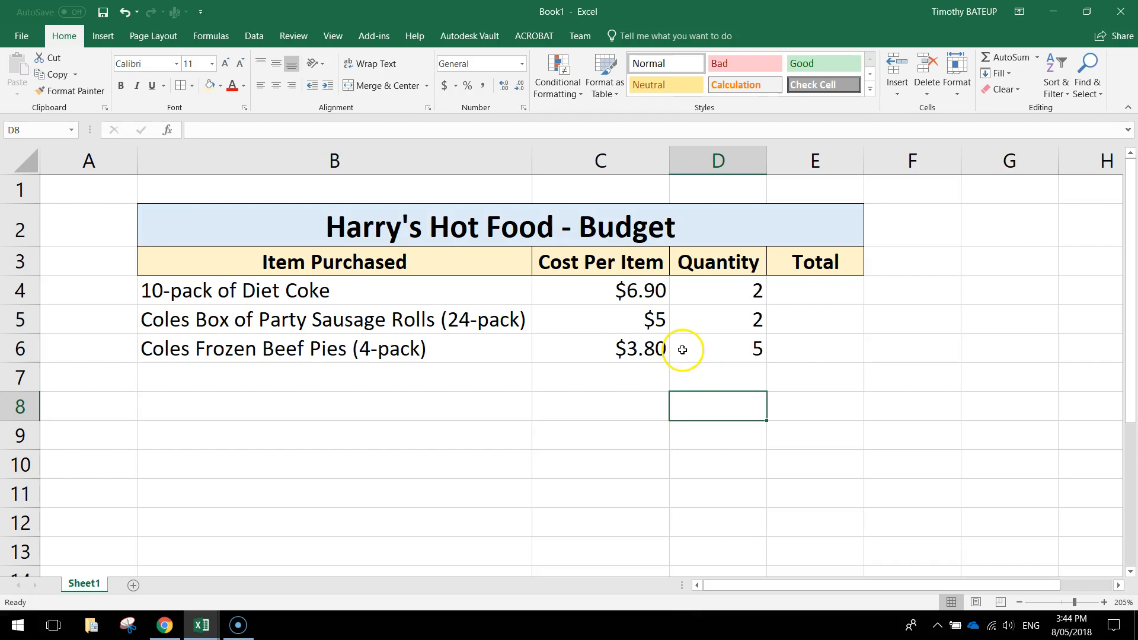
Enter "Coles Squeezy Tomato Sauce" in cell B7, using the name from the tomato sauce product page in Chrome.
left_click(445, 384)
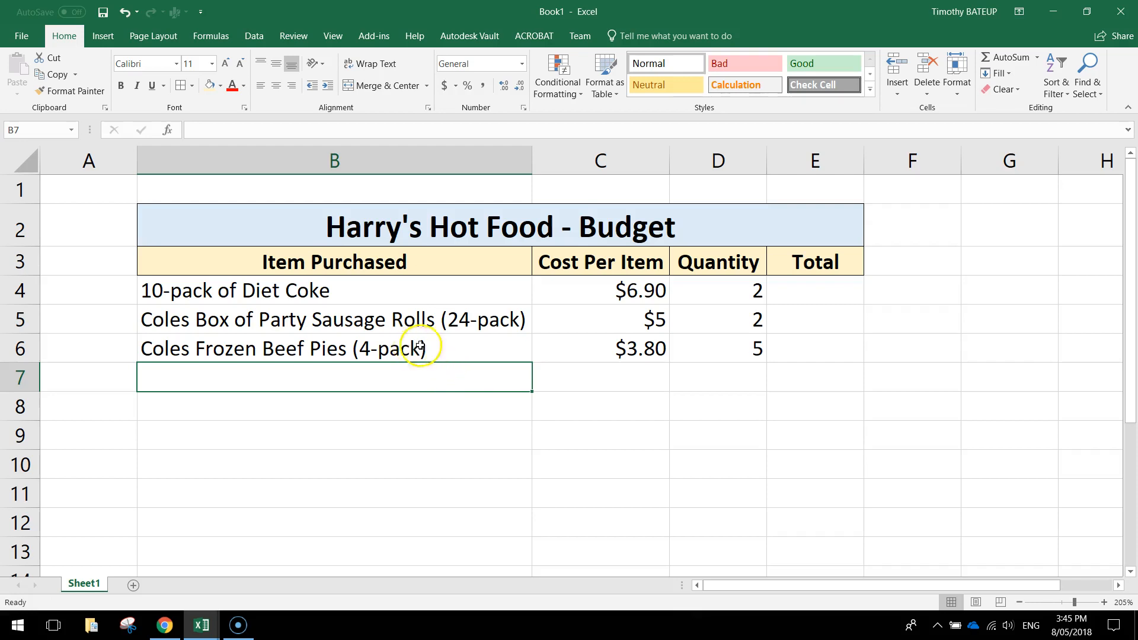
key("alt+Tab")
key("ctrl+Tab")
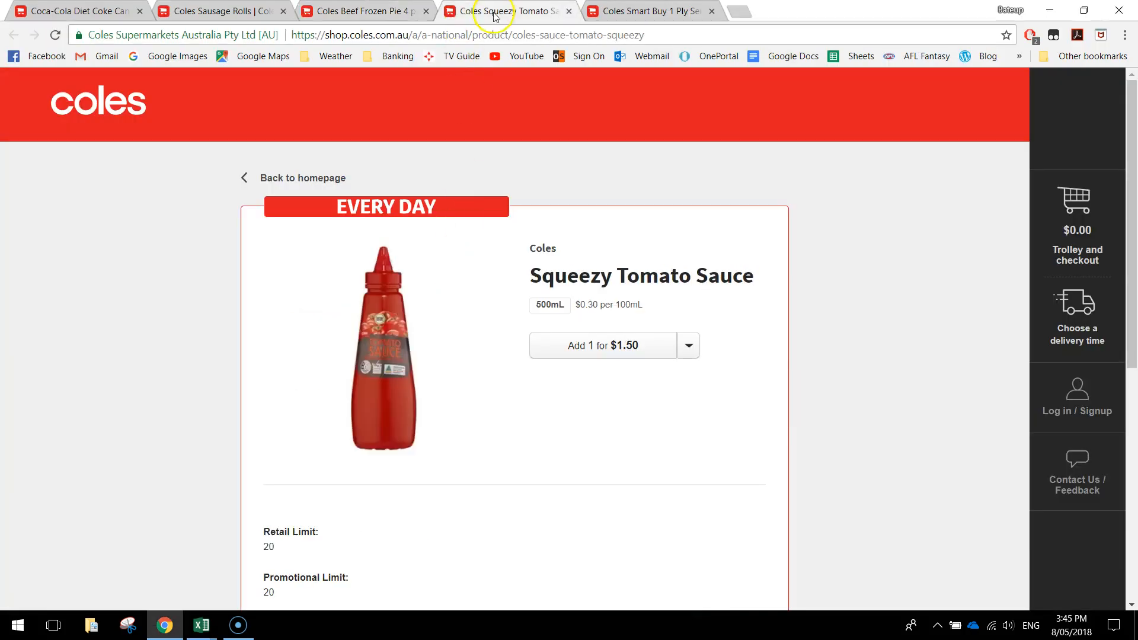
key("alt+Tab")
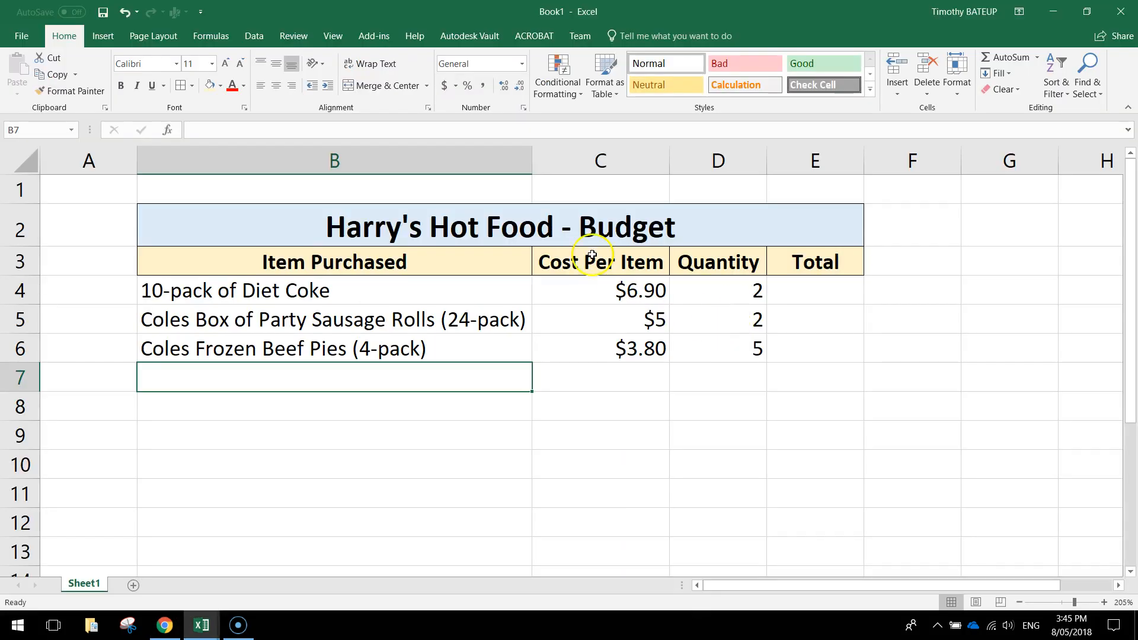
type("Coles Squee")
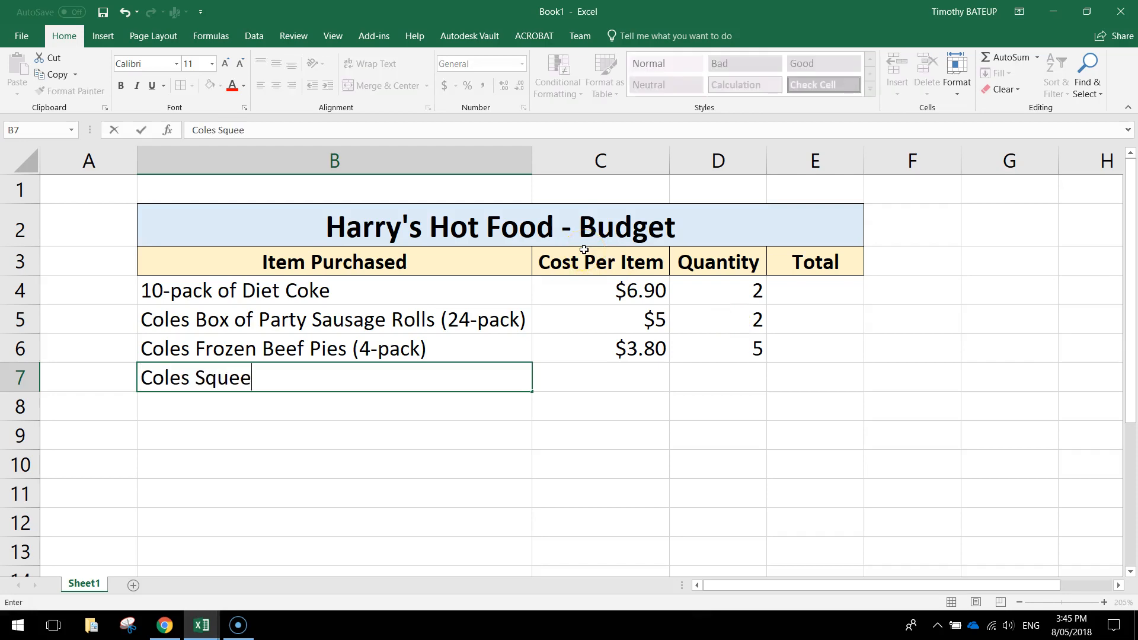
type("zy Tomato Sauce")
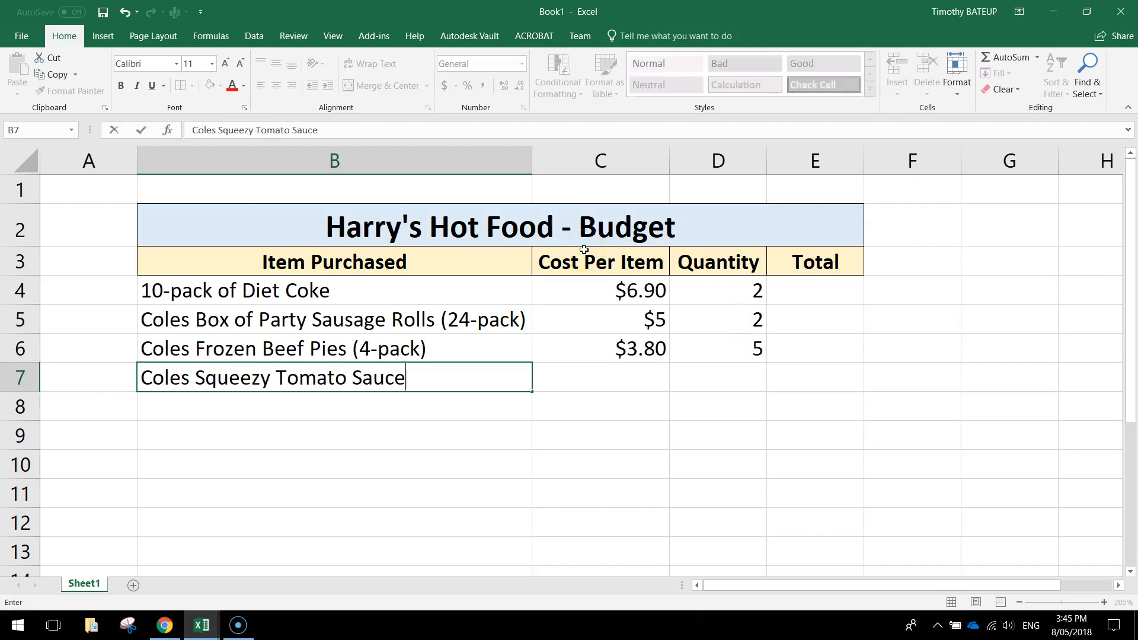
key("Tab")
Enter the tomato sauce price from the Chrome product page, $1.50, in cell C7 and the quantity 2 in D7.
key("alt+Tab")
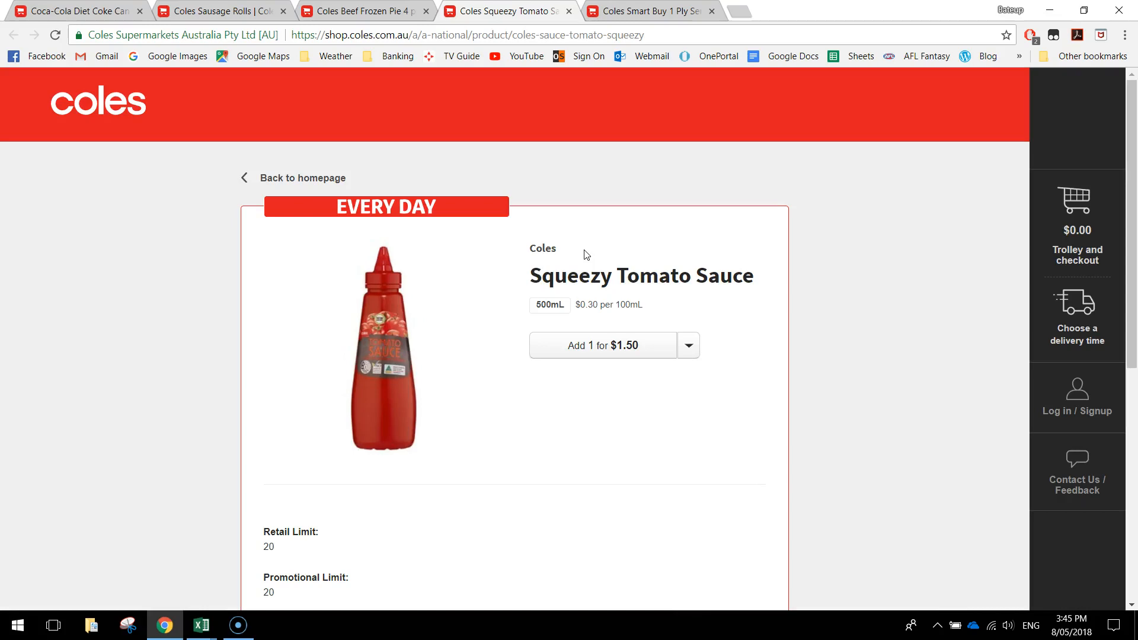
key("alt+Tab")
type("1$1.50")
key("BackSpace")
key("BackSpace")
key("BackSpace")
key("BackSpace")
key("BackSpace")
type("$1.")
key("Tab")
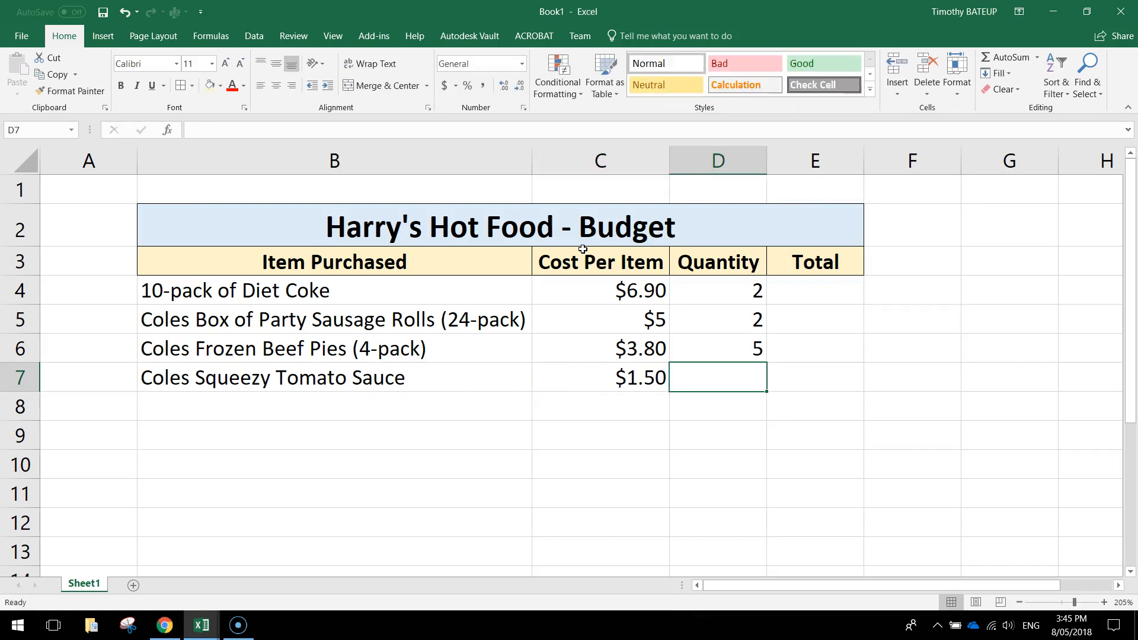
type("2")
key("Tab")
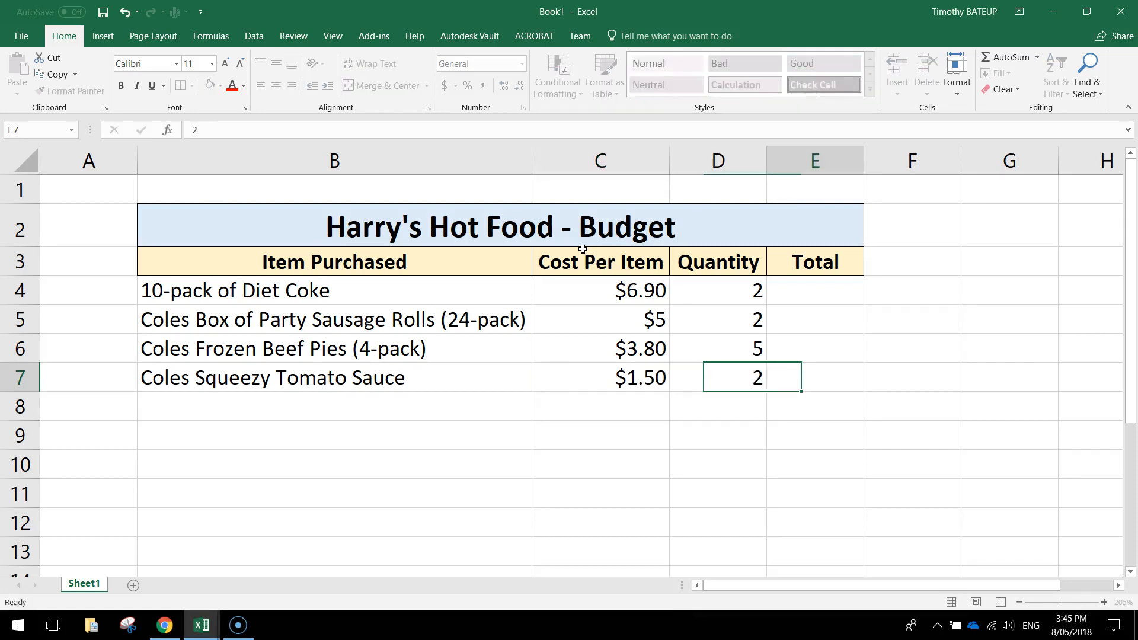
Enter "Coles Serviettes (100-pack)" in cell B8, using the details from the Coles Smart Buy serviettes page in Chrome.
left_click(180, 409)
key("alt+Tab")
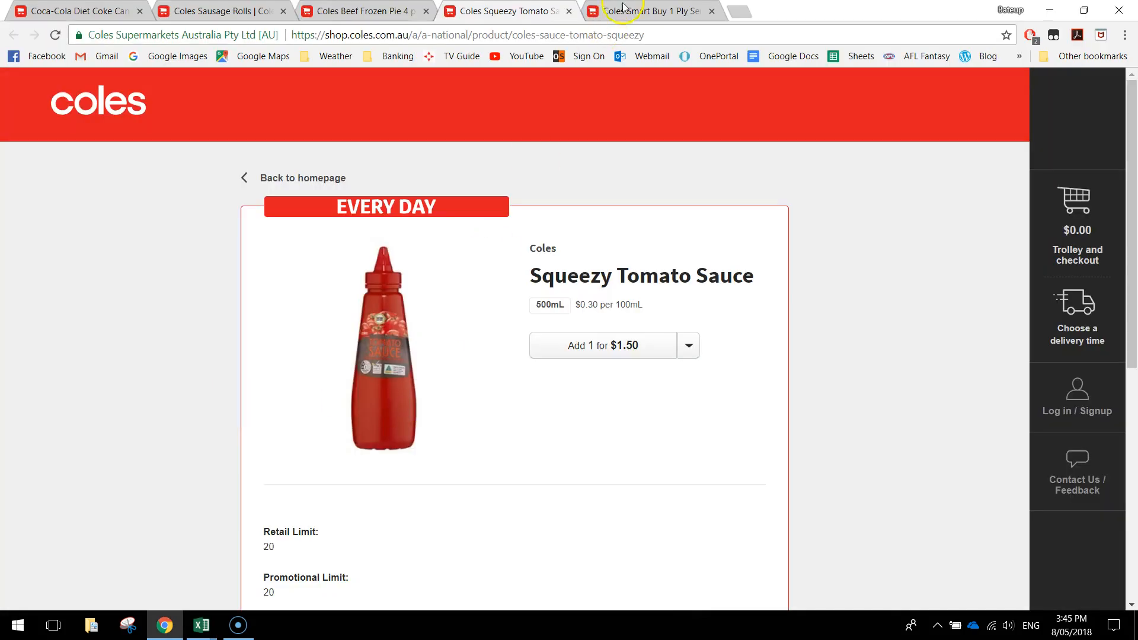
key("ctrl+Tab")
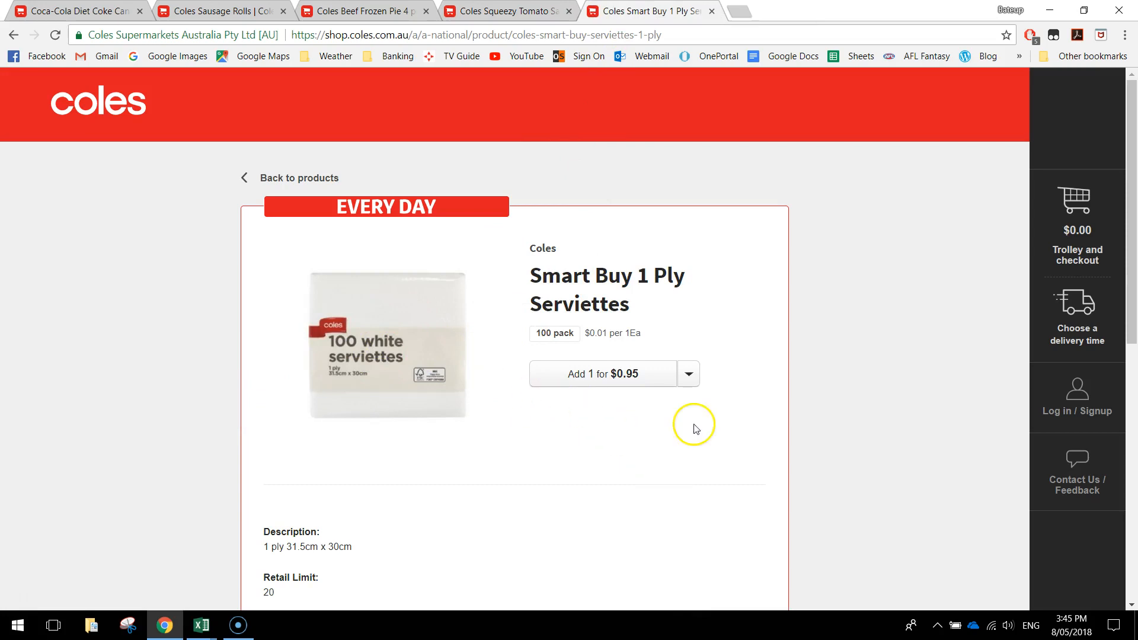
key("alt+Tab")
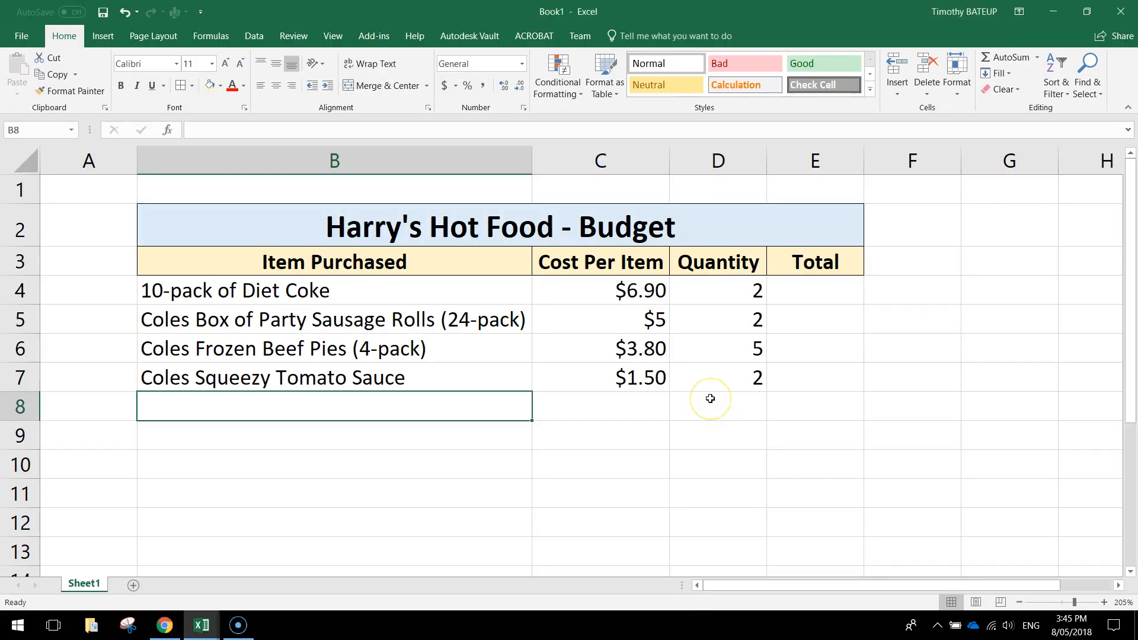
type("Coles")
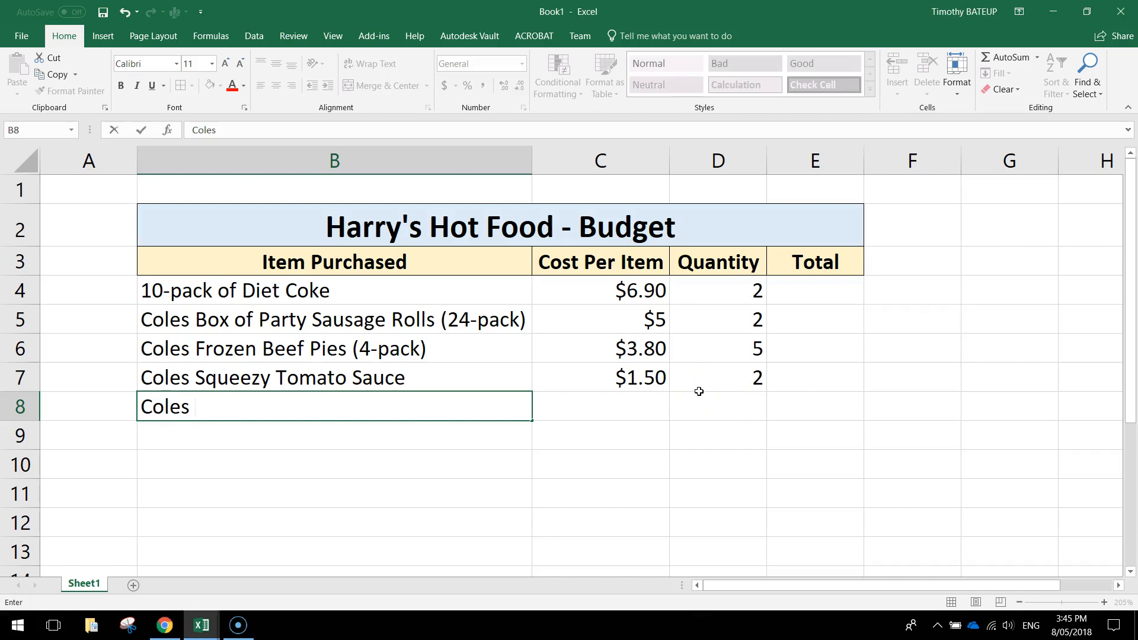
type(" Serviettes (100-pack")
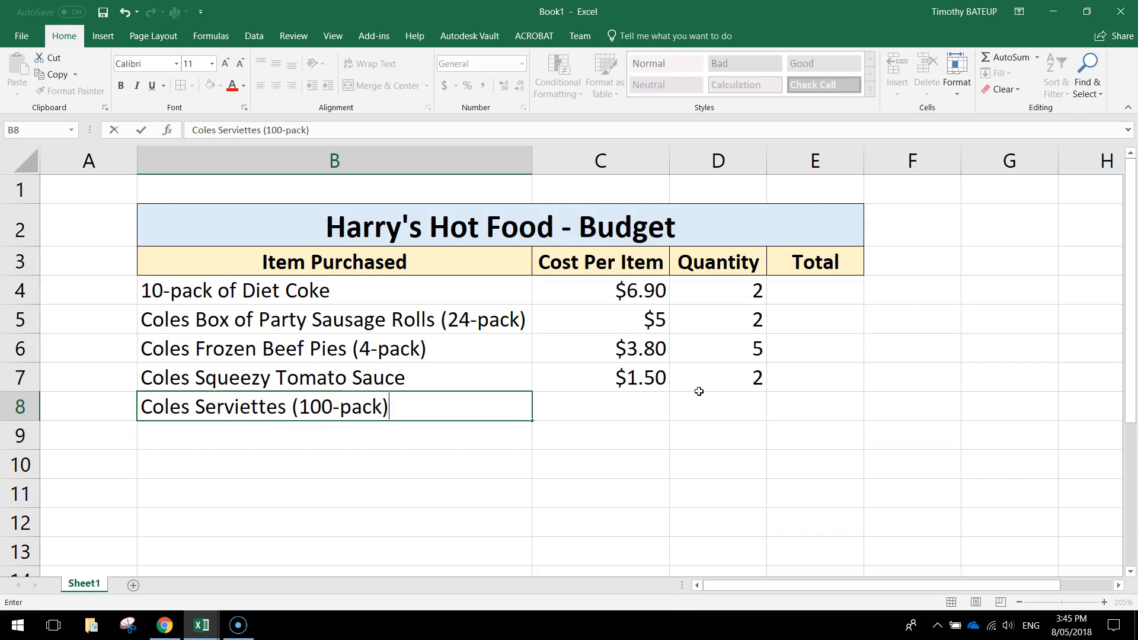
key("Tab")
Enter the serviettes' price from the Chrome product page, $0.95, in cell C8 and the quantity 1 in D8.
key("alt+Tab")
key("alt+Tab")
type("0")
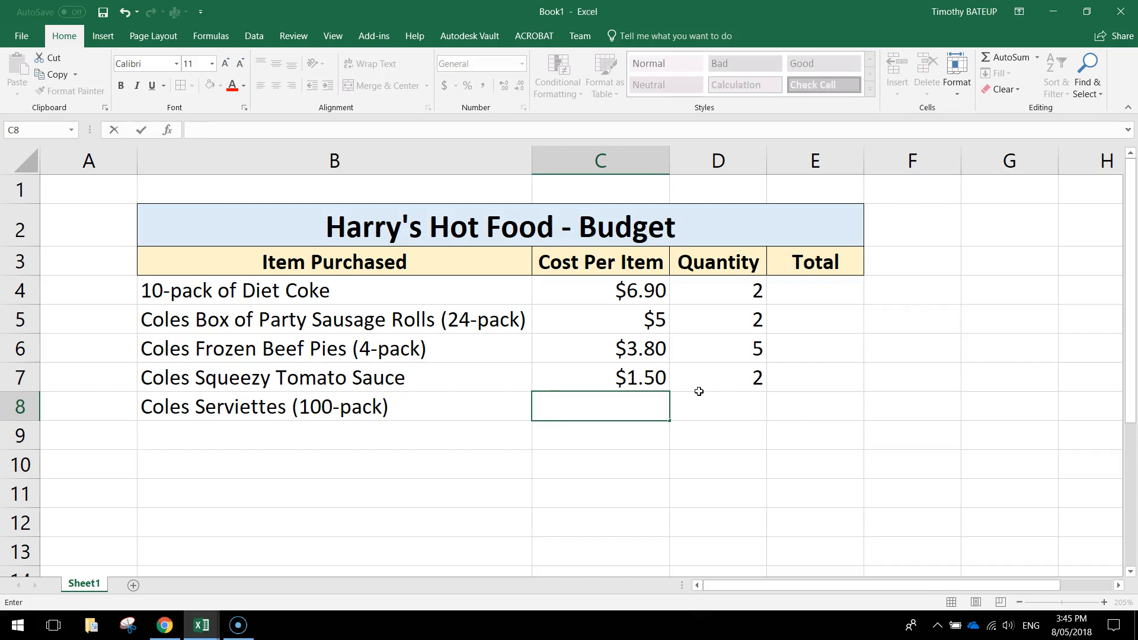
type(".95")
key("Tab")
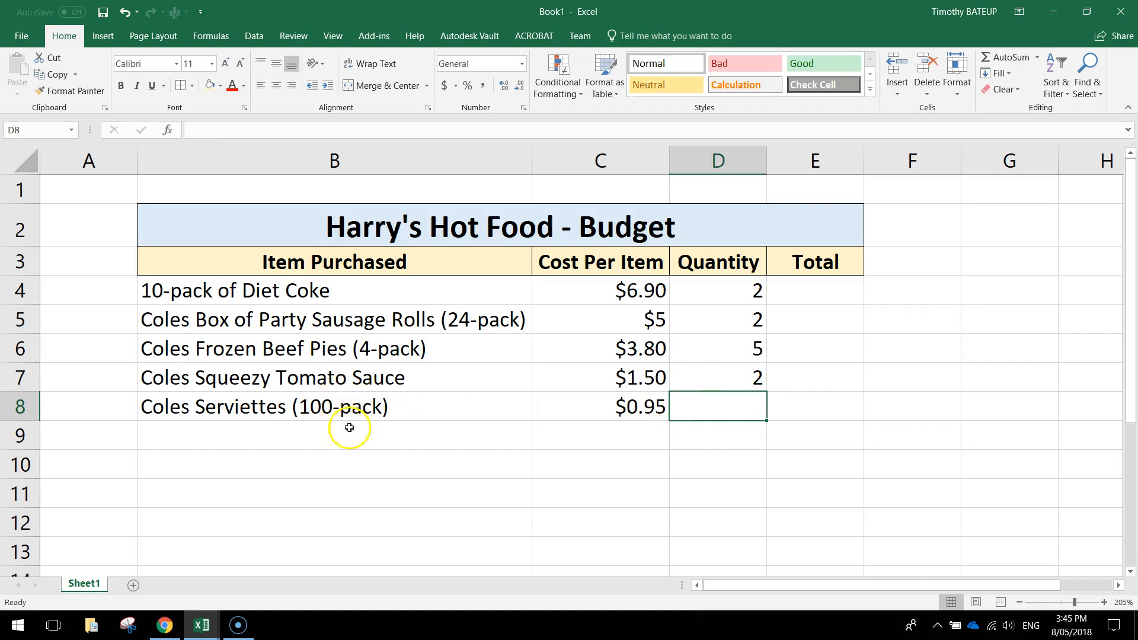
type("1")
key("Tab")
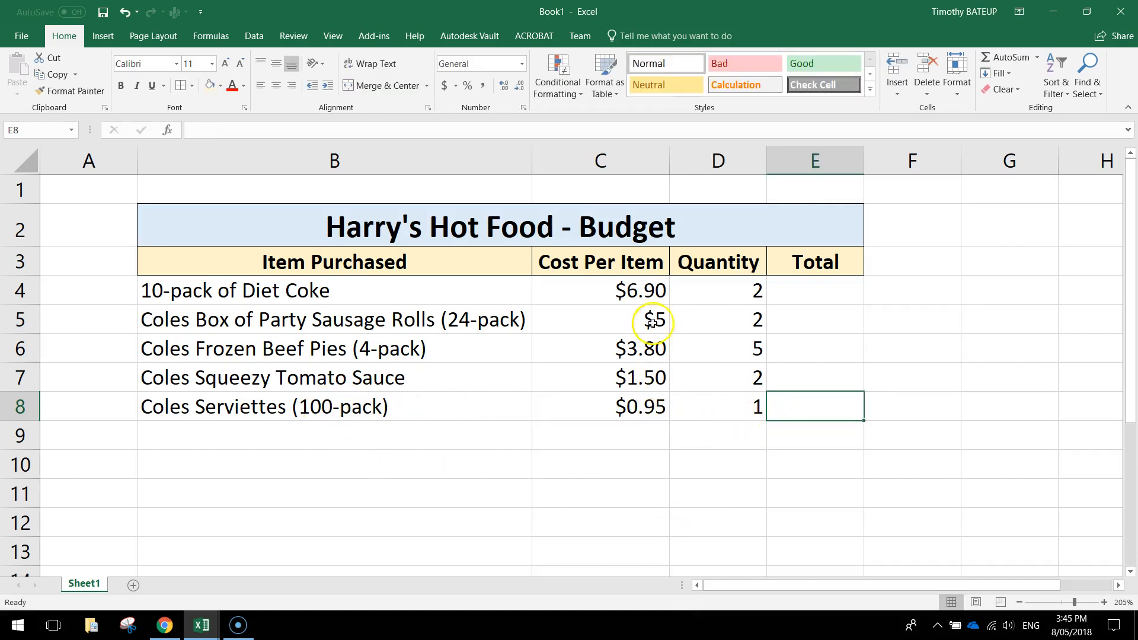
Apply the Accounting Number Format in dollars to the item costs in C4:C8.
left_click_drag(637, 289, 650, 403)
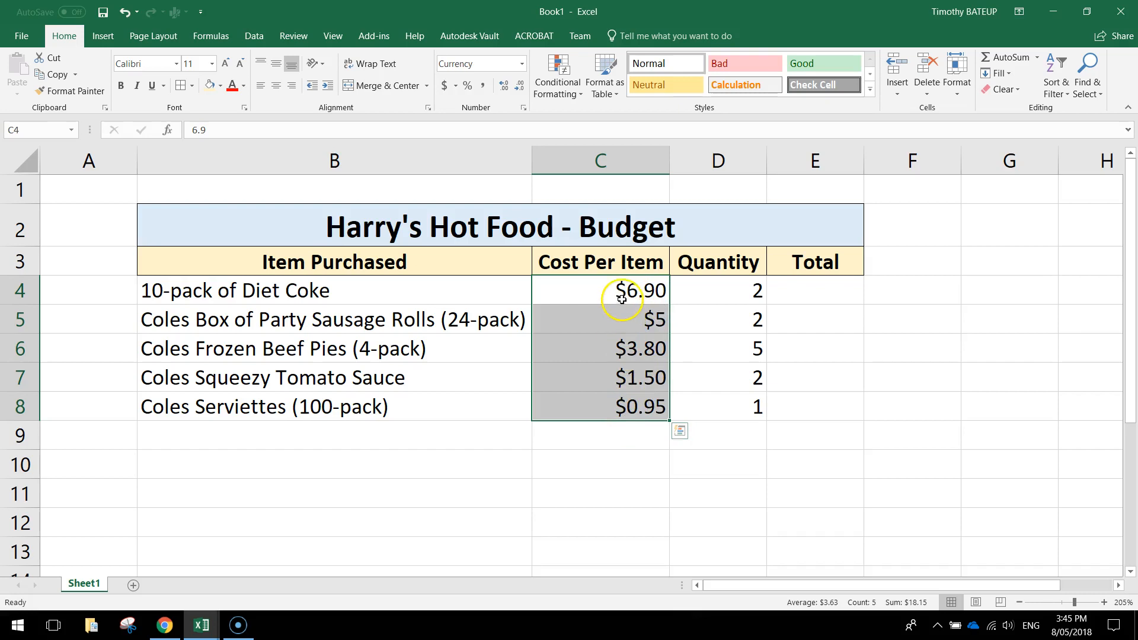
left_click_drag(624, 289, 638, 415)
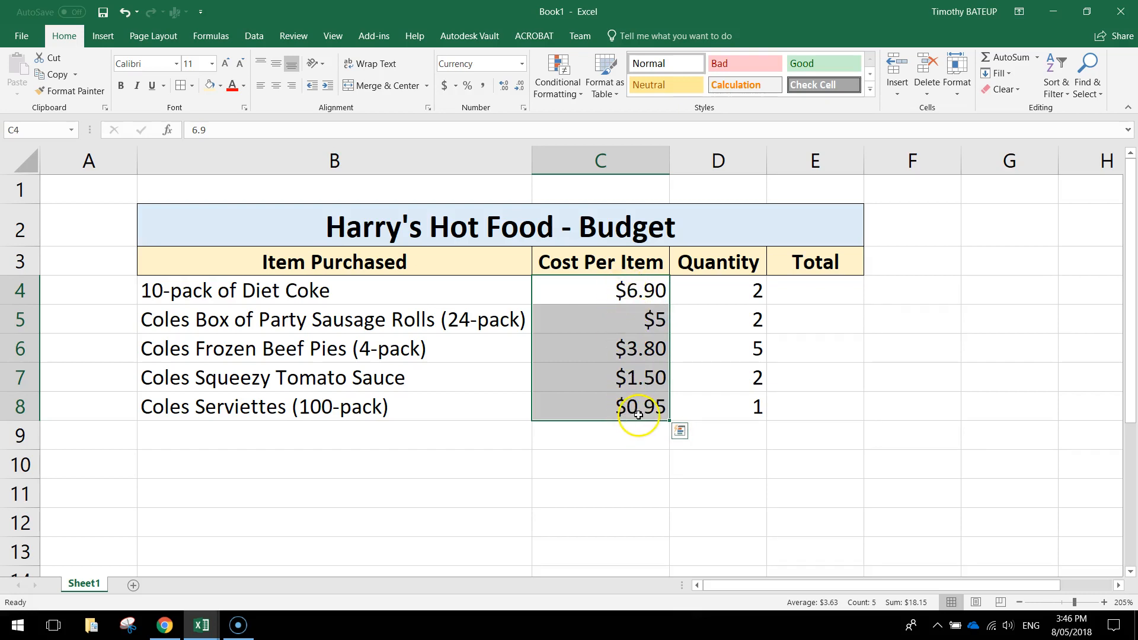
left_click(457, 87)
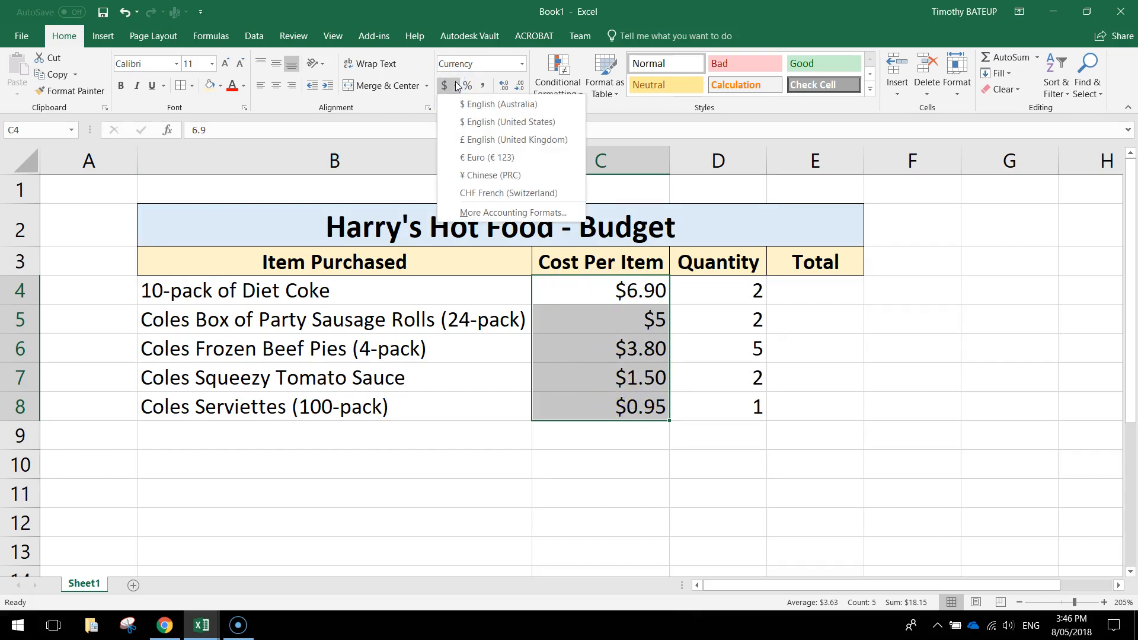
left_click(457, 86)
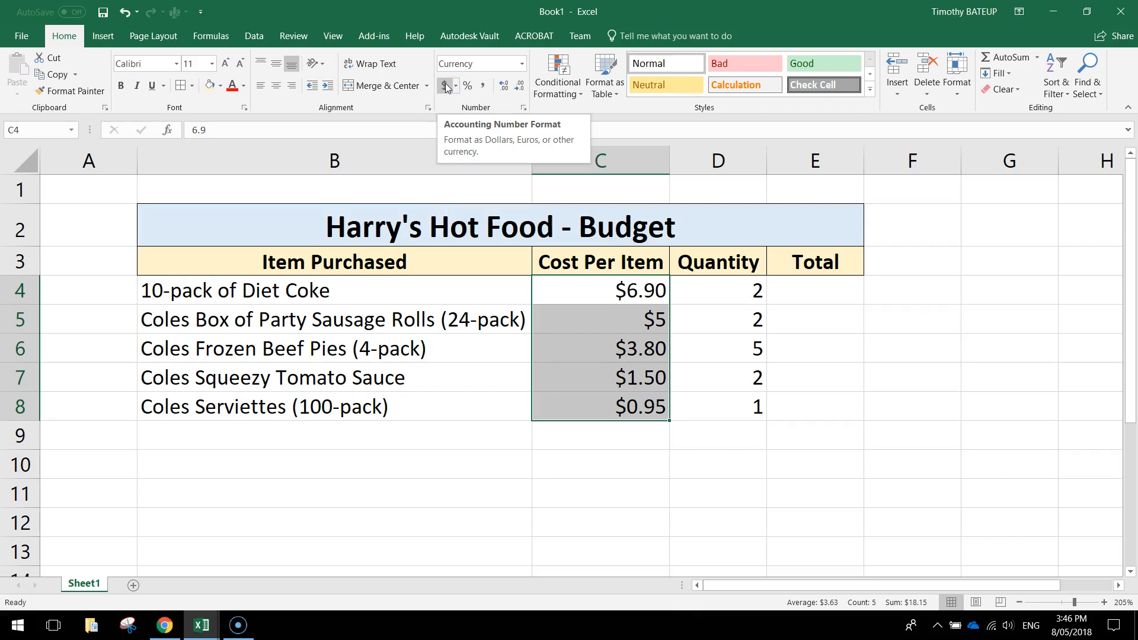
left_click(447, 86)
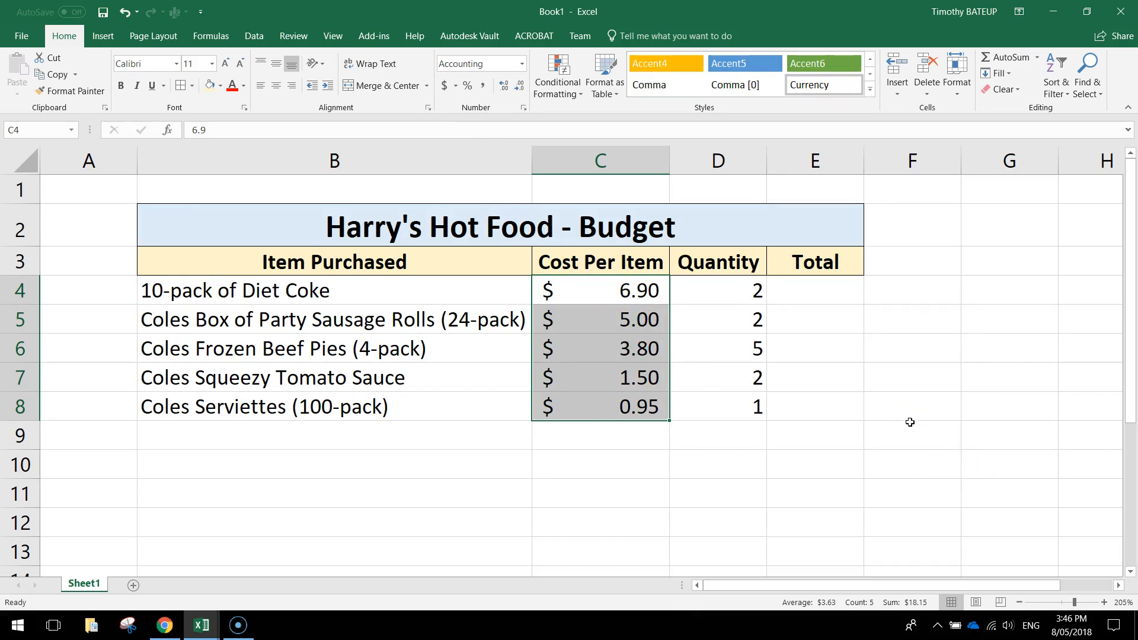
Center the quantities in D4:D8 horizontally.
left_click_drag(724, 290, 733, 416)
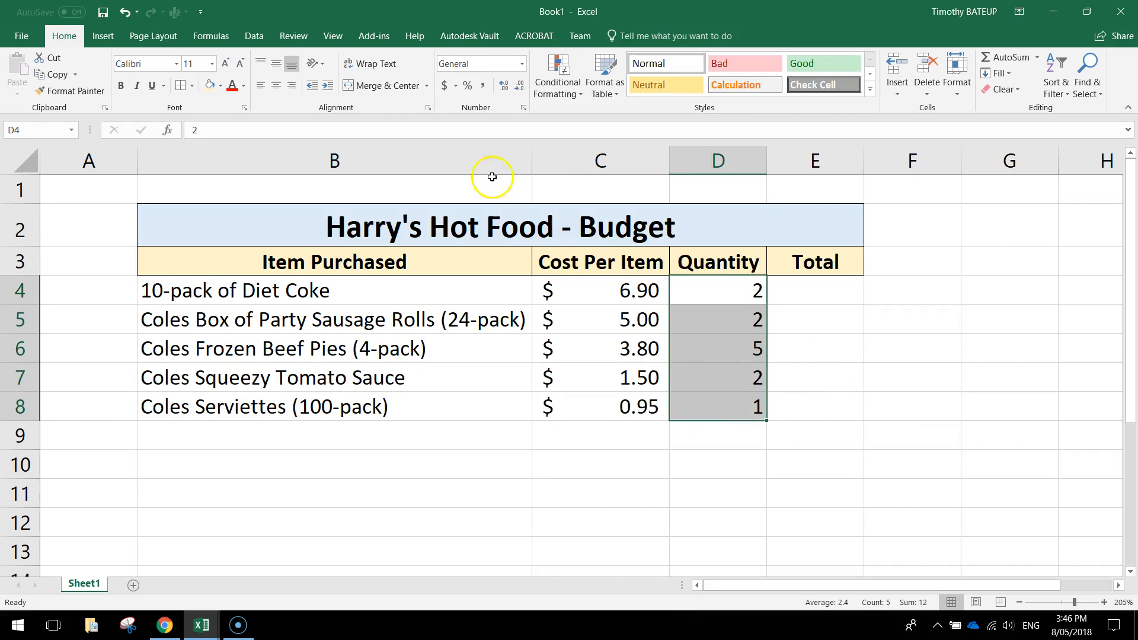
left_click(275, 86)
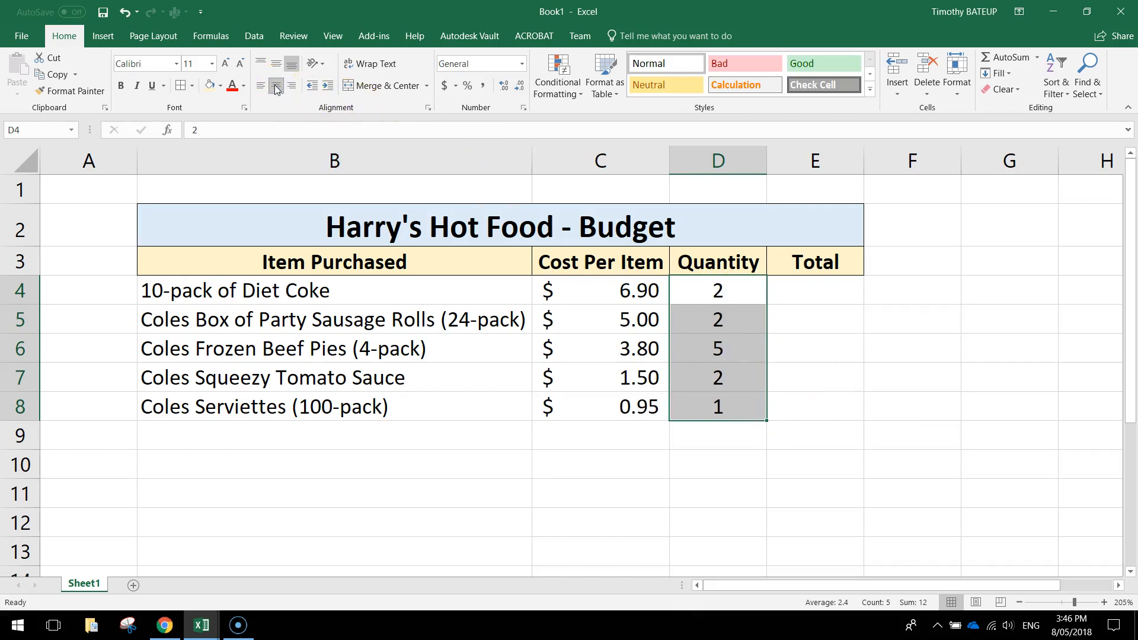
Calculate the Diet Coke total in E4 by multiplying its cost by its quantity with =C4*D4.
left_click(801, 289)
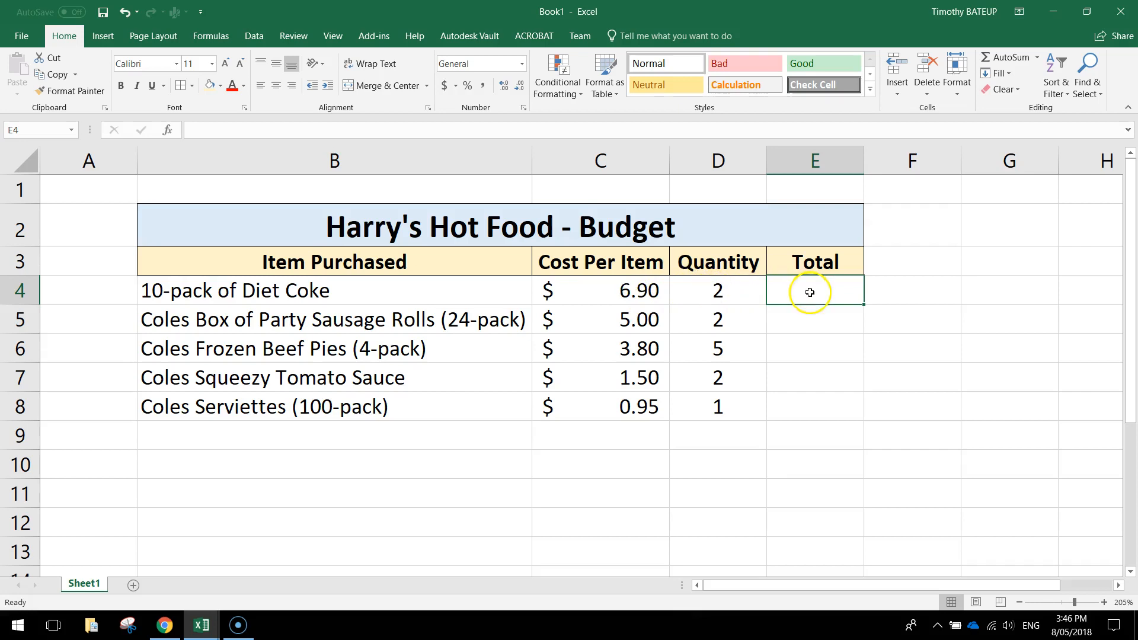
type("=")
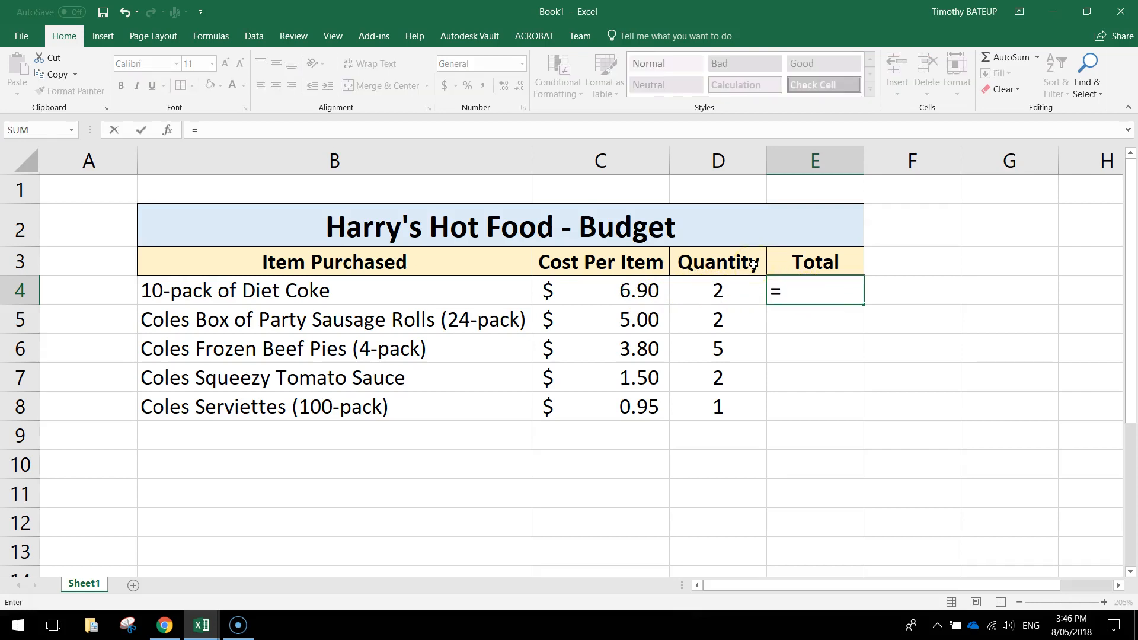
left_click(632, 290)
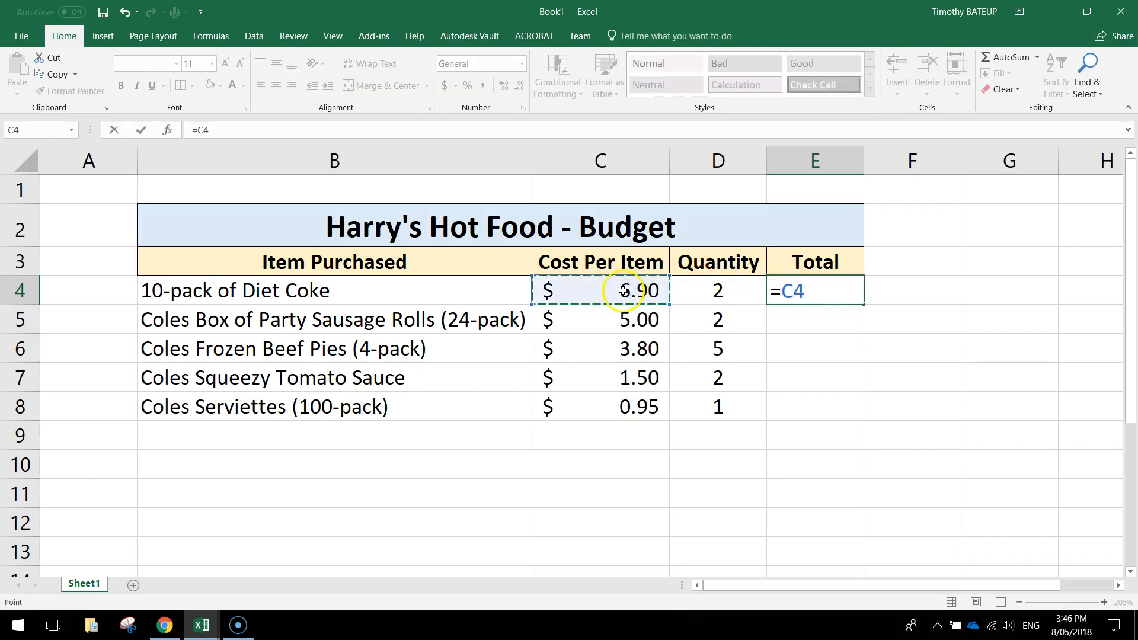
type("*")
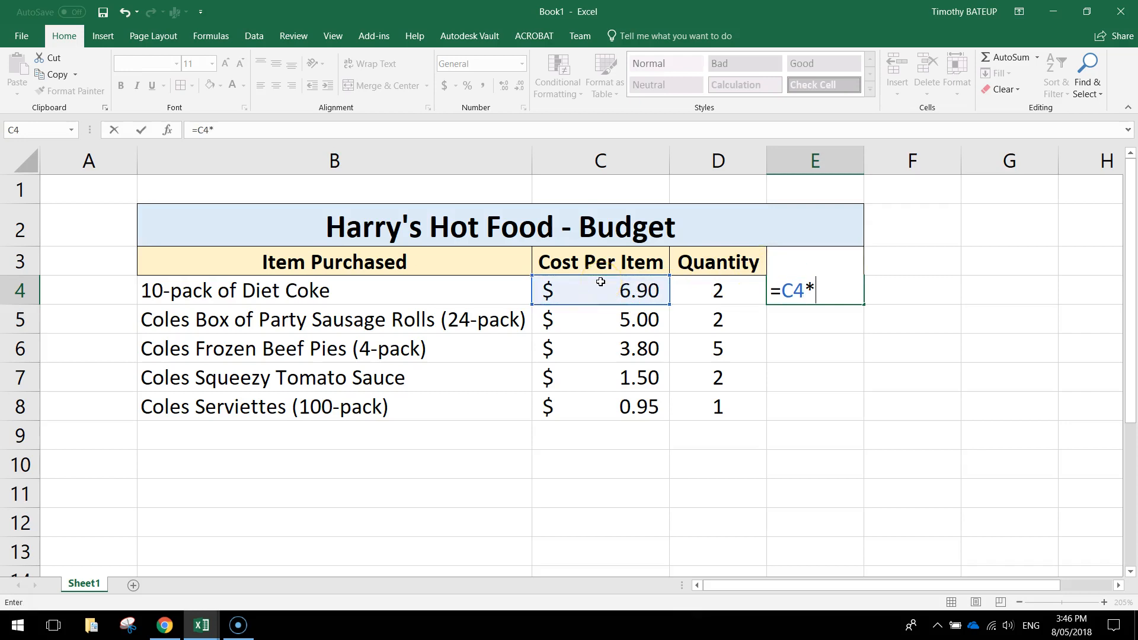
left_click(719, 292)
left_click(783, 292)
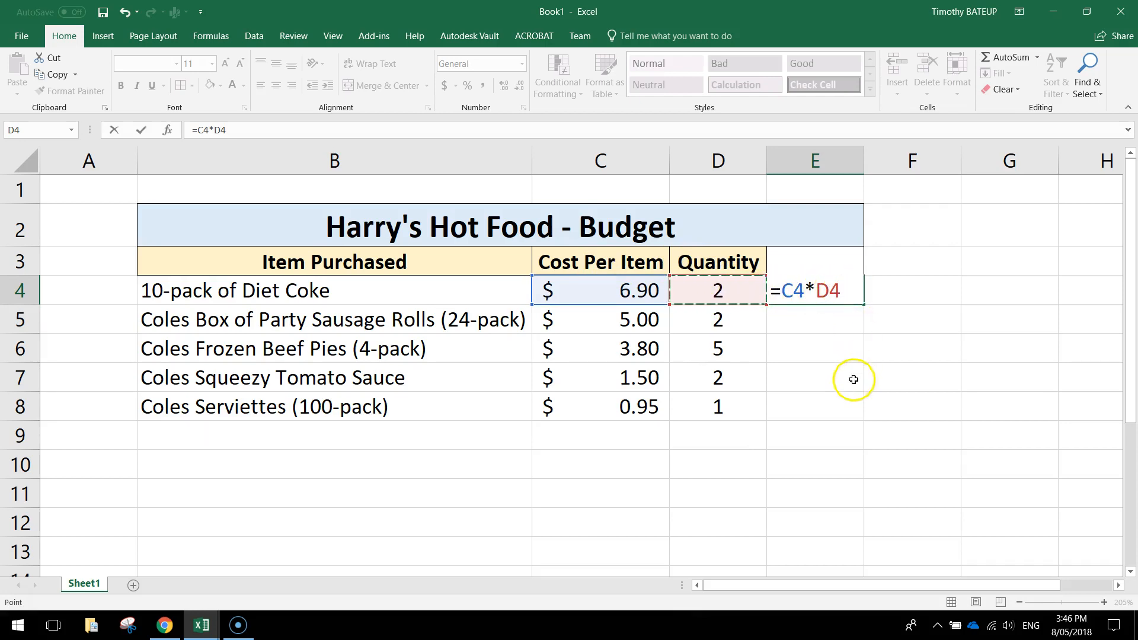
key("Return")
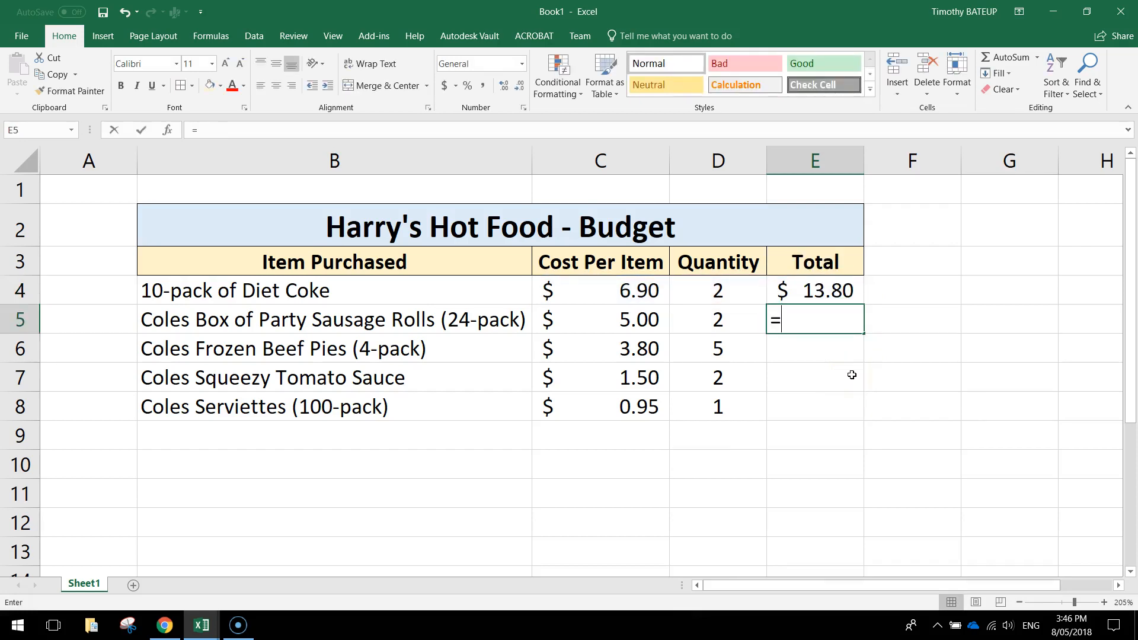
Calculate the sausage rolls total in E5 with the formula =C5*D5.
left_click(652, 320)
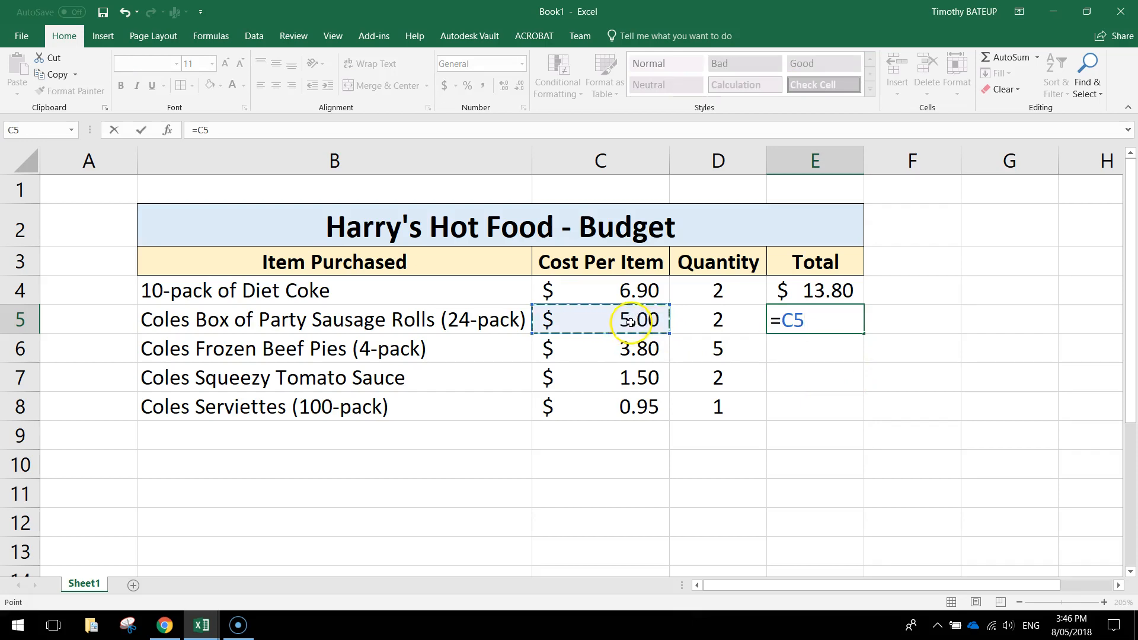
type("*")
left_click(735, 324)
key("Return")
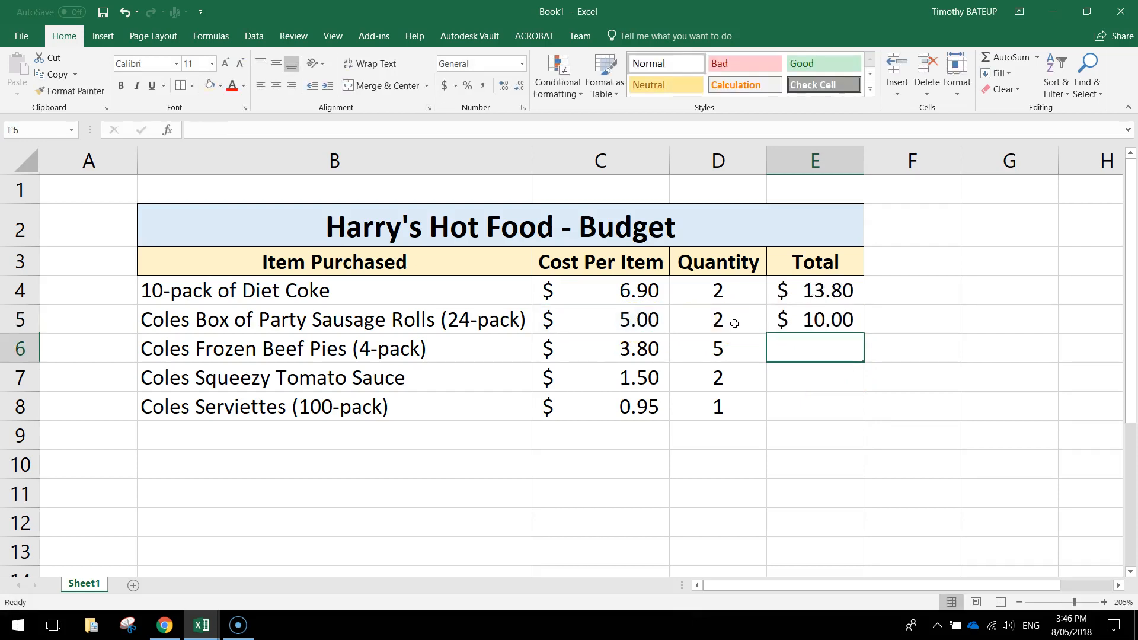
Calculate the frozen beef pies total in E6 with the formula =C6*D6.
type("=")
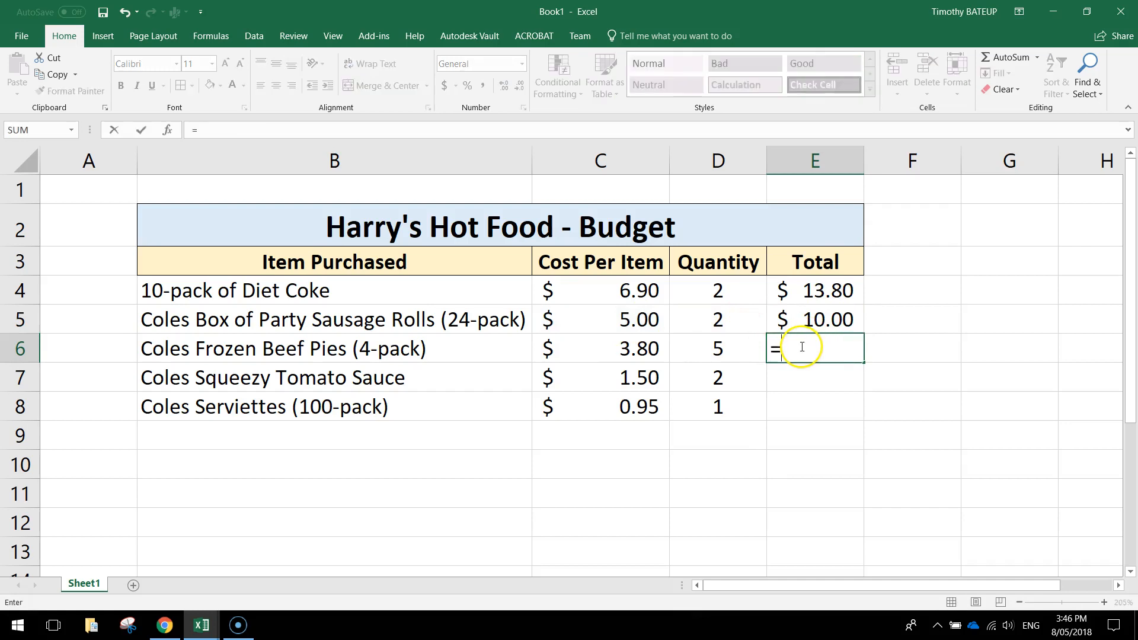
left_click(654, 353)
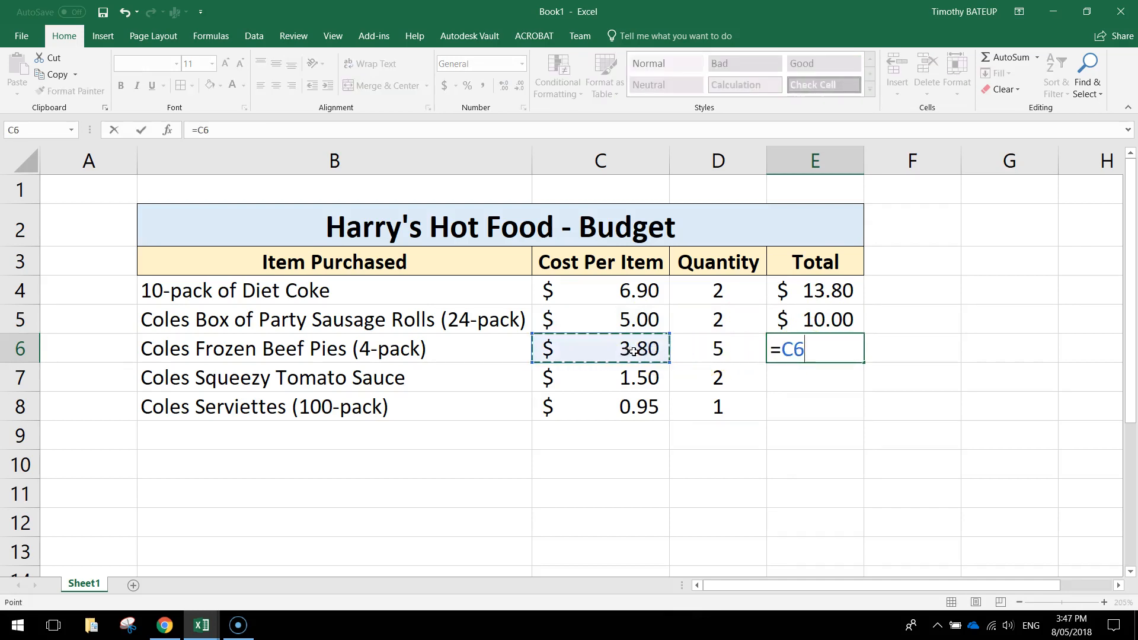
type("*")
left_click(710, 356)
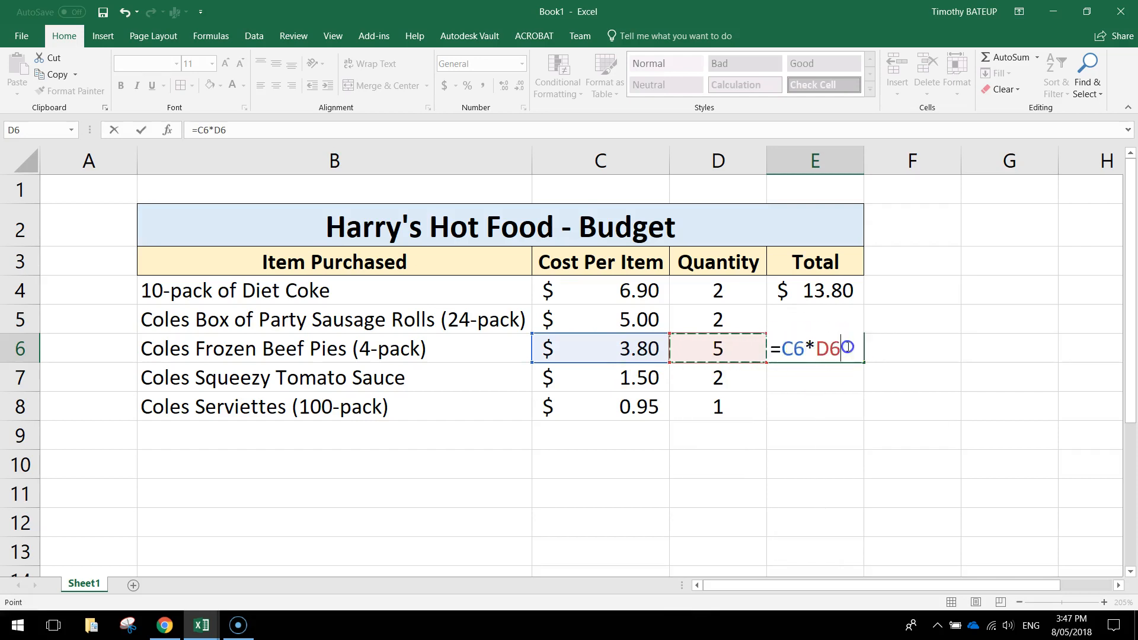
key("Return")
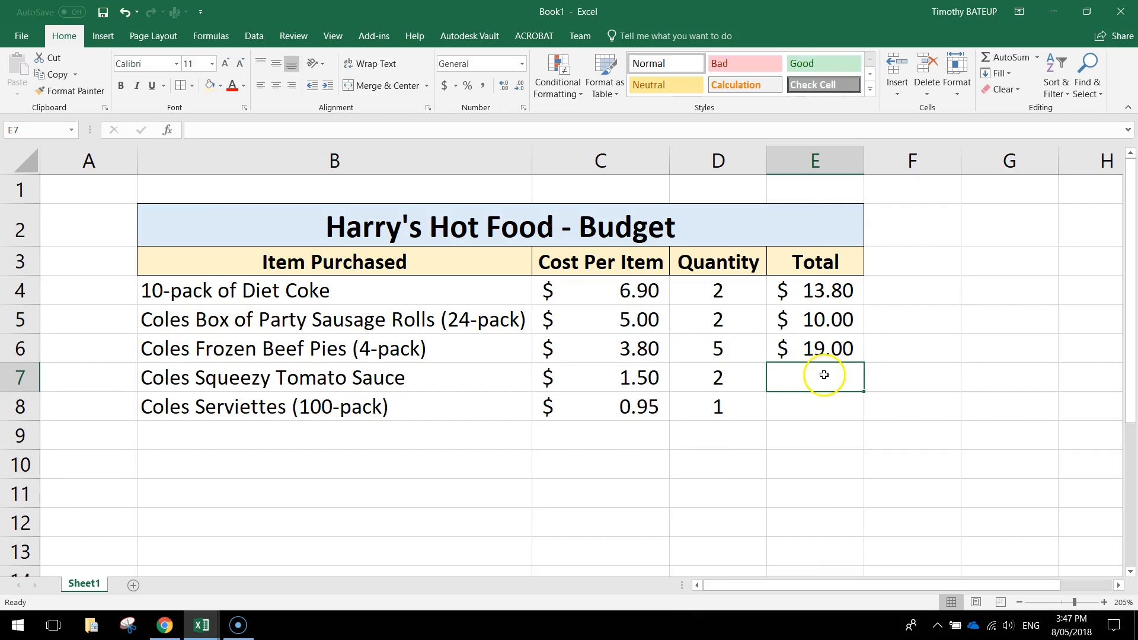
Calculate the tomato sauce total in E7 with the formula =C7*D7.
type("=")
left_click(633, 382)
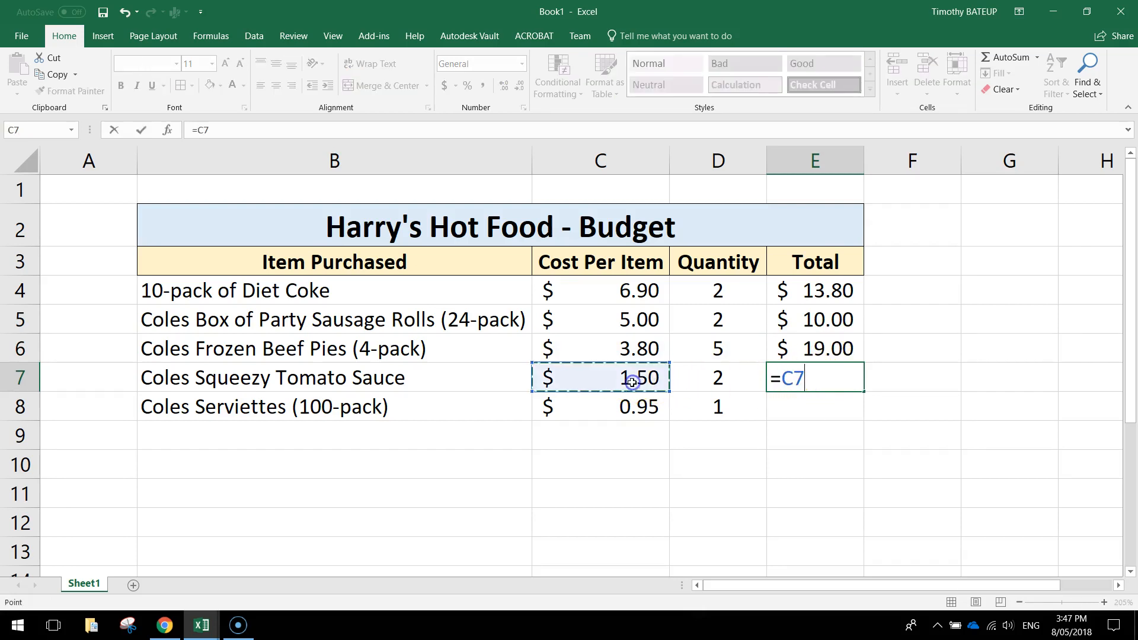
type("*")
left_click(694, 376)
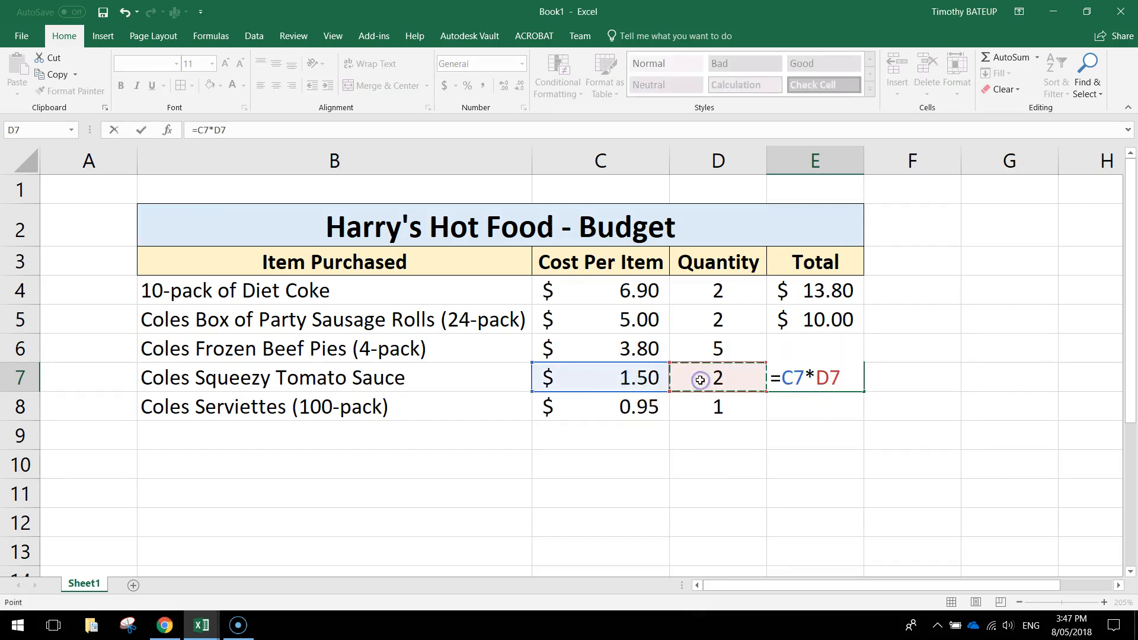
key("Return")
Calculate the serviettes total in E8 with the formula =C8*D8.
type("=")
left_click(638, 413)
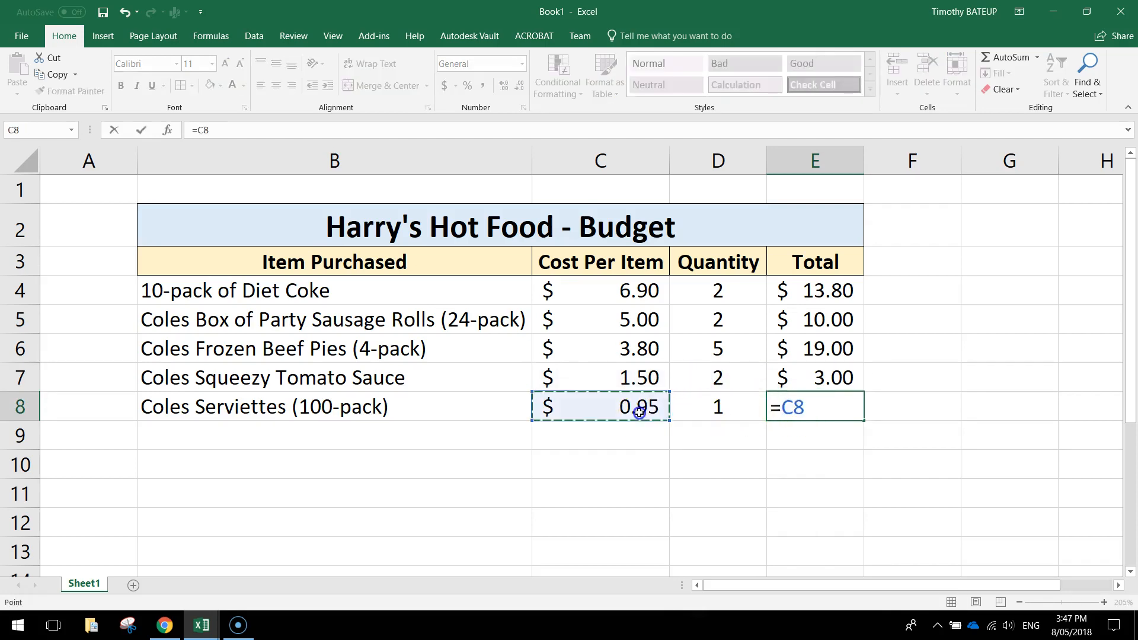
type("*")
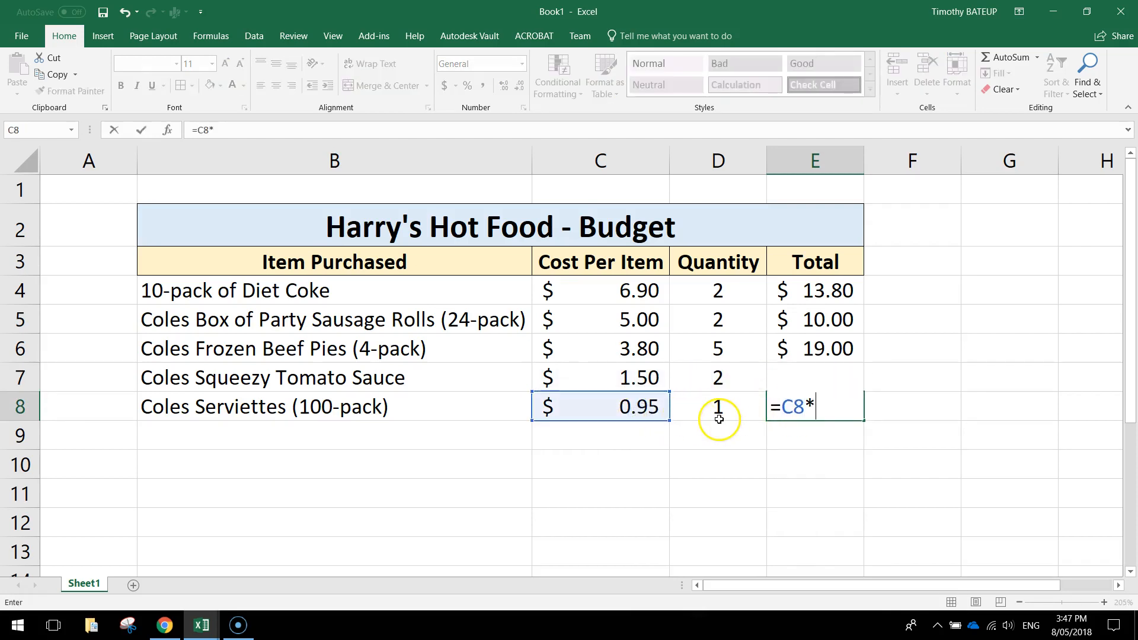
left_click(722, 412)
key("Return")
left_click_drag(838, 297, 840, 407)
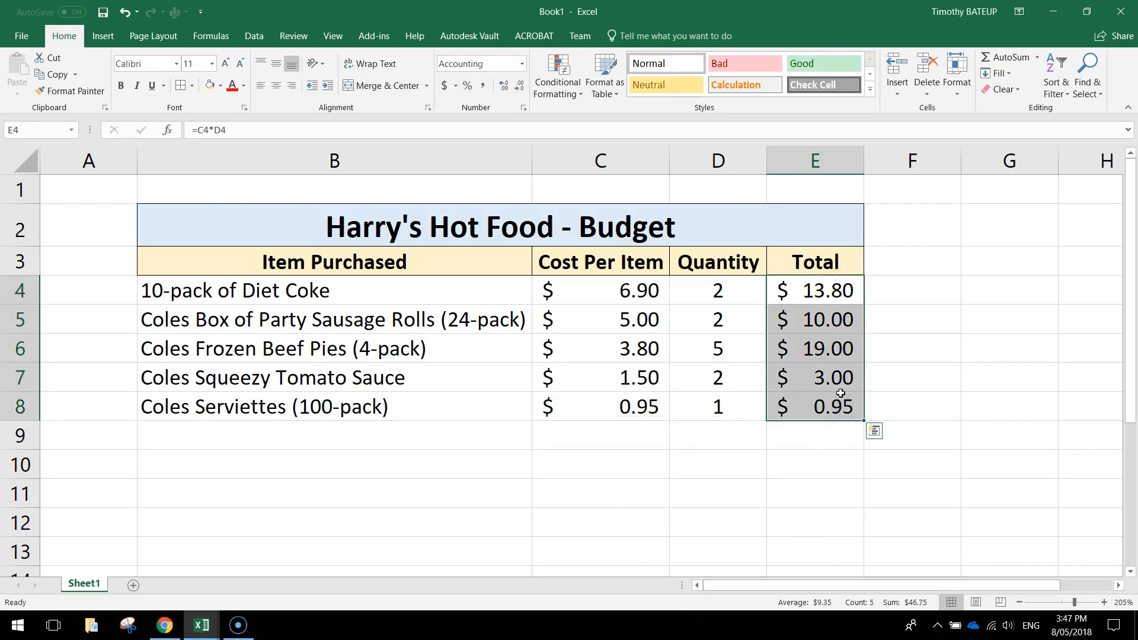
left_click(926, 399)
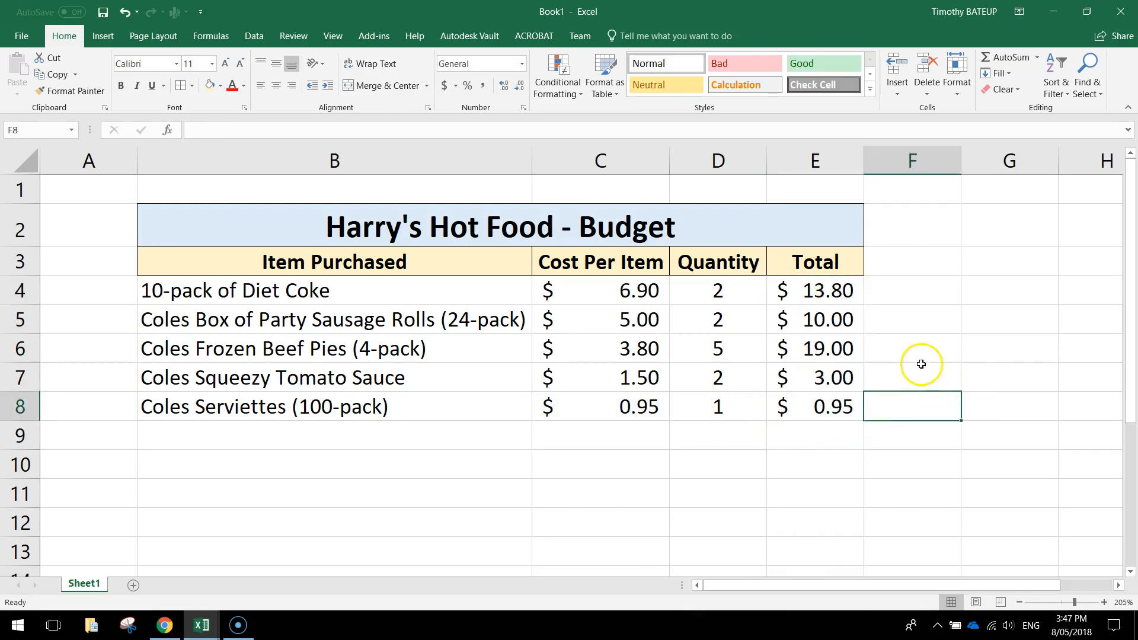
left_click_drag(837, 290, 828, 402)
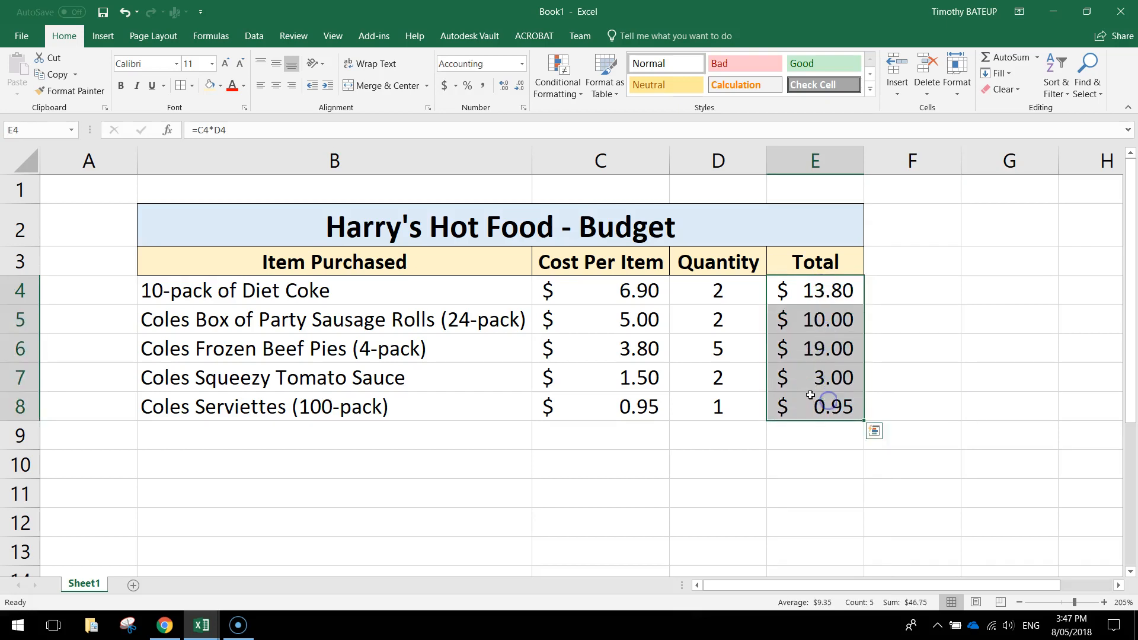
Enter the label "TOTAL EXPENSES" in cell B9, below the last purchased item.
left_click(299, 435)
type("TOTAL")
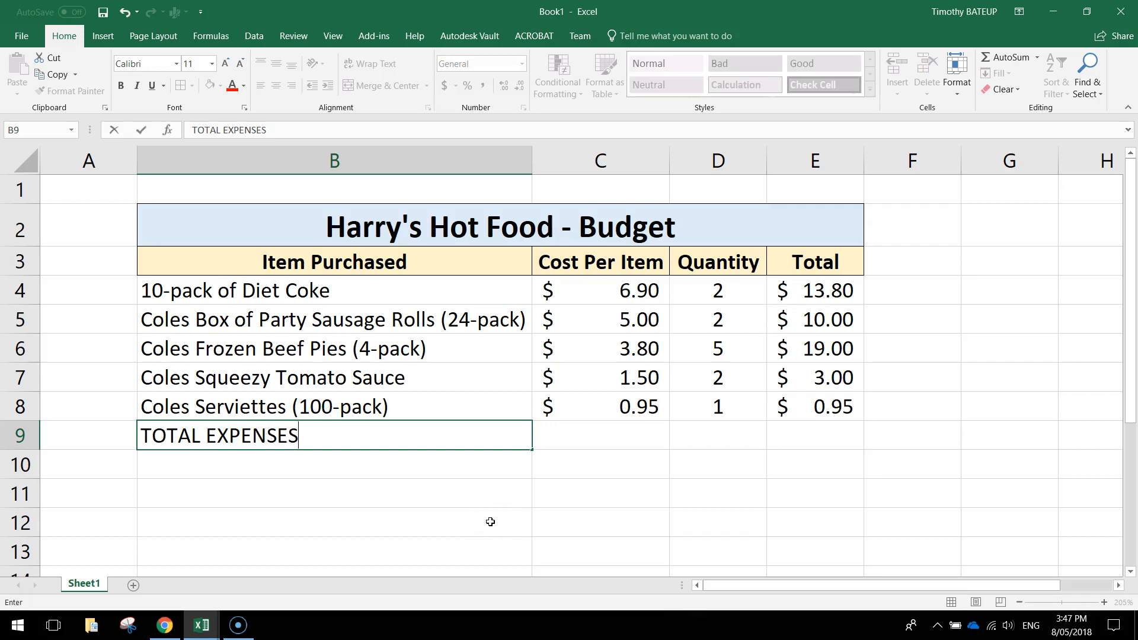
type(" EXPENSES")
Add up all the item totals in cell E9 with the formula =SUM(E4:E8).
left_click(815, 442)
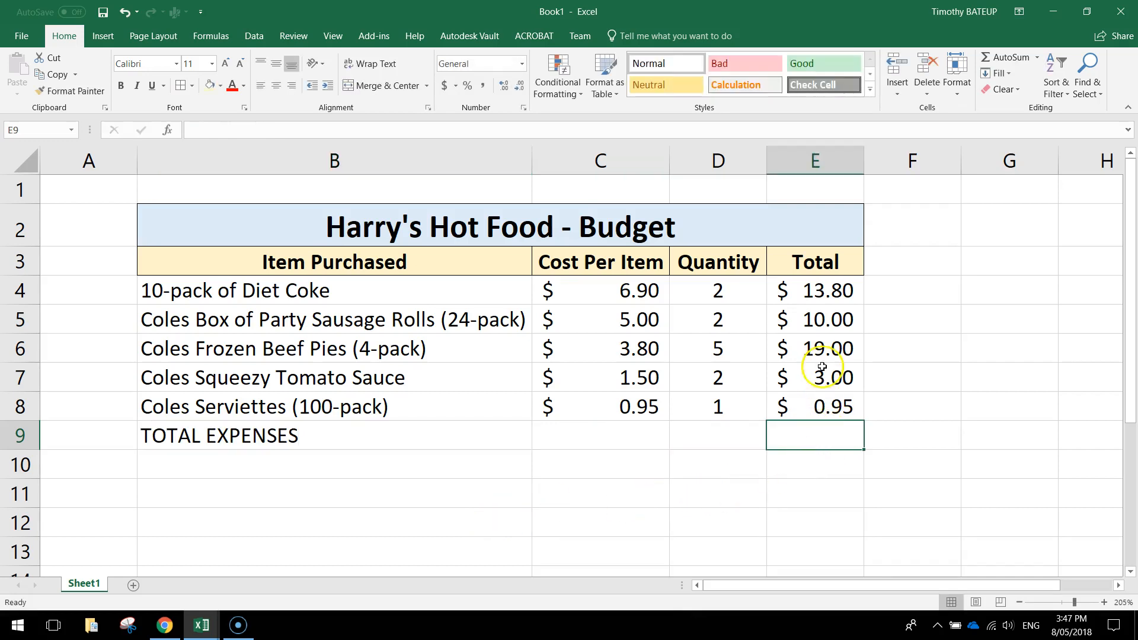
left_click_drag(809, 288, 843, 407)
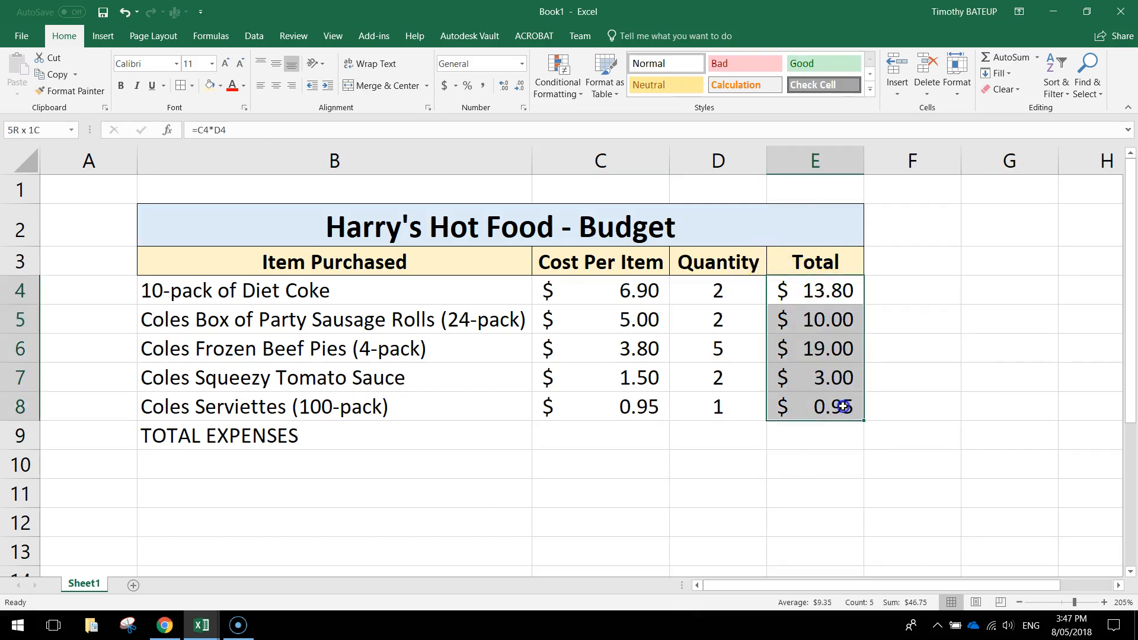
left_click(834, 432)
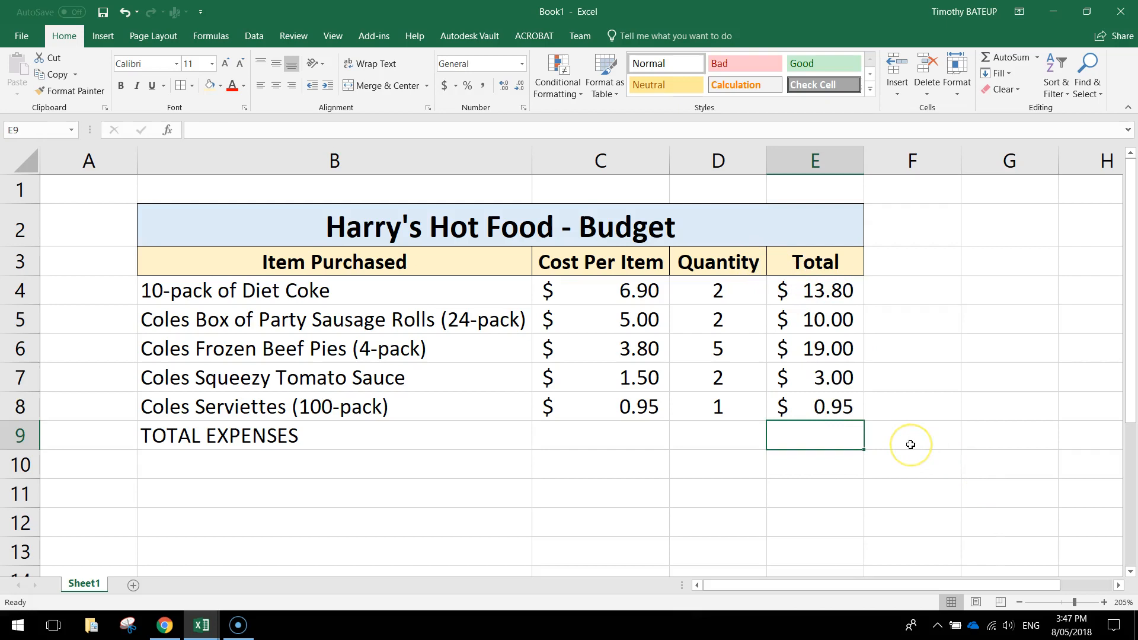
type("=SUM")
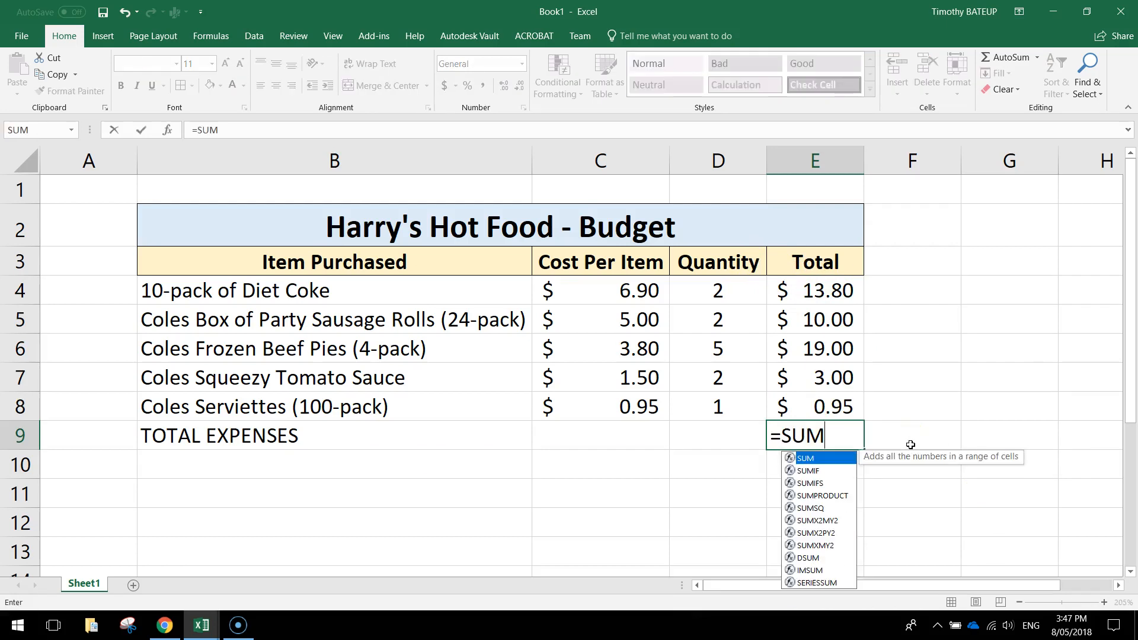
type("(")
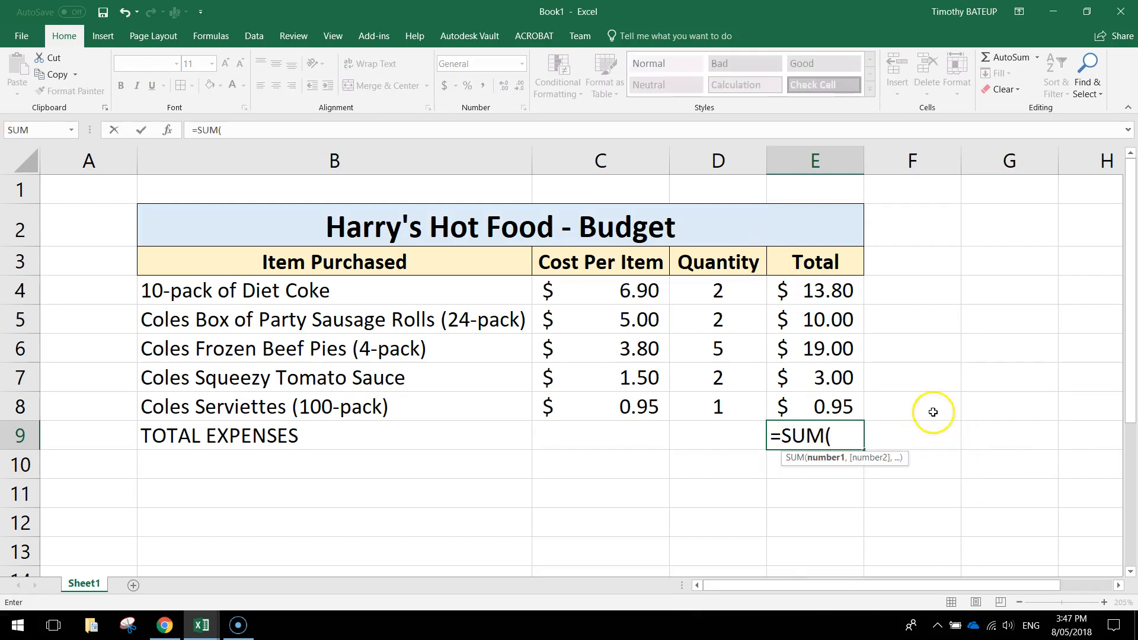
left_click(828, 290)
left_click_drag(828, 290, 817, 402)
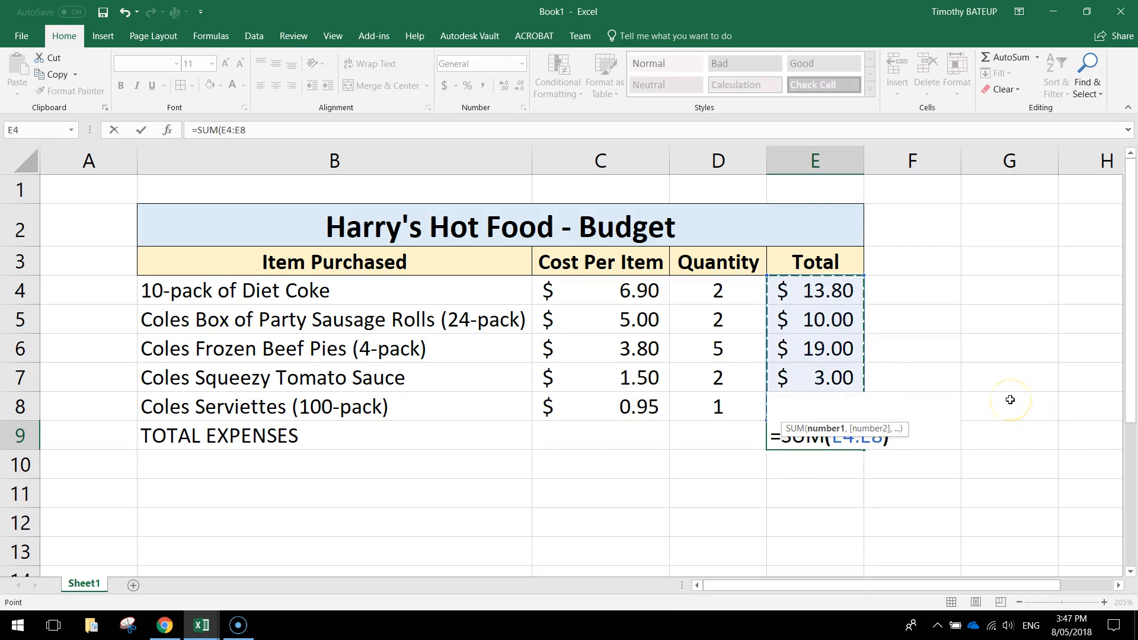
type(")")
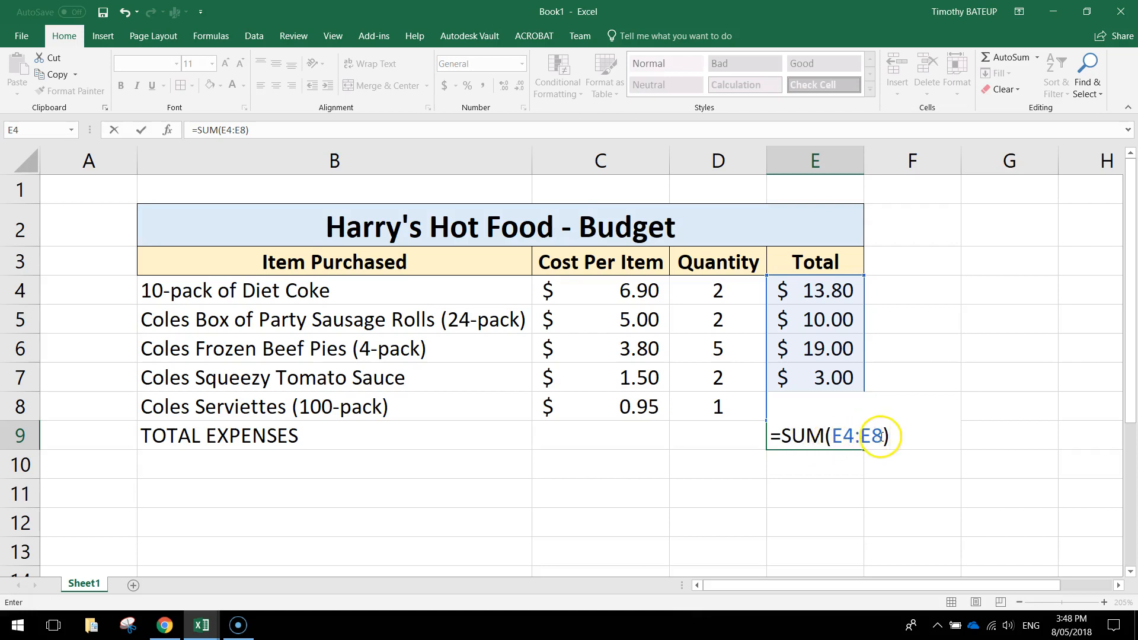
key("Return")
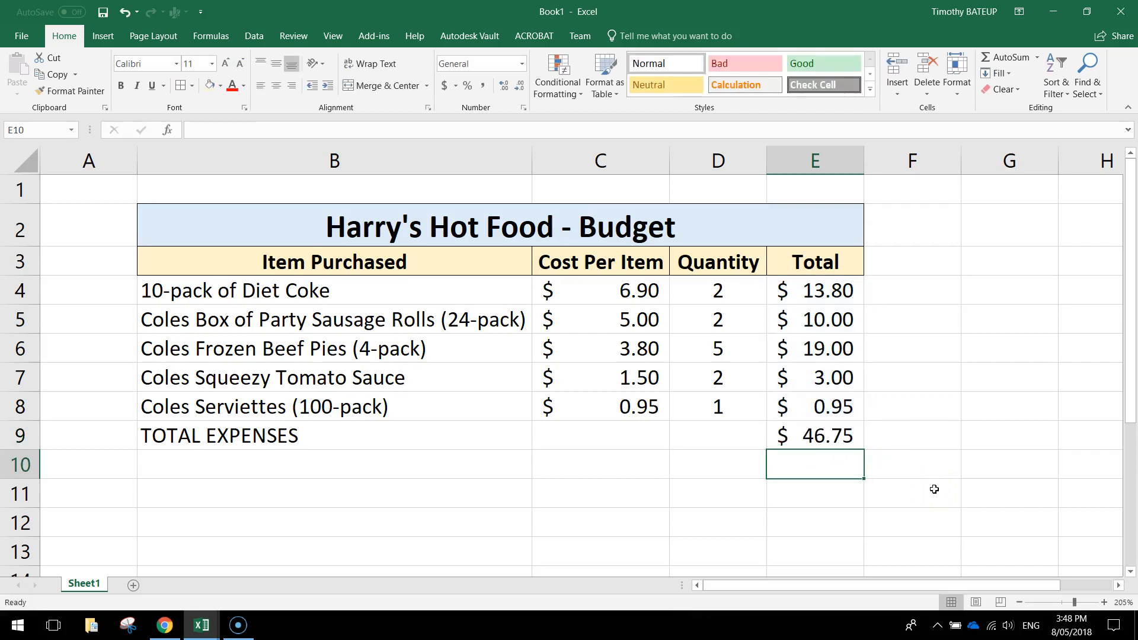
Examine the total expenses formula in E9 together with the item costs in C4:C8 and the quantities in column D.
left_click(819, 434)
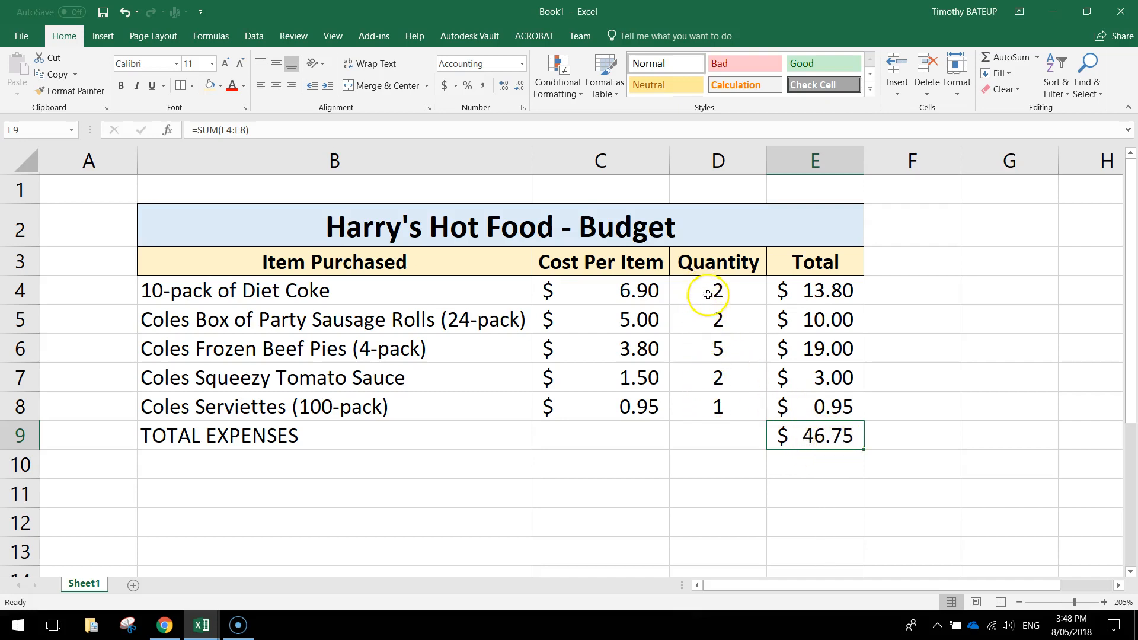
left_click_drag(623, 294, 622, 409)
left_click(979, 397)
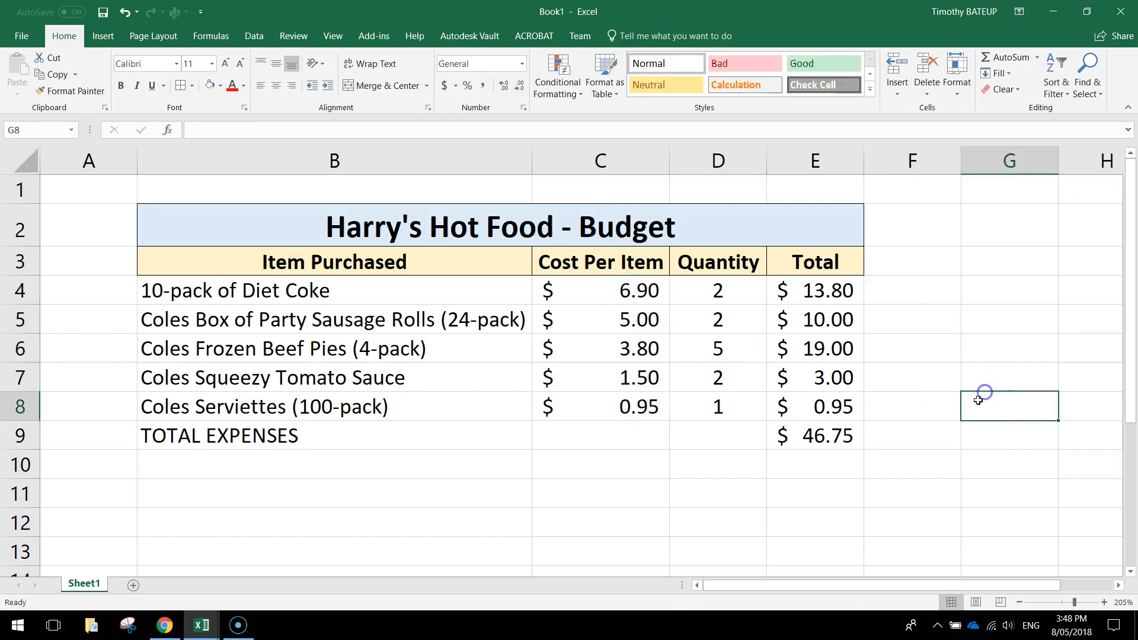
left_click(850, 438)
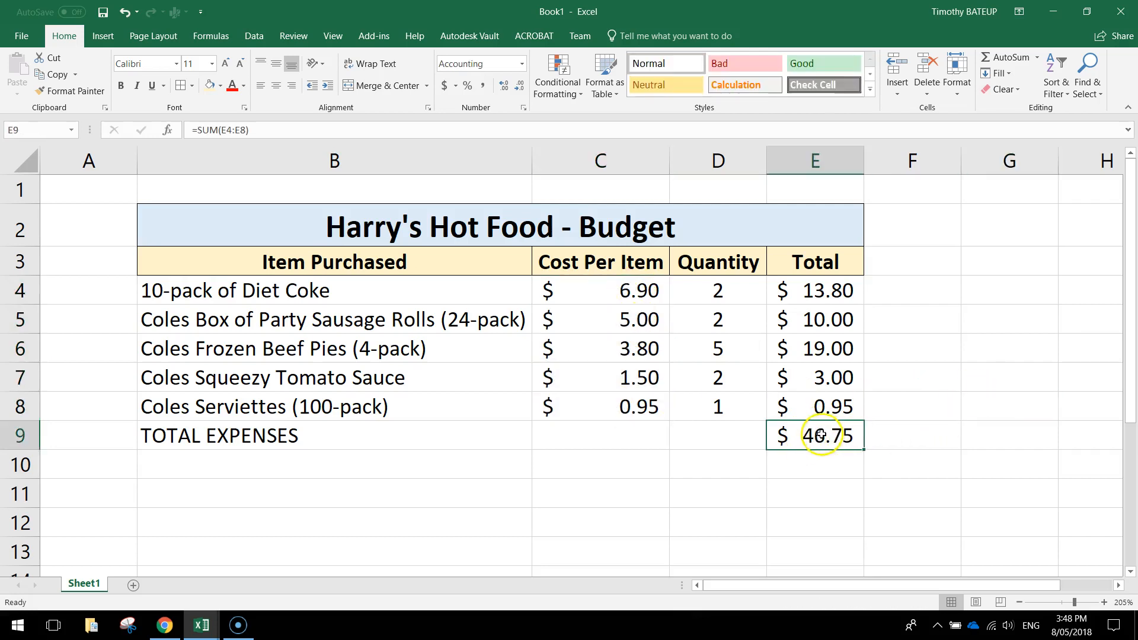
left_click(726, 291)
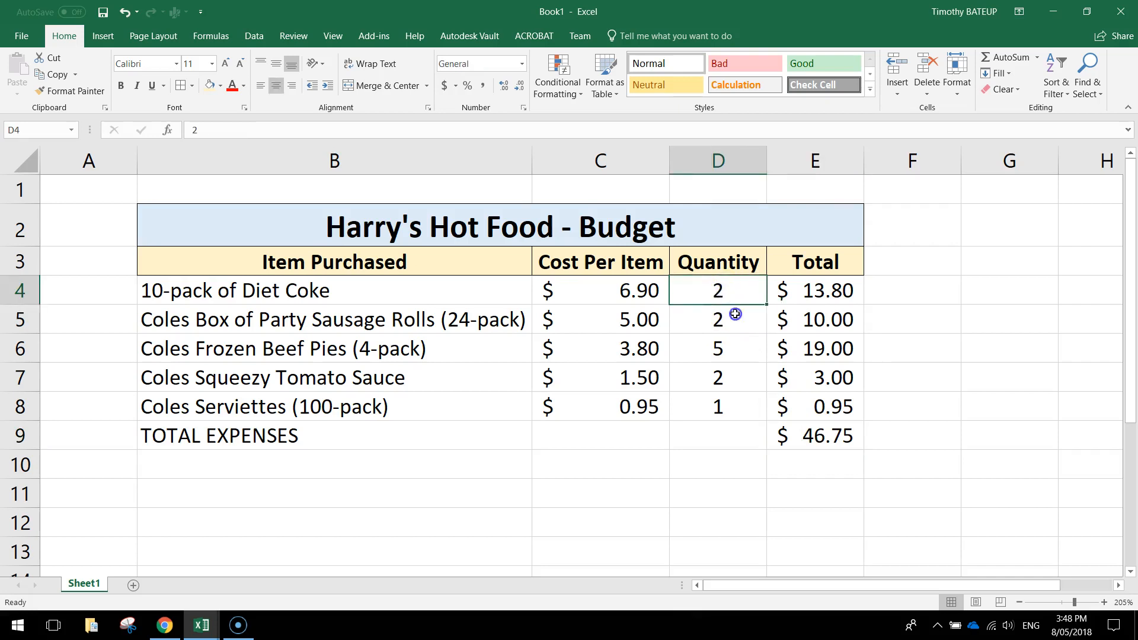
left_click(735, 314)
left_click(736, 349)
left_click_drag(643, 297, 589, 411)
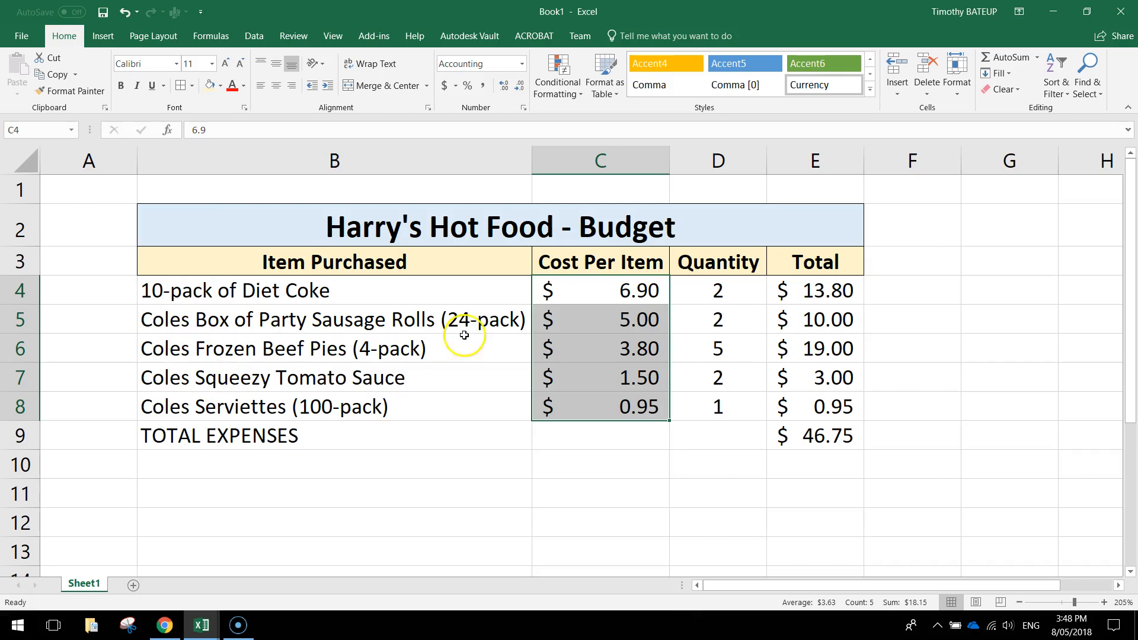
left_click(933, 403)
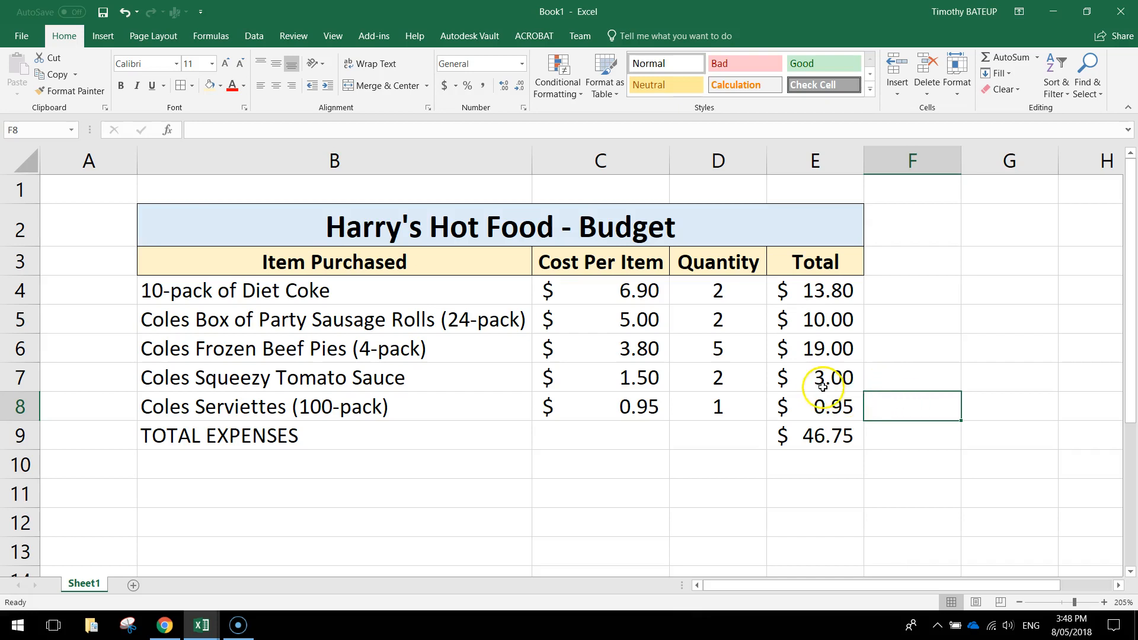
Apply all borders to the purchased items and total expenses rows, cells B4:E9.
left_click_drag(279, 287, 782, 436)
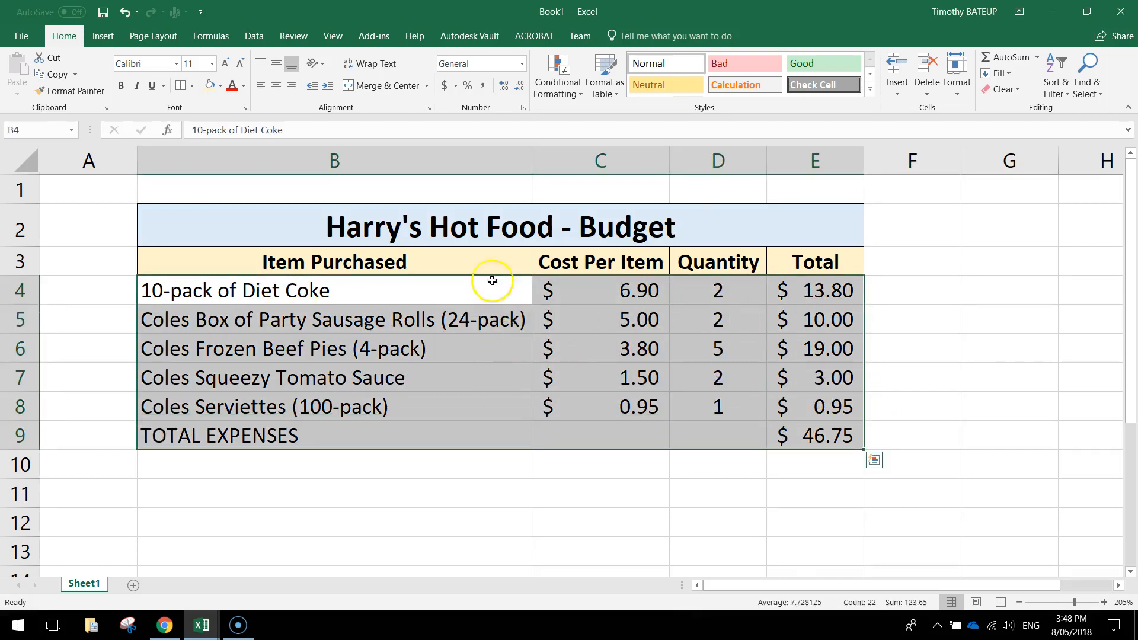
left_click(192, 86)
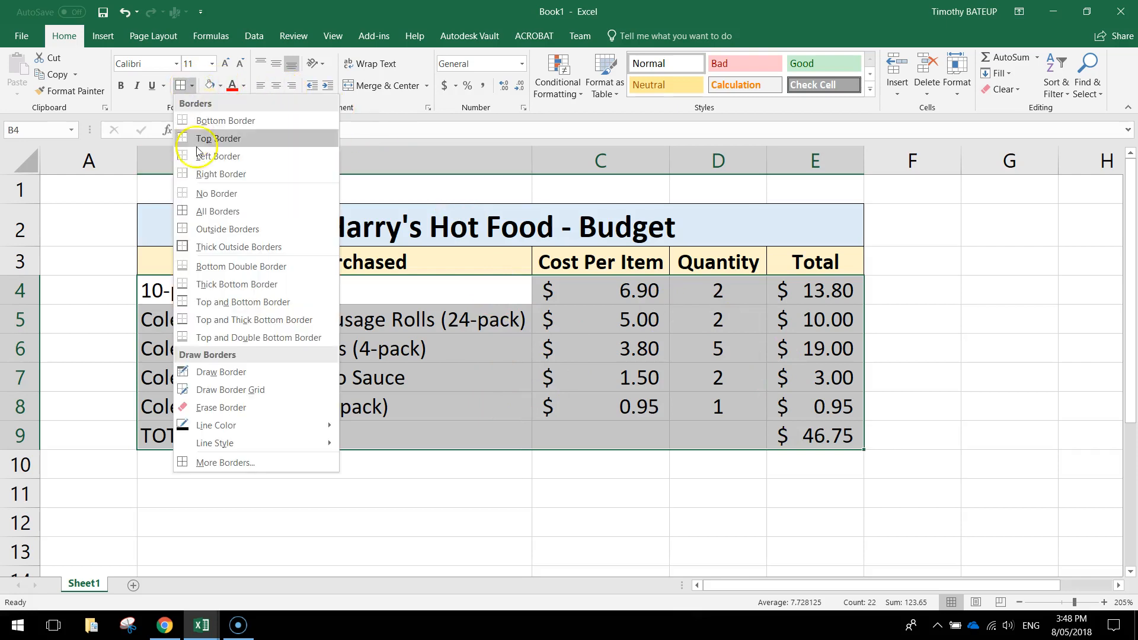
left_click(204, 208)
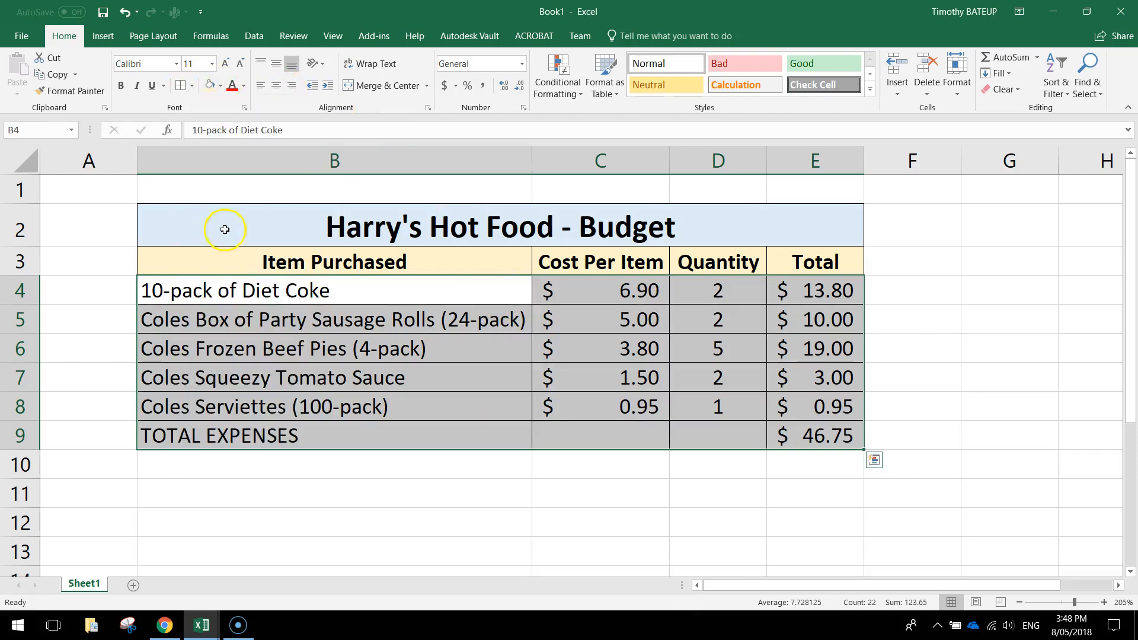
Give rows 2 to 9 of the budget table one uniform, taller row height.
left_click_drag(19, 228, 20, 436)
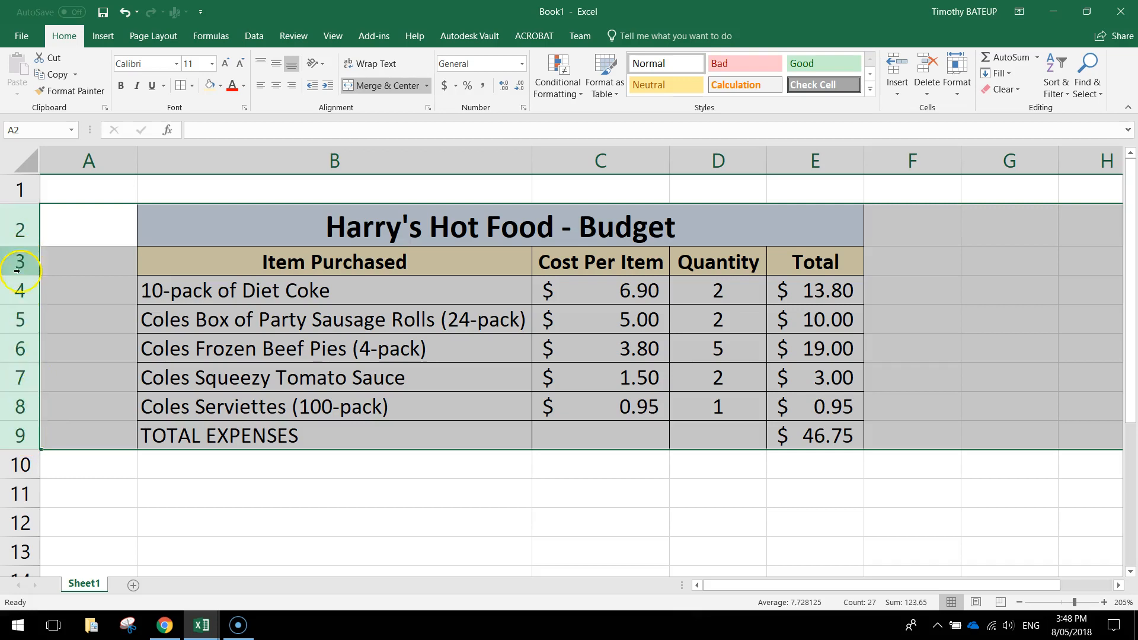
right_click(13, 351)
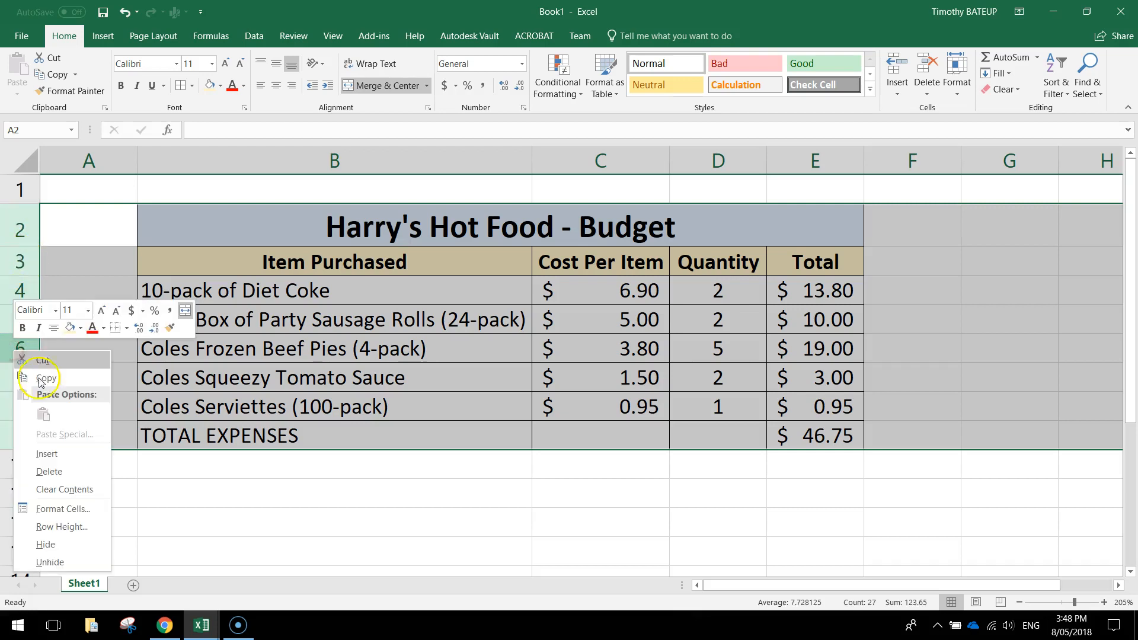
left_click(62, 526)
left_click_drag(70, 490, 221, 440)
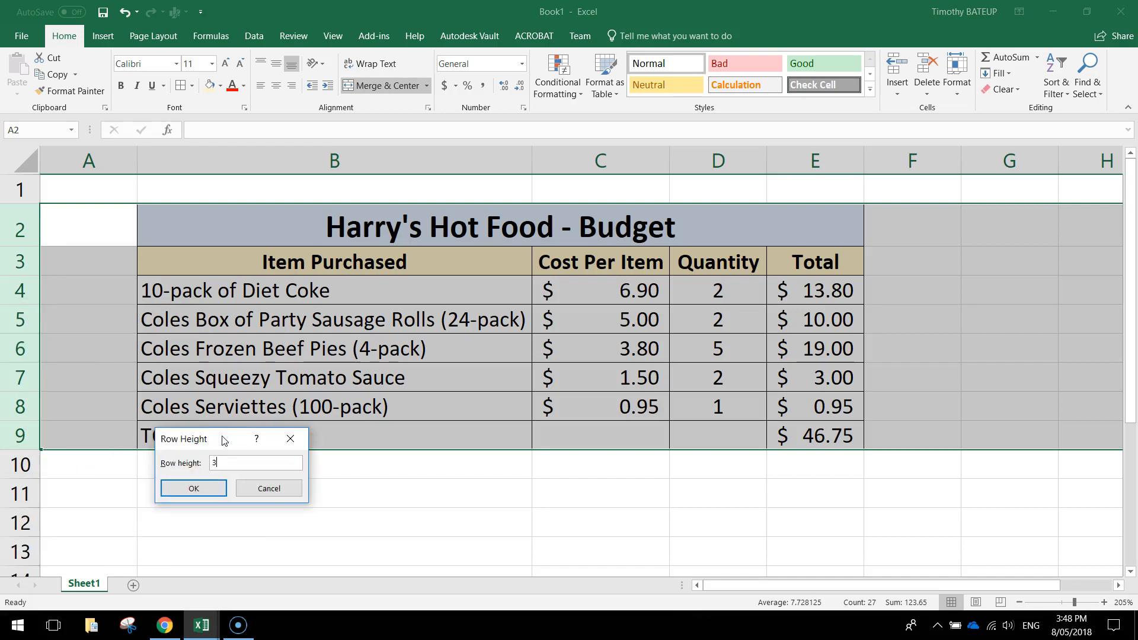
left_click(205, 487)
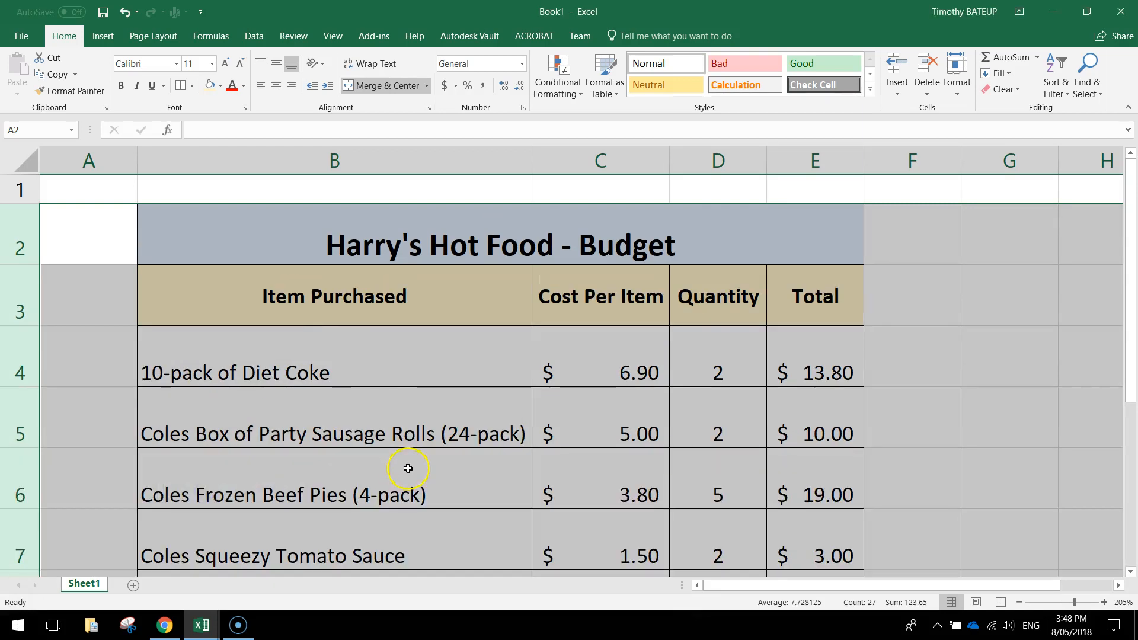
scroll(407, 468, "down", 1)
scroll(408, 468, "down", 1, "ctrl")
scroll(408, 468, "down", 1, "ctrl")
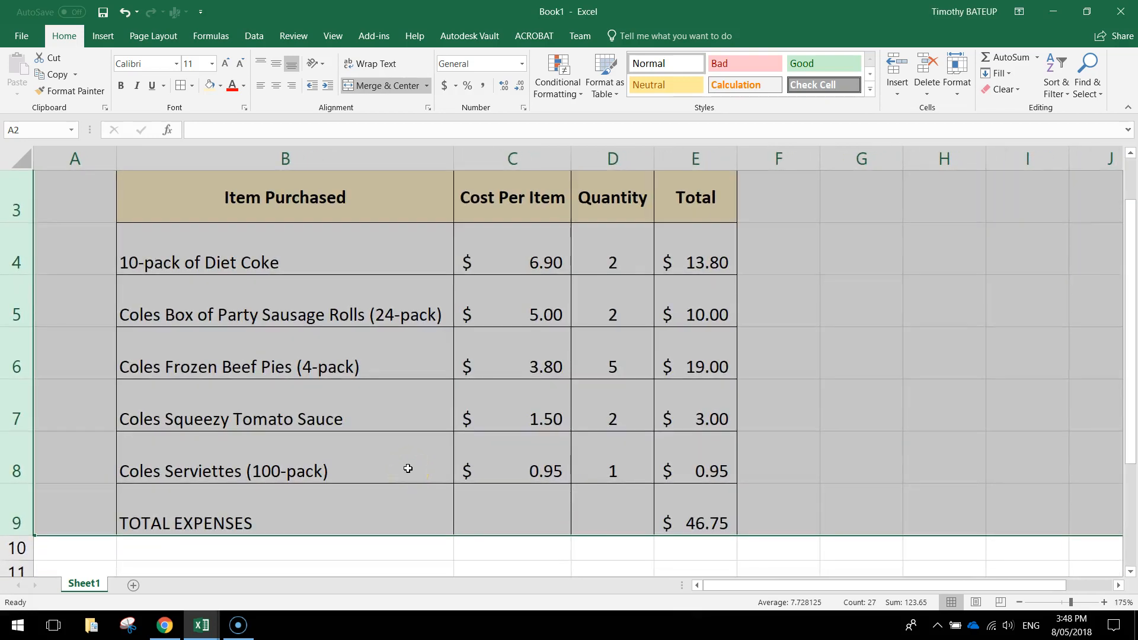
scroll(408, 469, "up", 1)
left_click(742, 424)
left_click(907, 399)
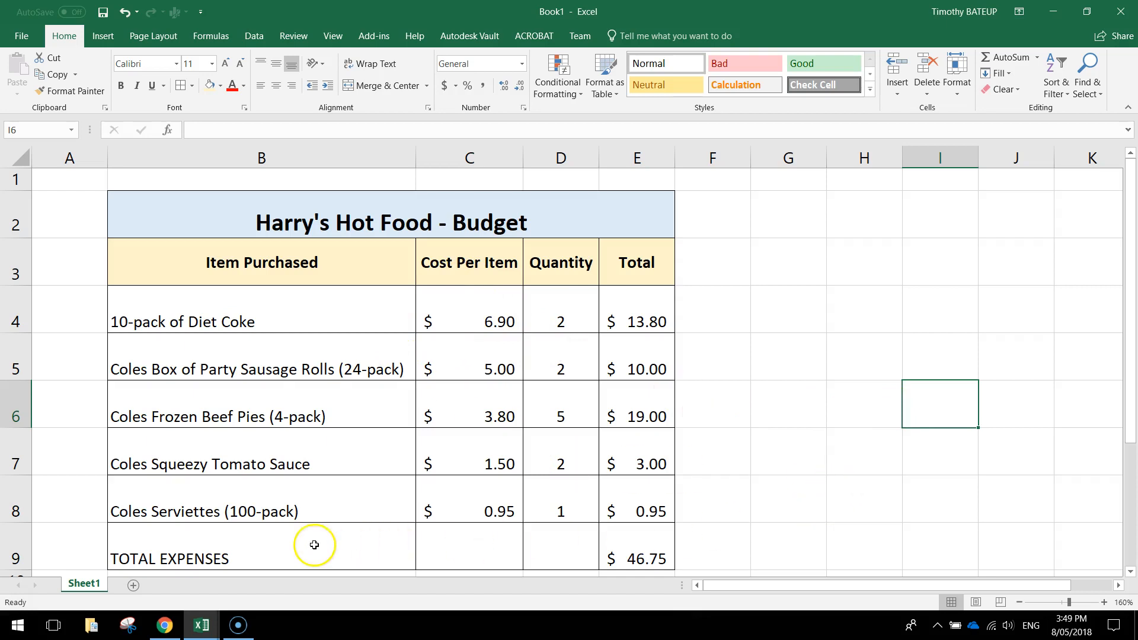
Make the TOTAL EXPENSES row, cells B9:E9, bold and fill it with the same light blue as the table title.
left_click_drag(202, 552, 626, 551)
left_click(121, 86)
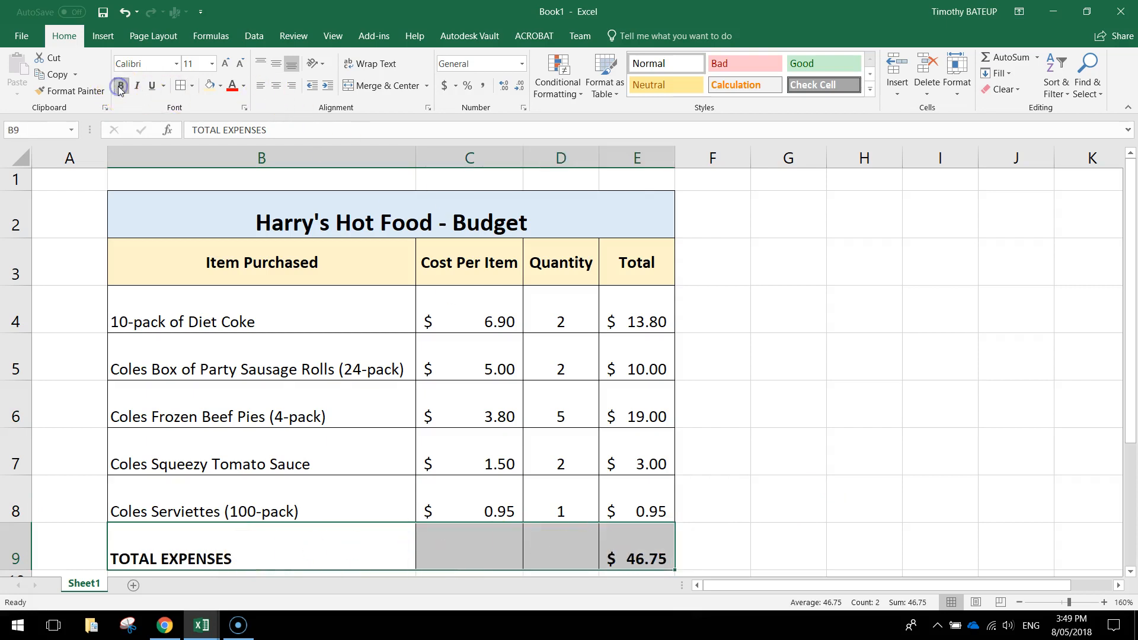
left_click(220, 86)
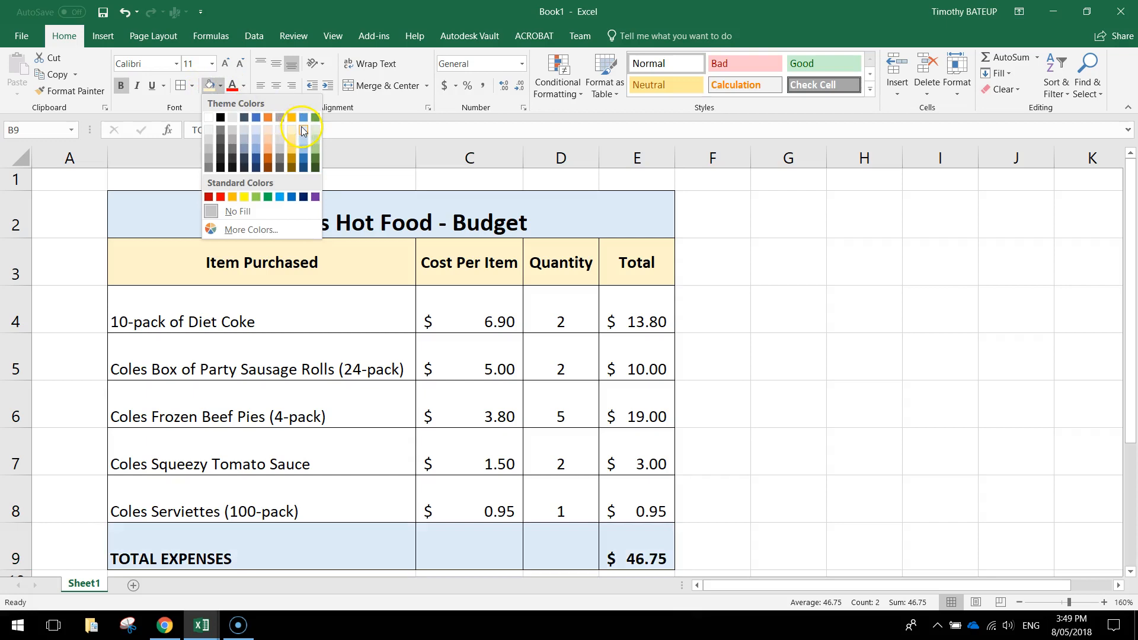
left_click(303, 131)
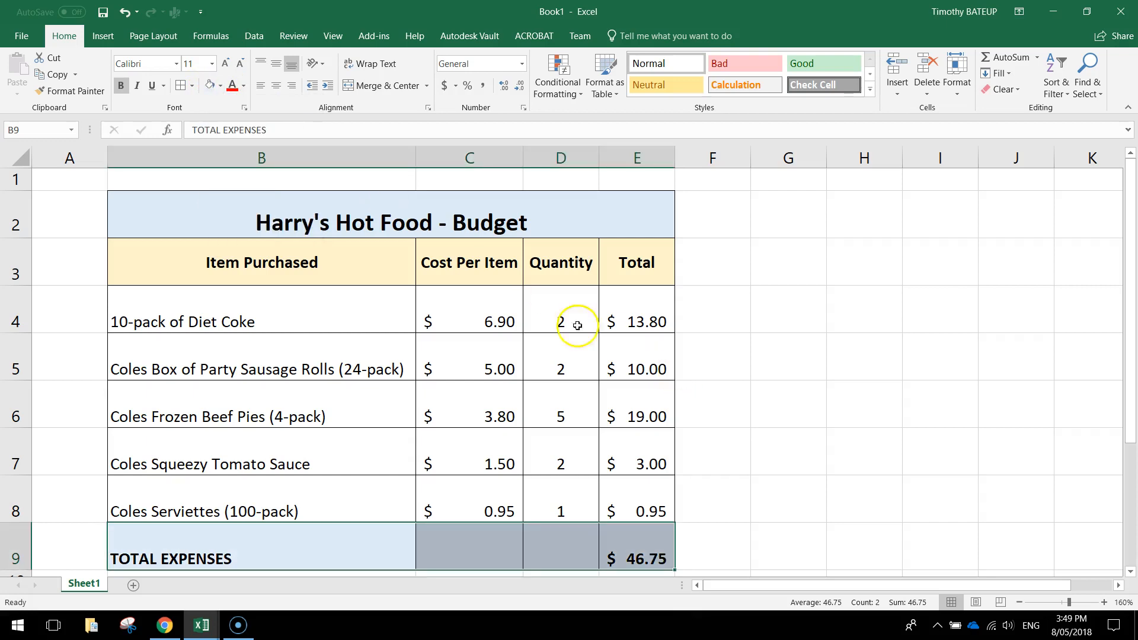
Add a bottom double border under the TOTAL EXPENSES row, cells B9:E9.
left_click(192, 86)
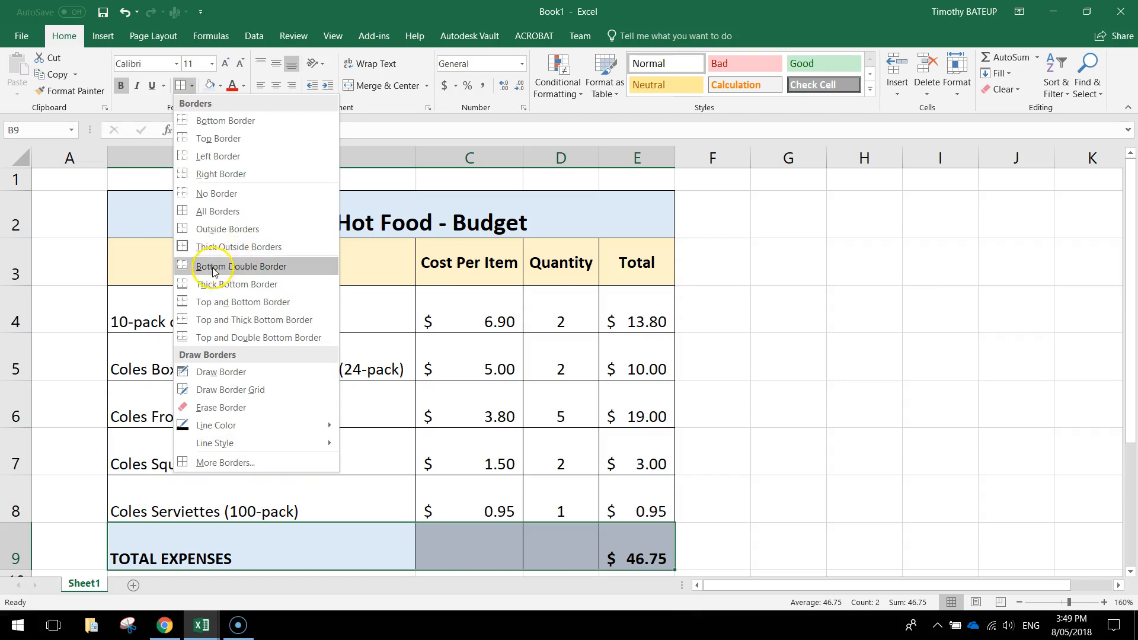
left_click(254, 266)
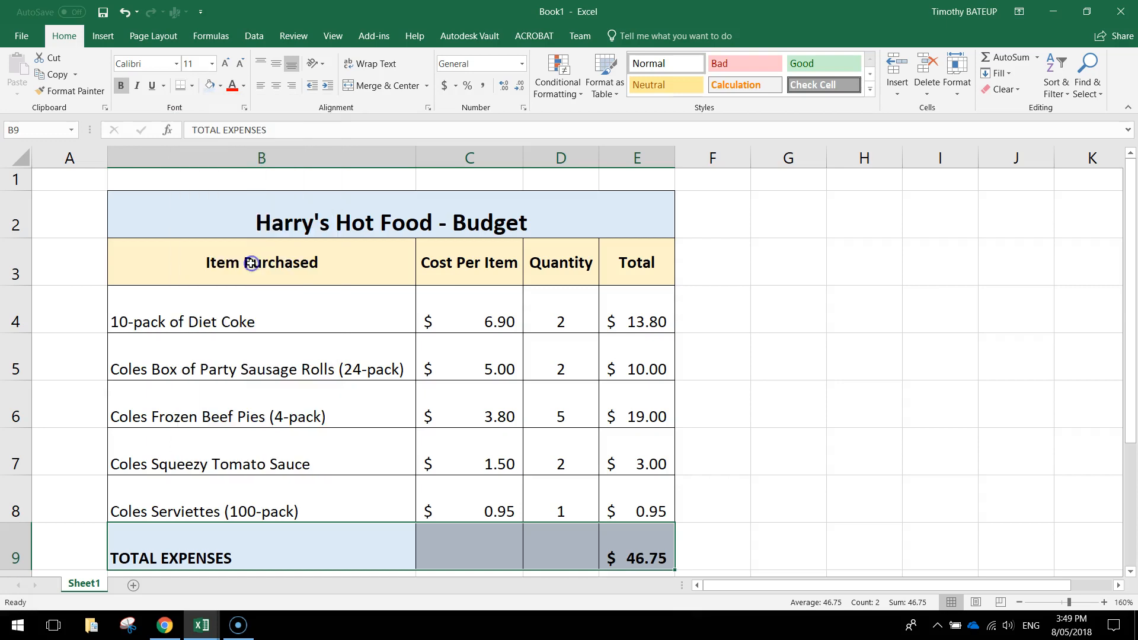
left_click(818, 560)
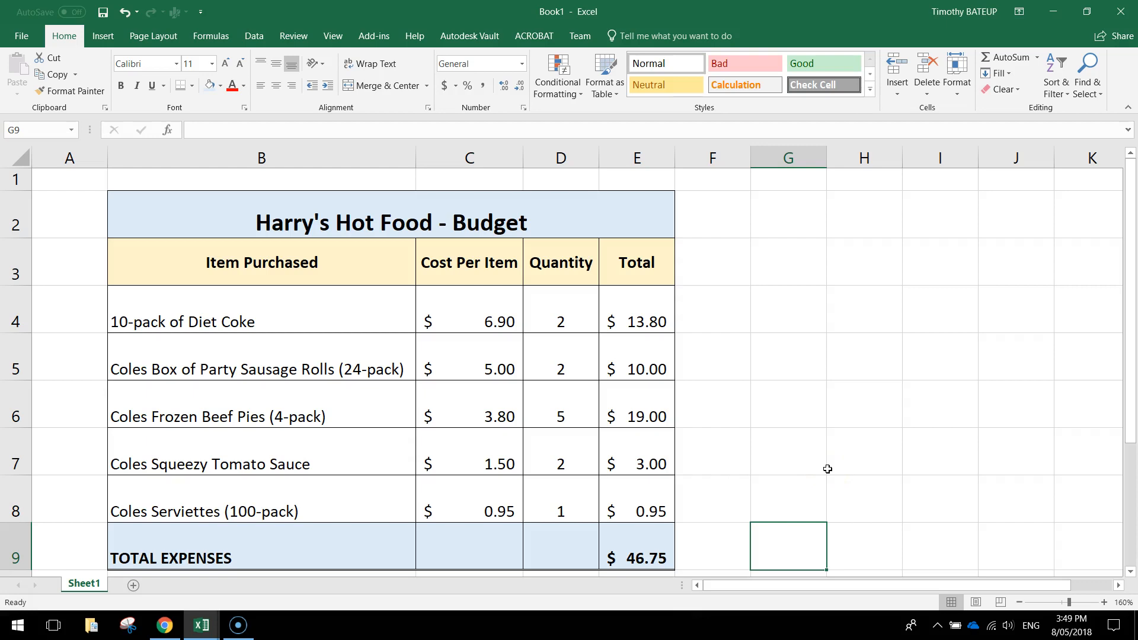
scroll(794, 409, "down", 1, "ctrl")
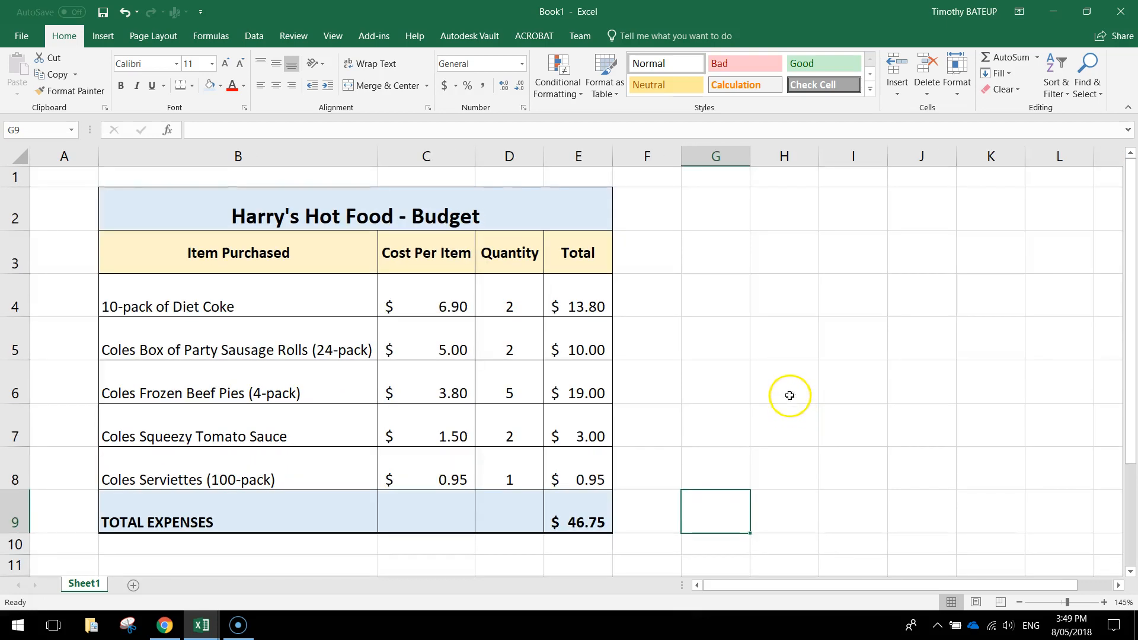
Middle-align the contents of the whole budget table, B2:E9, vertically within their rows.
left_click(593, 517)
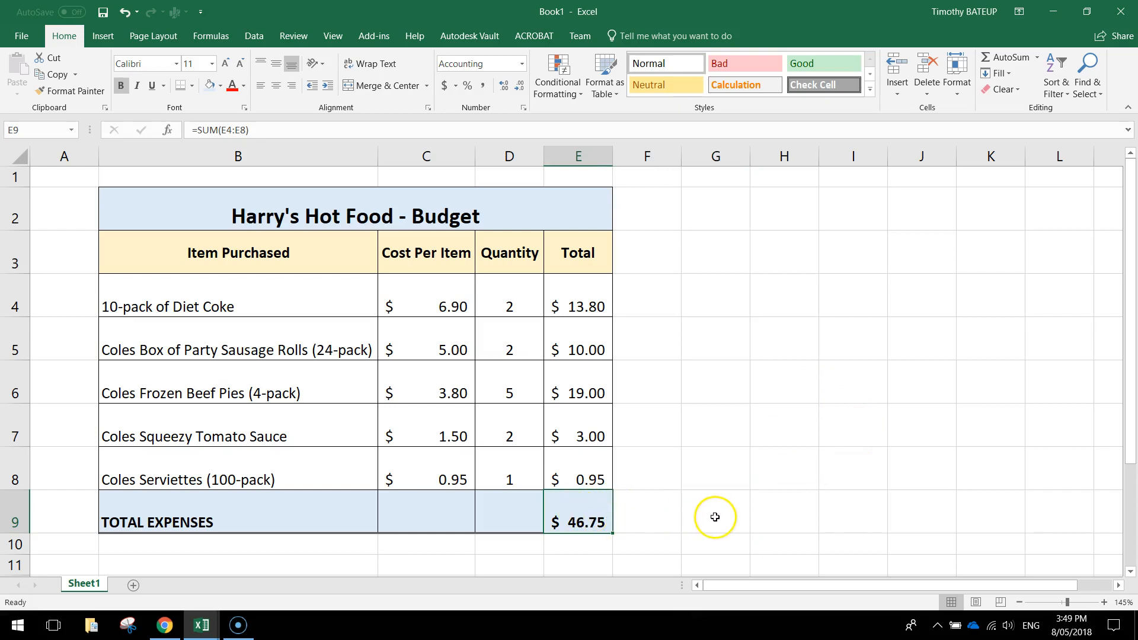
left_click(312, 207)
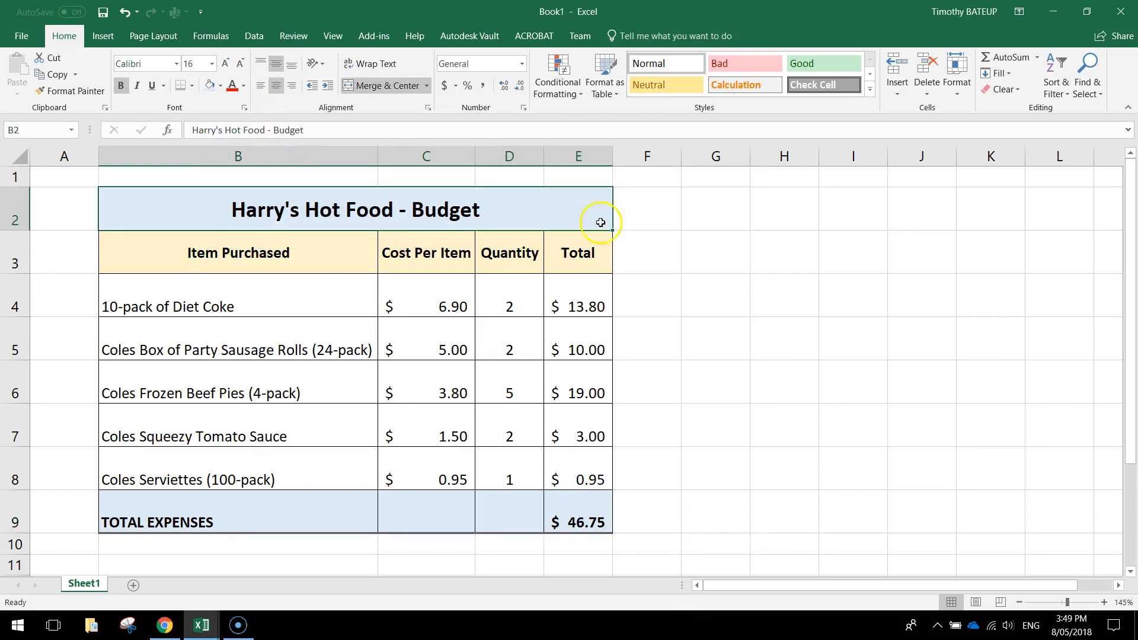
left_click_drag(242, 208, 277, 516)
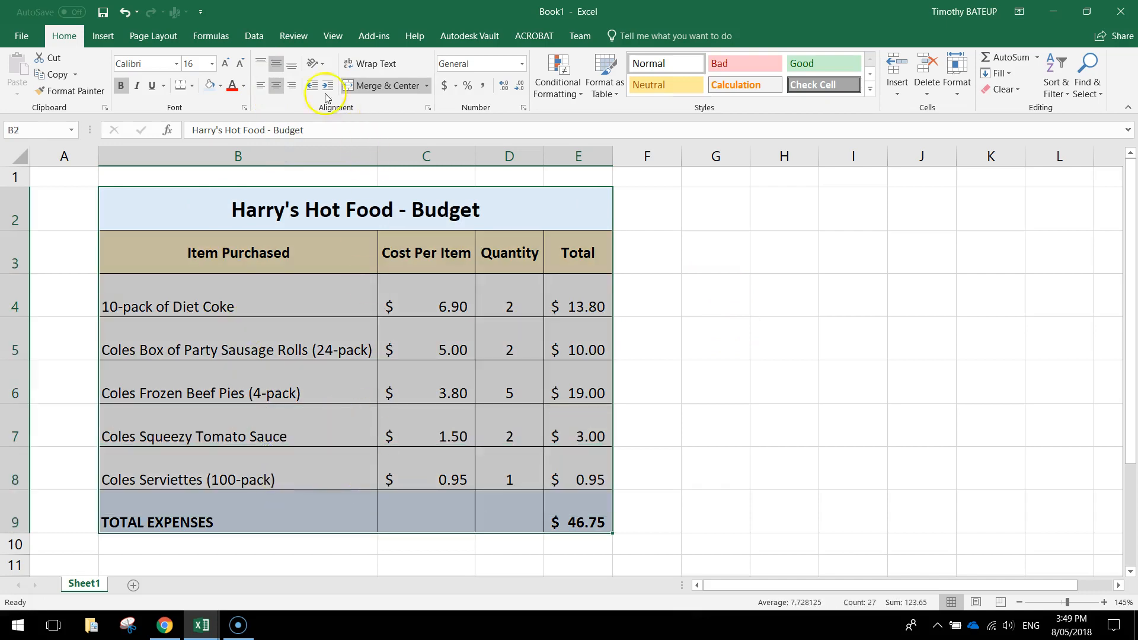
left_click(275, 64)
left_click(275, 64)
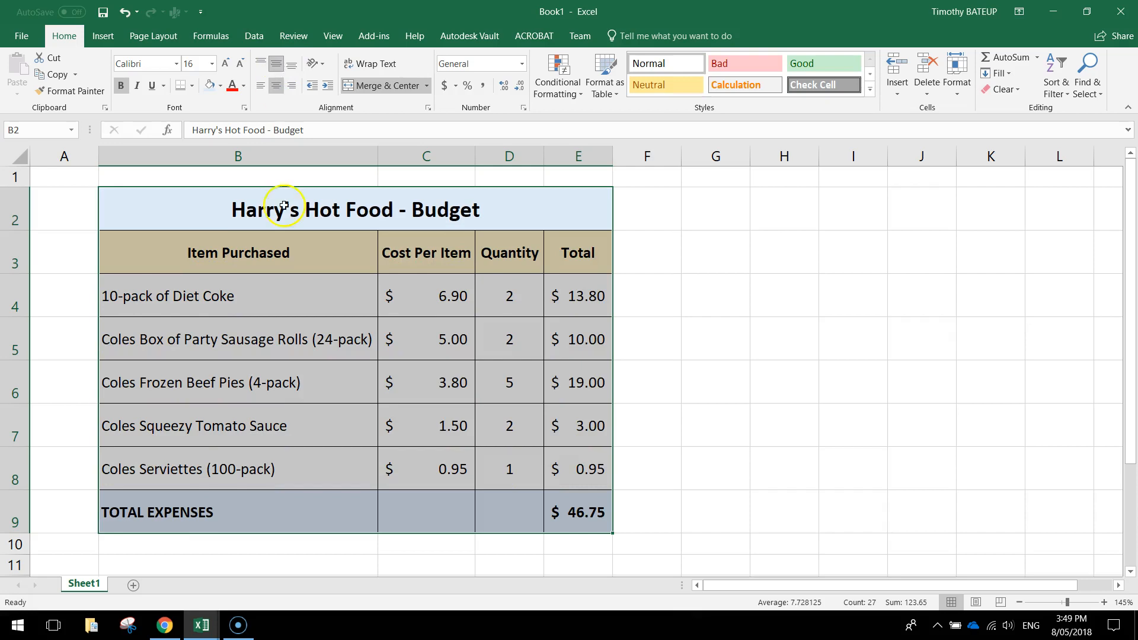
left_click(274, 300)
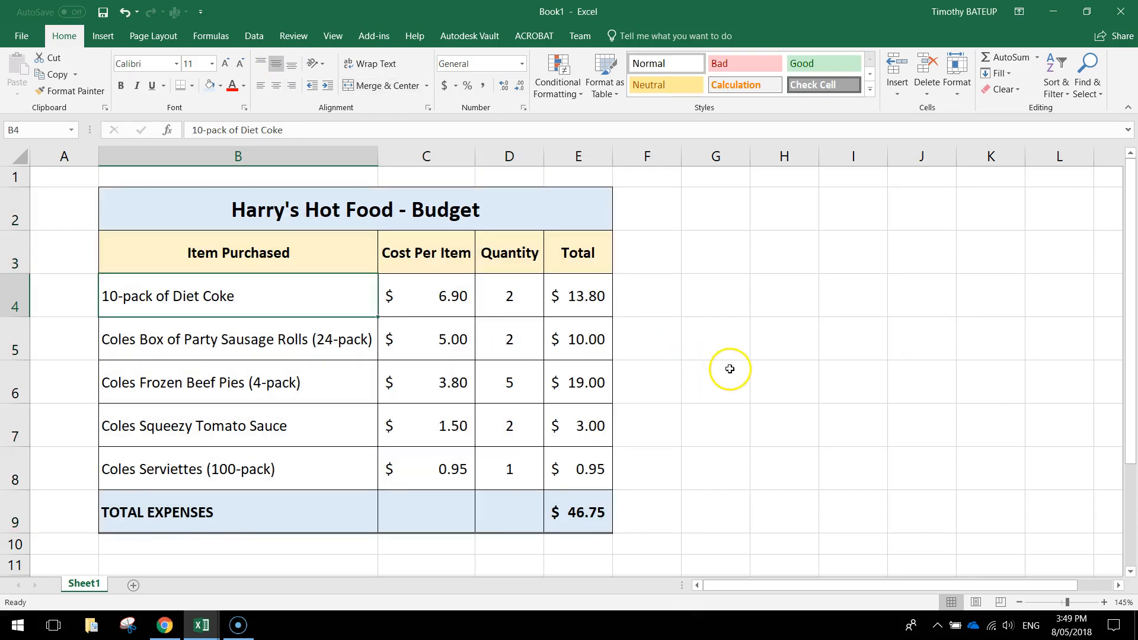
left_click(779, 376)
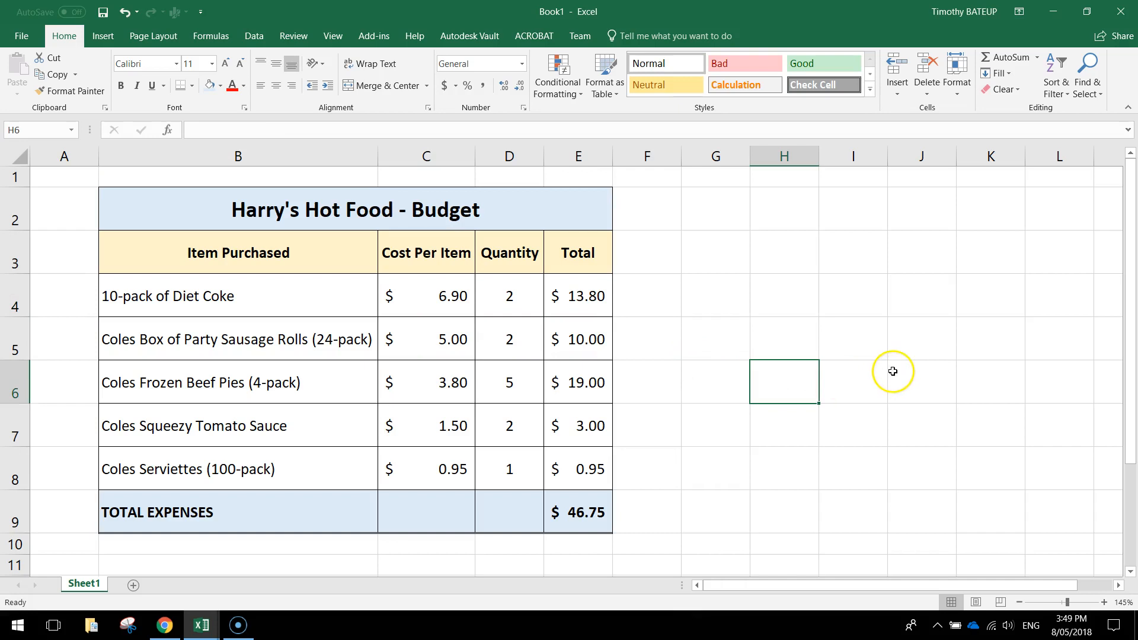
Enter "* NOTE - Tomato Sauce will be given away free with each order of hot food" in cell G7.
left_click(692, 438)
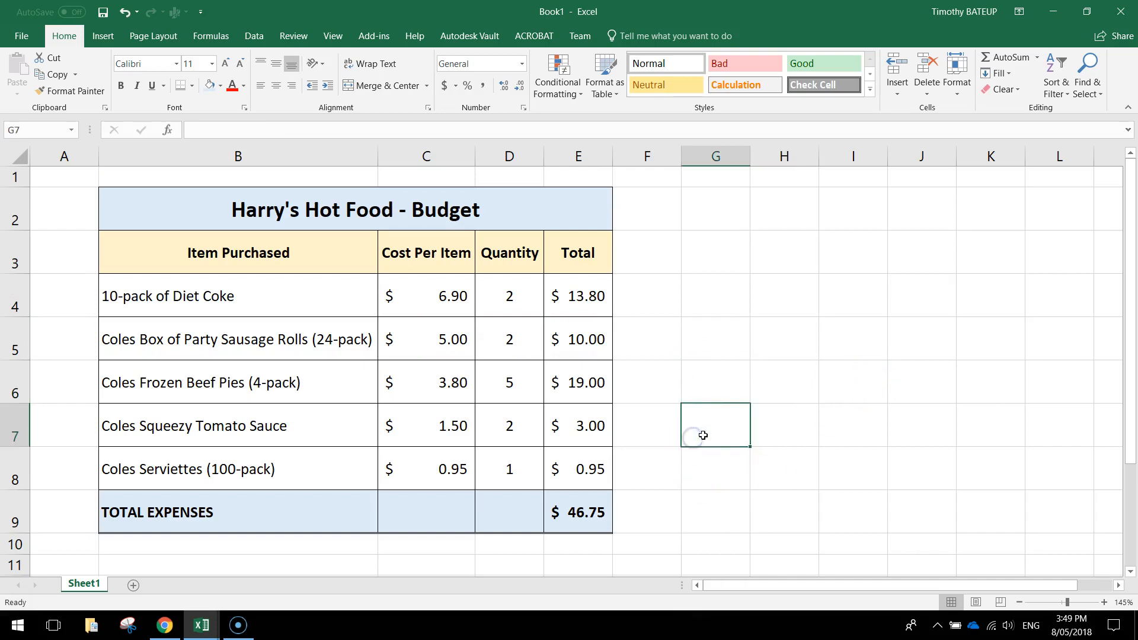
type("*")
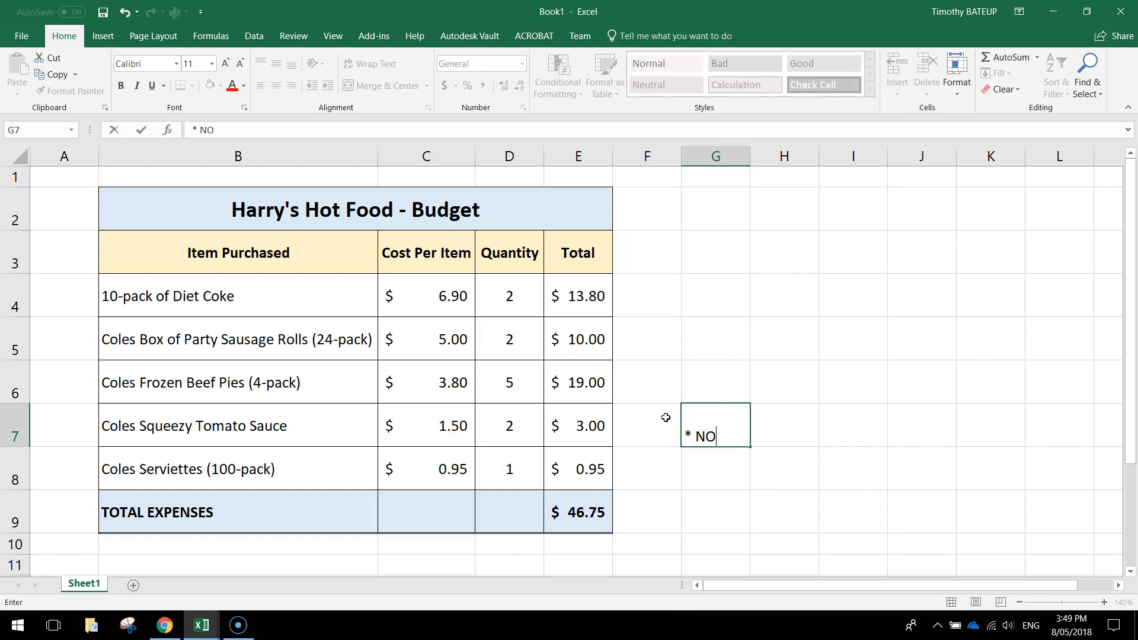
type("NOTE - Tomato Sauce wi")
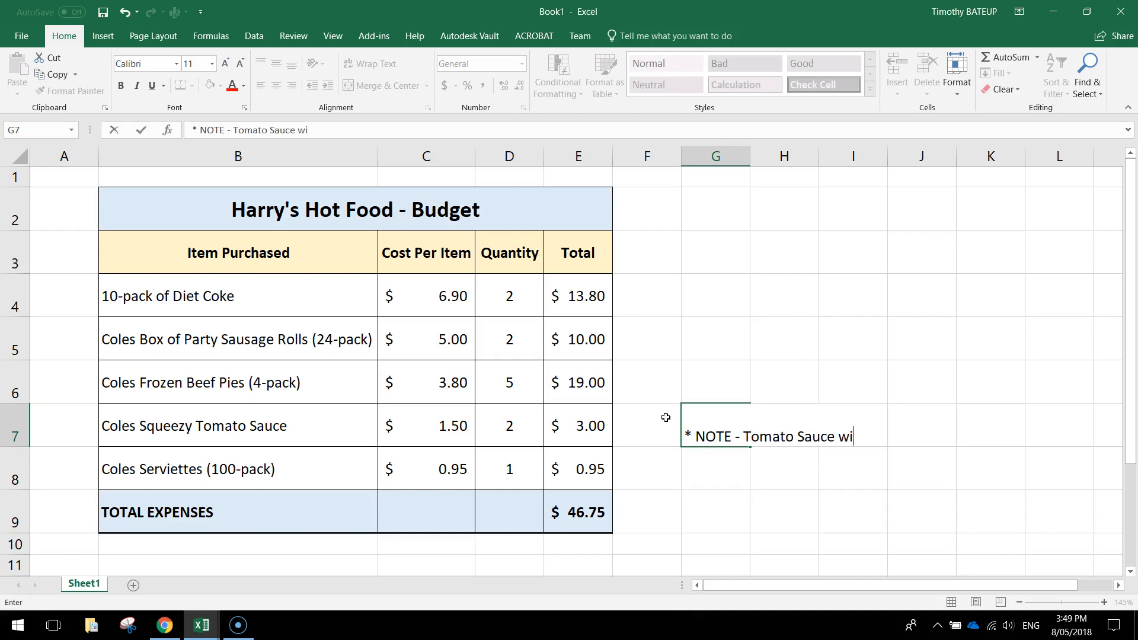
type("ll be given away f ree with each")
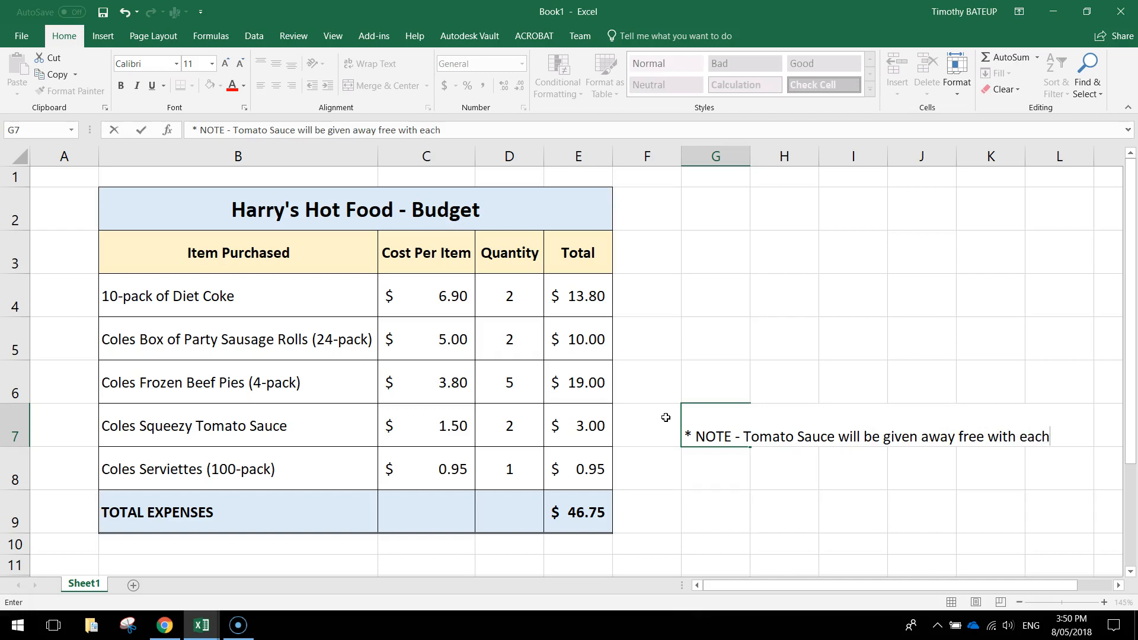
type(" order of hot food.")
key("Return")
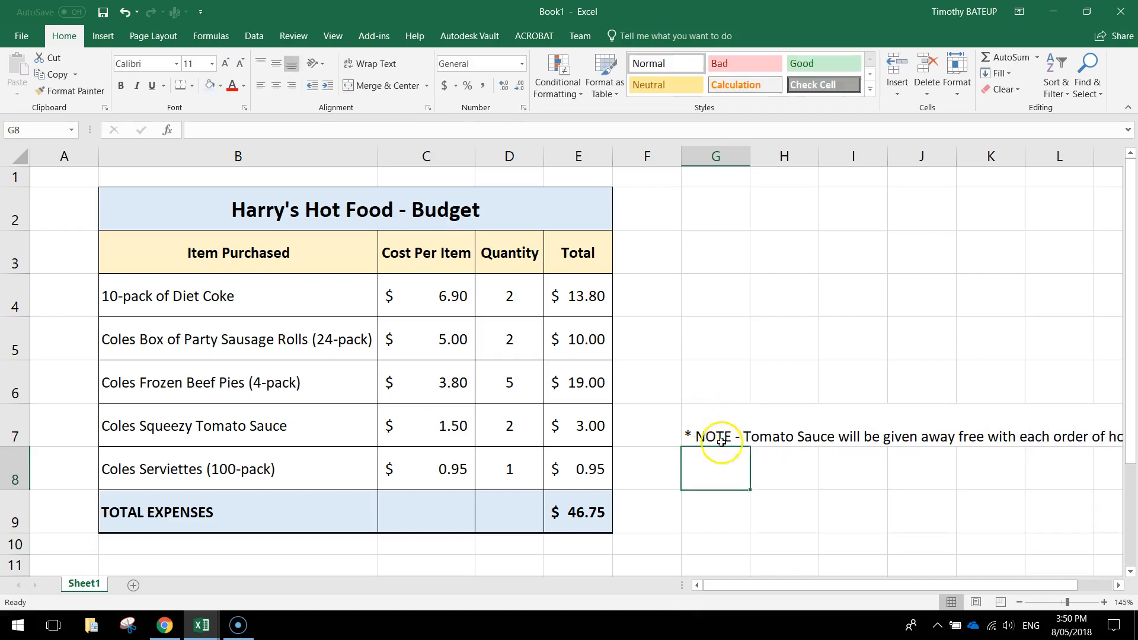
Enter "* NOTE - Serviettes will be given away for free with each order of hot food." in cell G8.
type("* ")
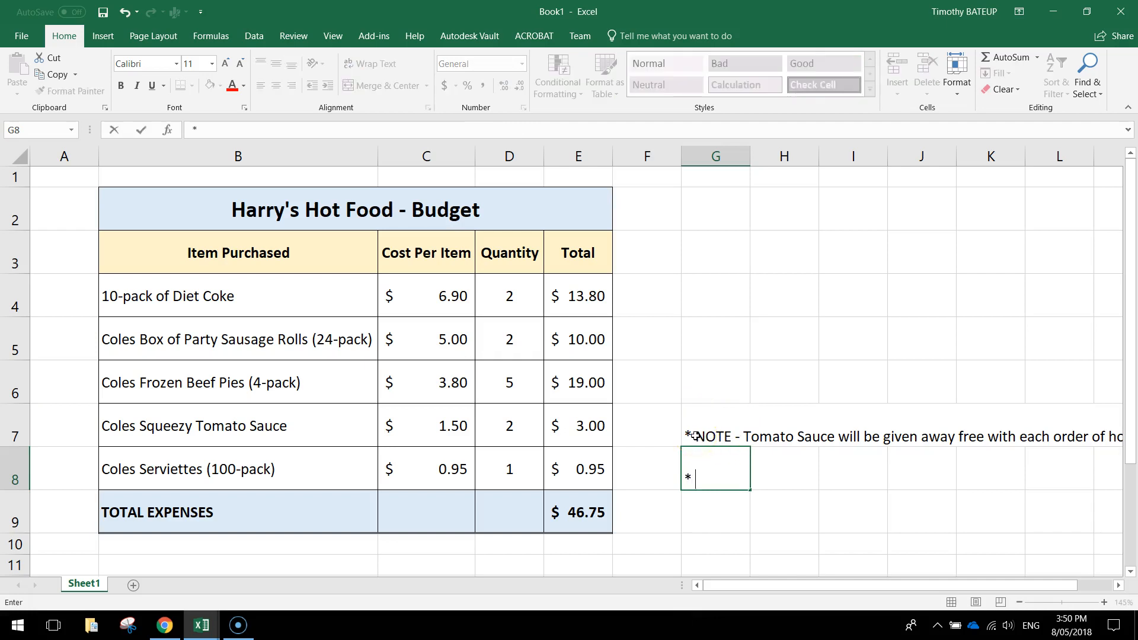
type("NOTE - ")
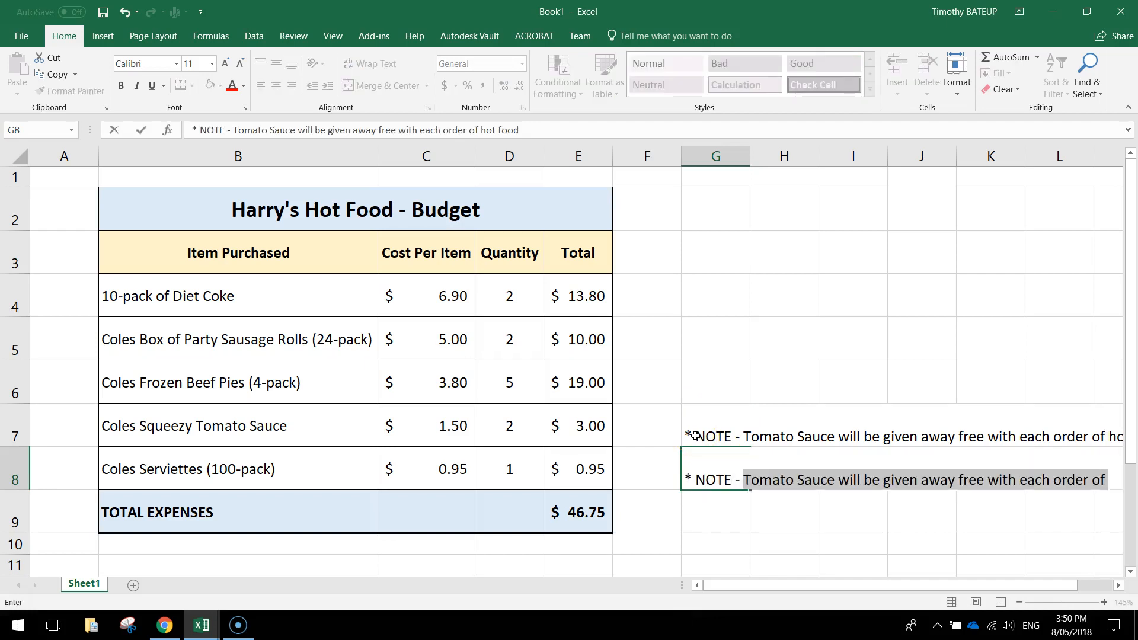
type("Serviettes wi")
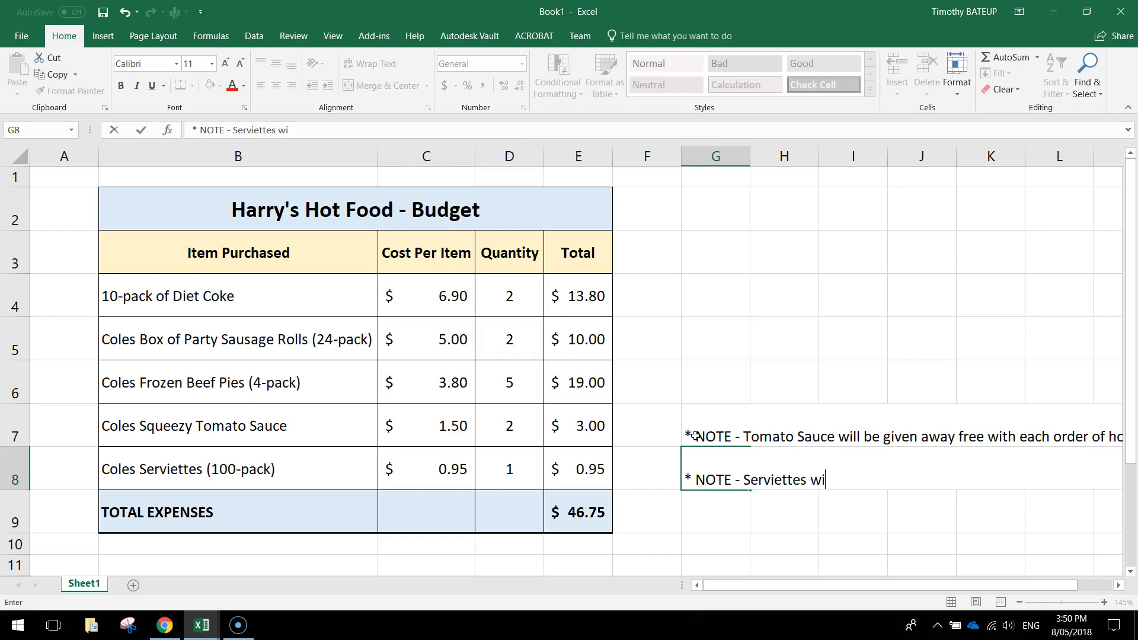
type("away for free with")
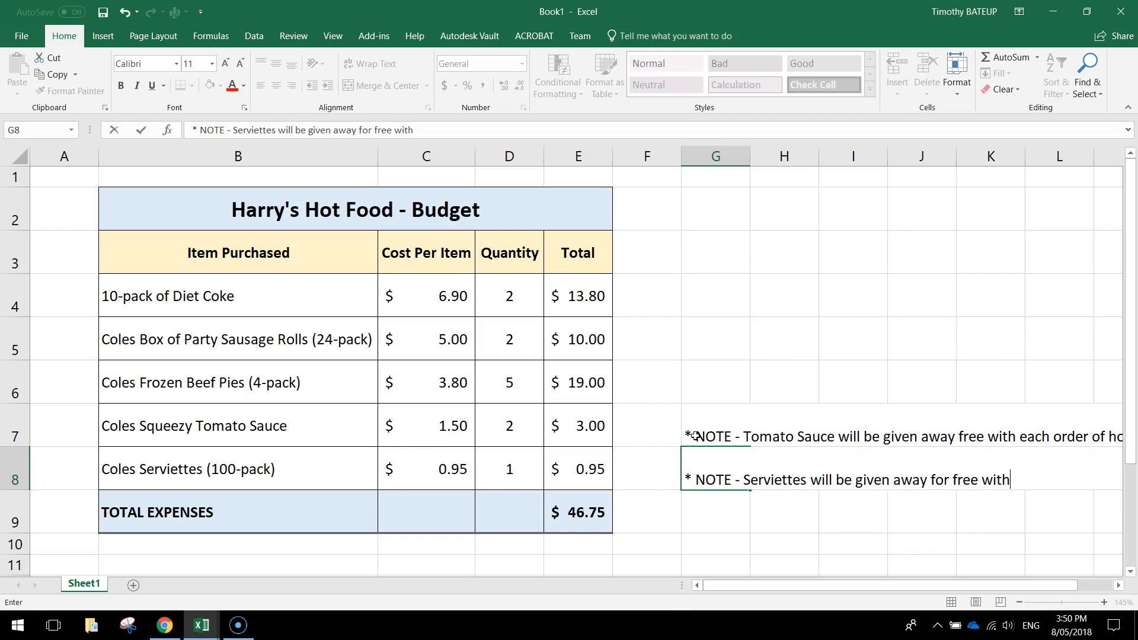
type("of hot food.")
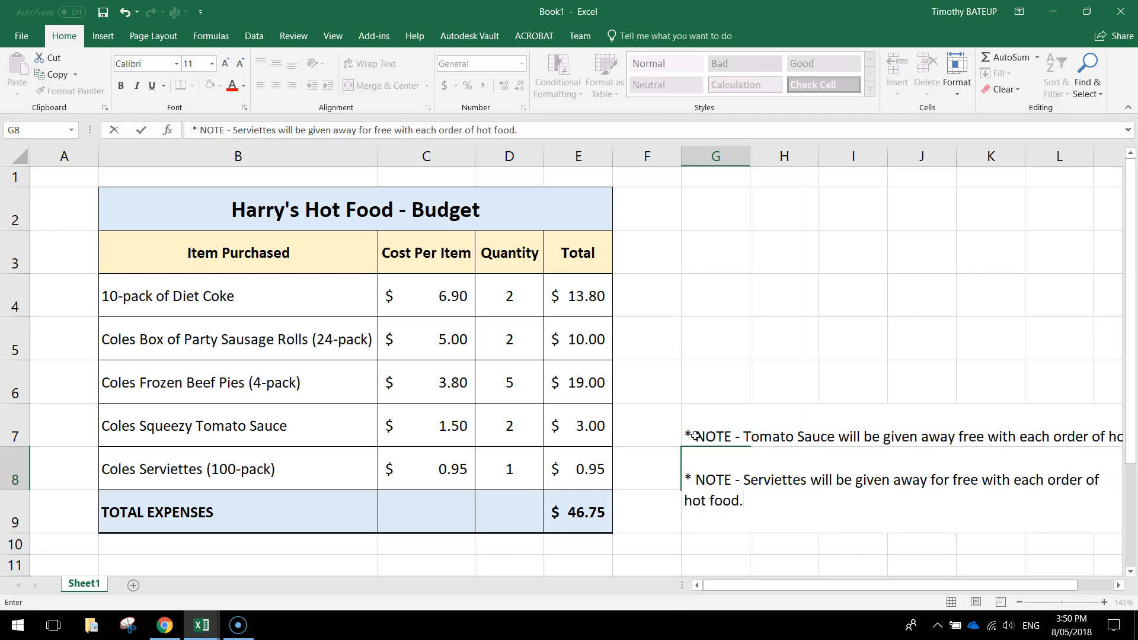
key("Return")
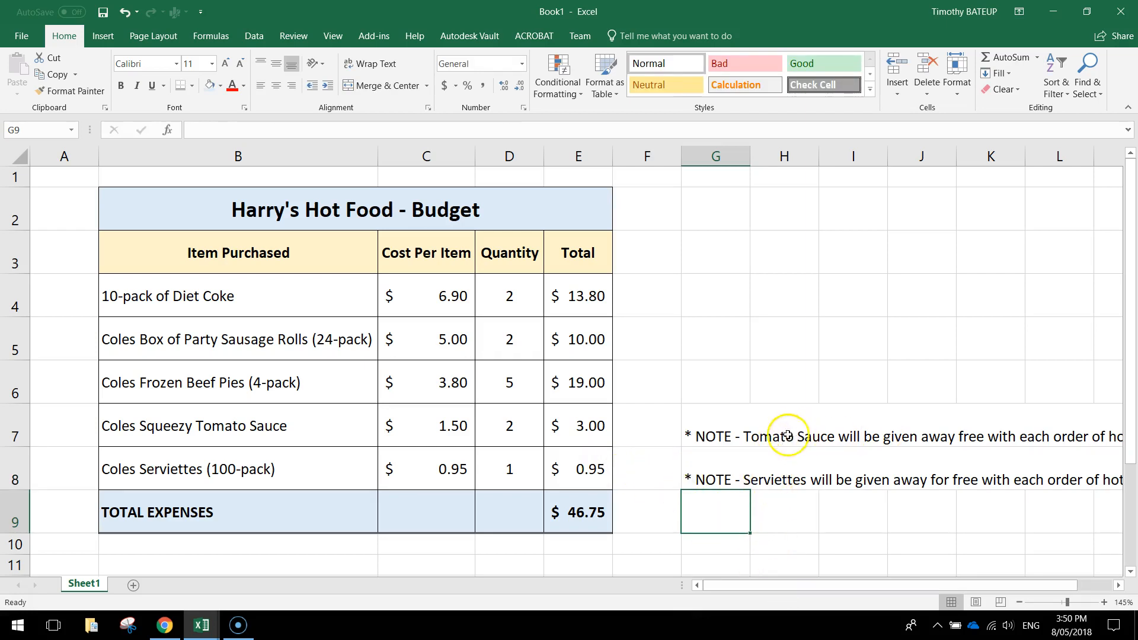
Add a full stop to the end of the tomato sauce note in cell G7.
left_click_drag(793, 587, 827, 582)
left_click(647, 419)
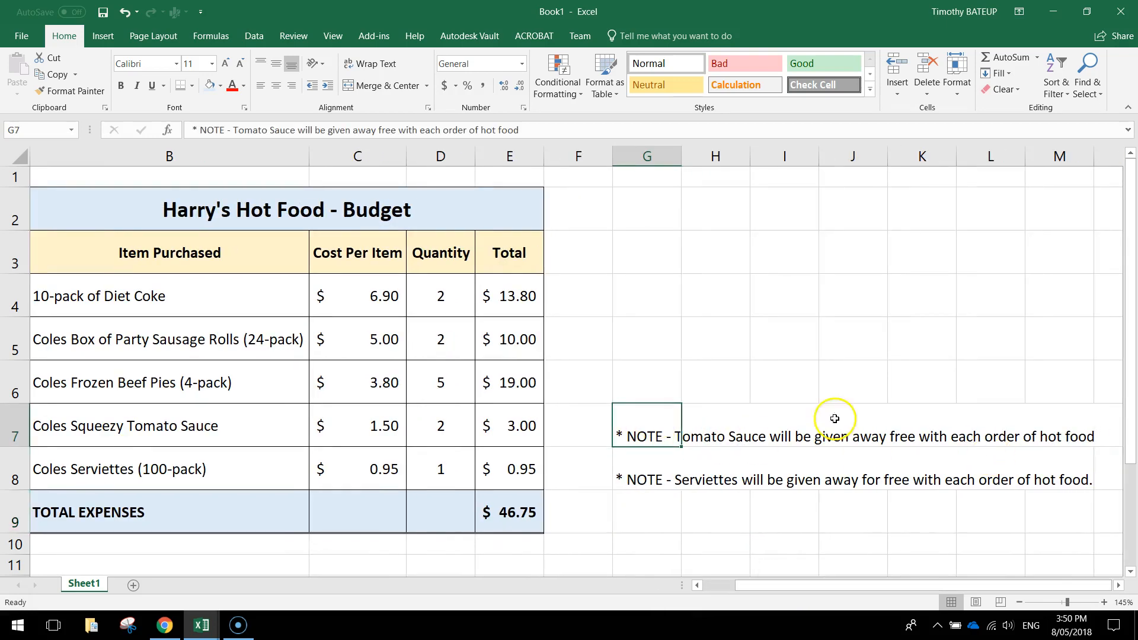
left_click(581, 132)
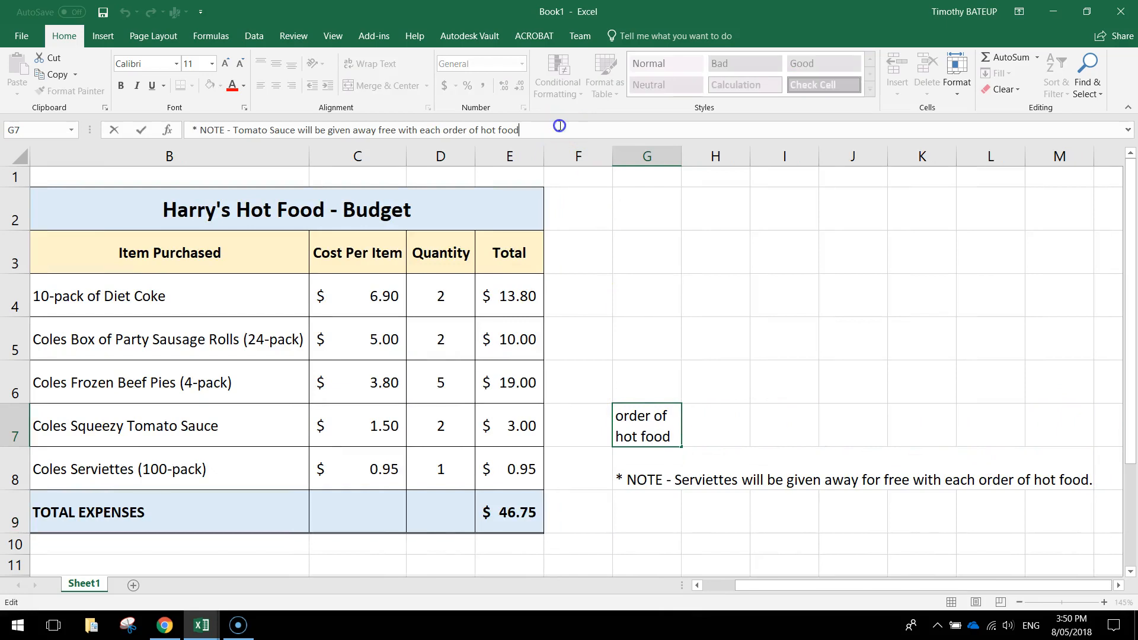
key("Return")
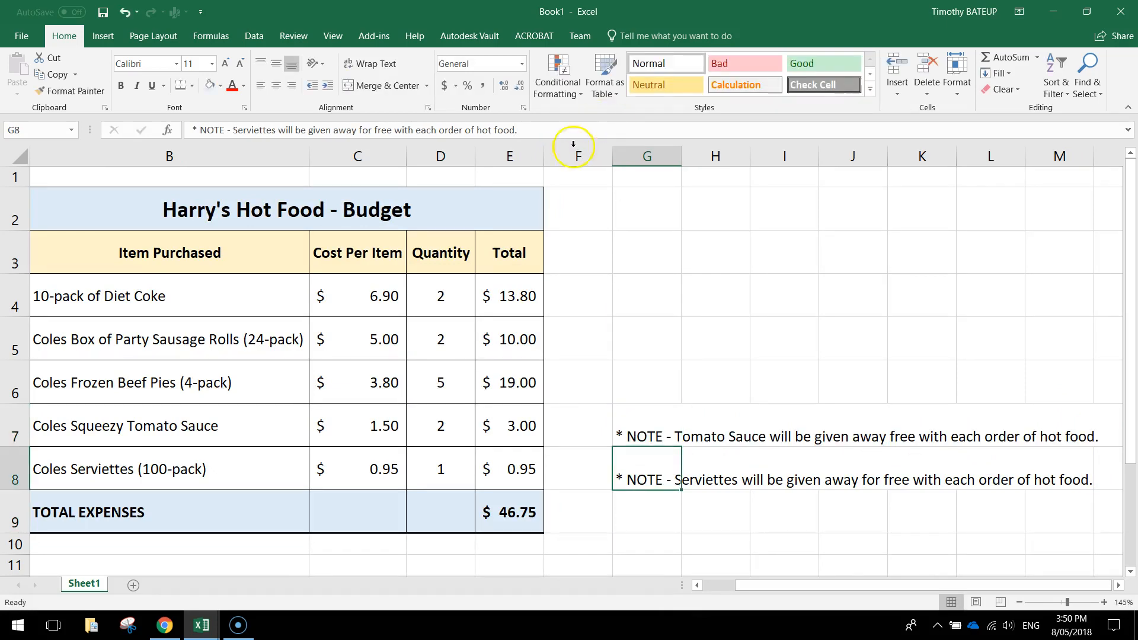
Save the workbook to the Desktop as an Excel Workbook named "Market Day Budget".
left_click(102, 12)
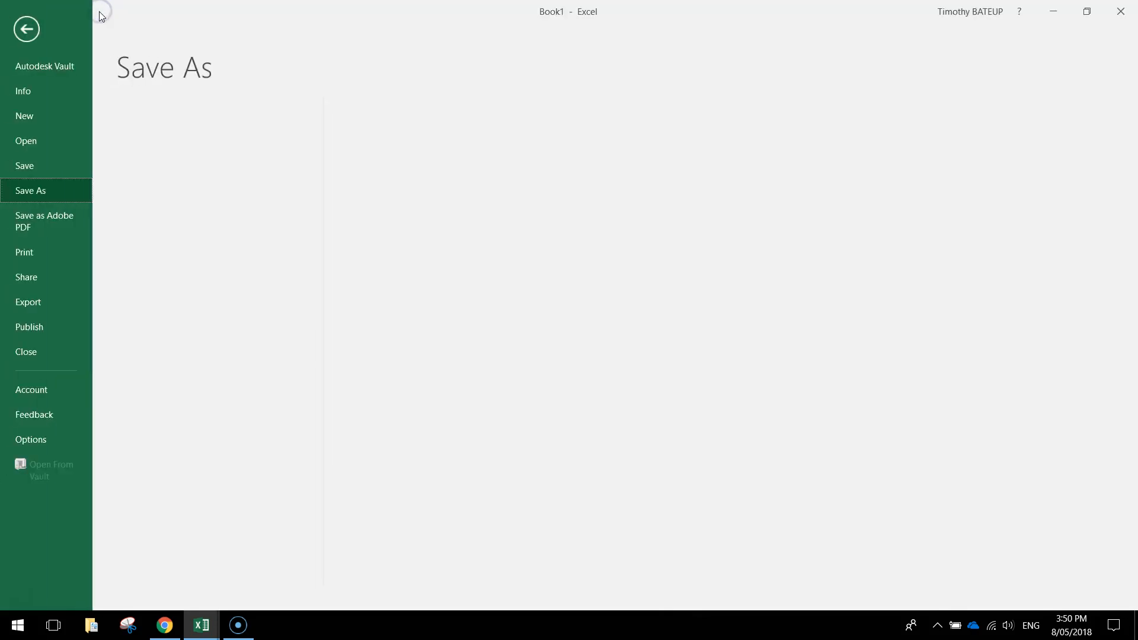
left_click(201, 116)
left_click(178, 325)
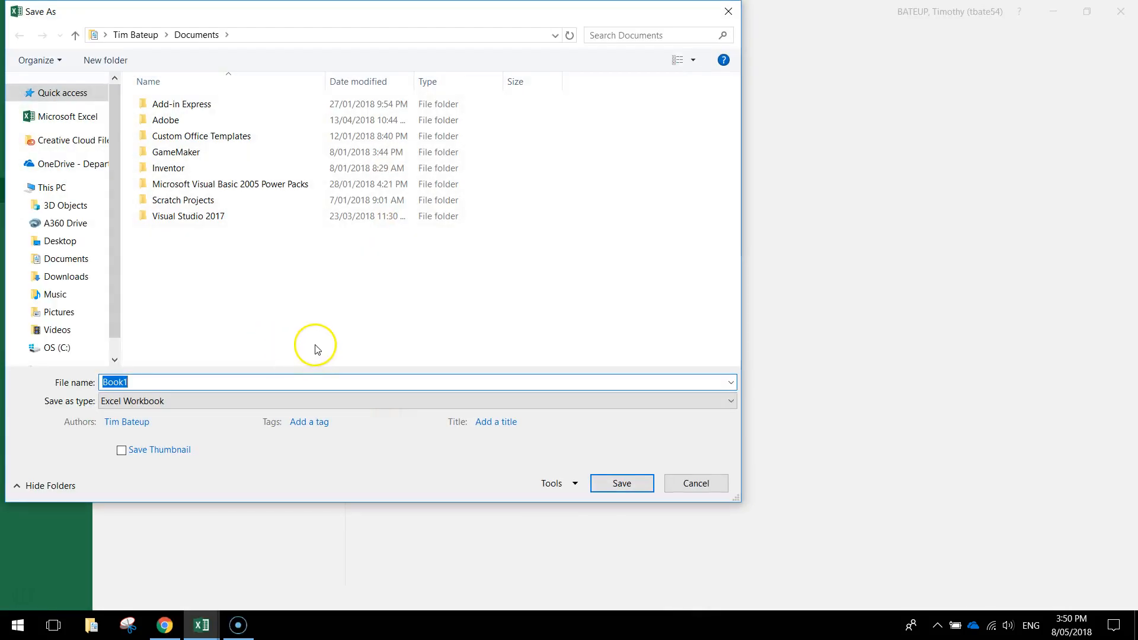
type("Budget")
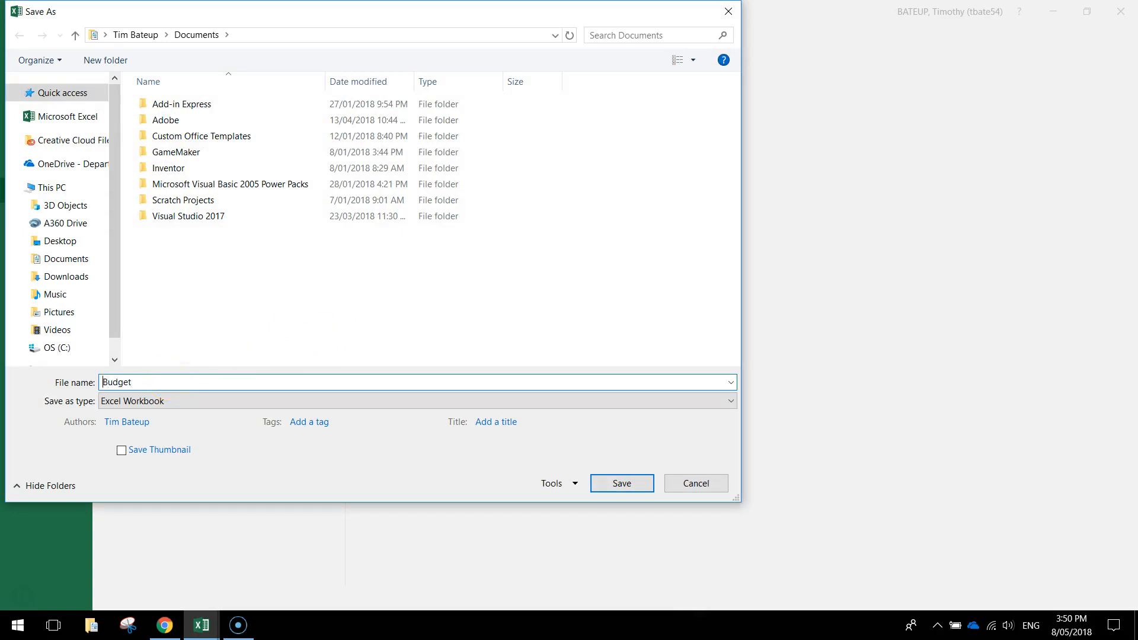
key("ctrl+a")
type("Mar")
left_click(56, 241)
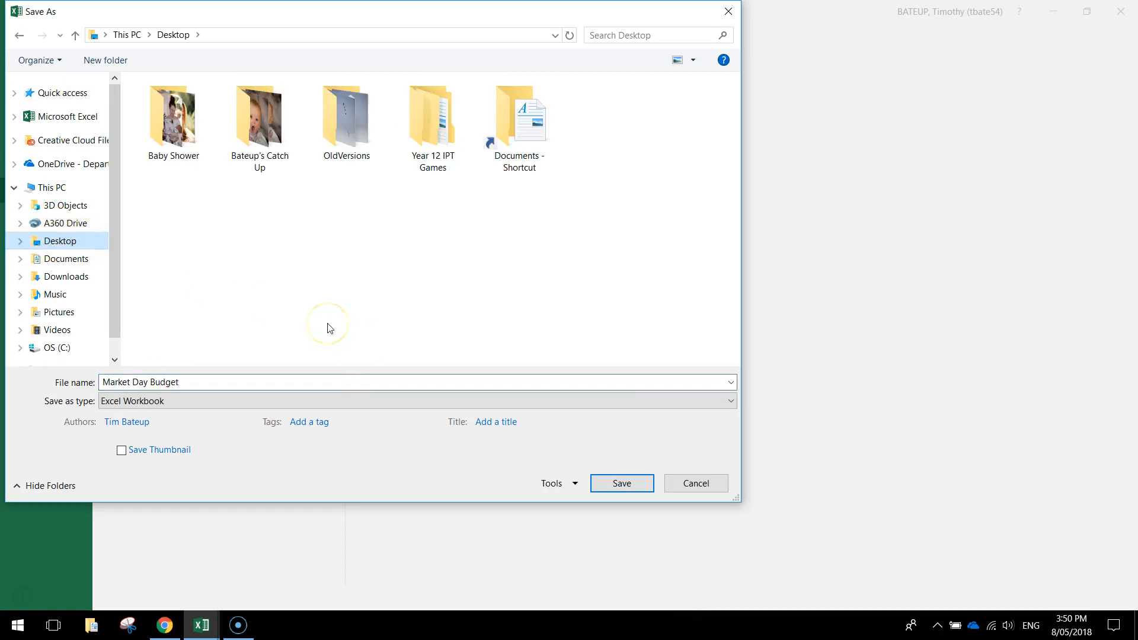
left_click(621, 483)
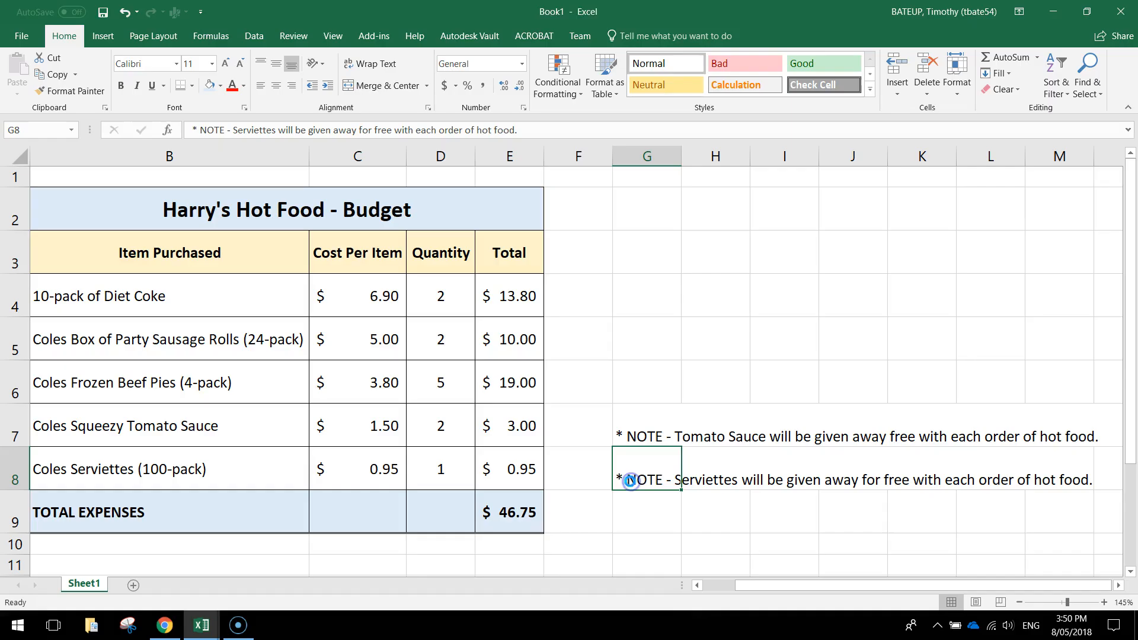
left_click(755, 351)
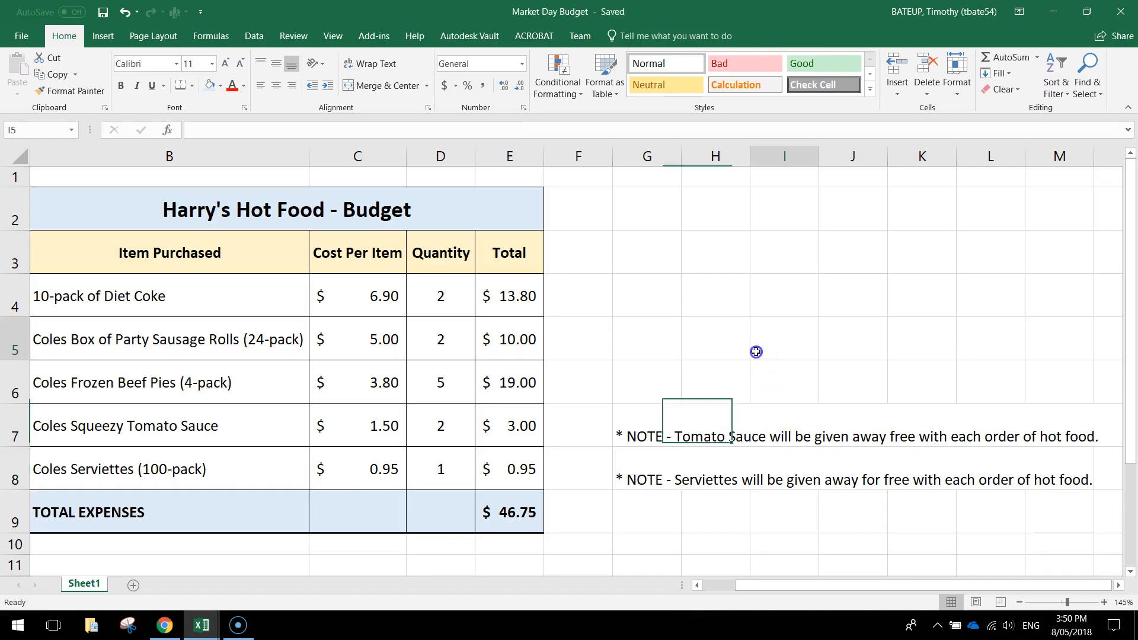